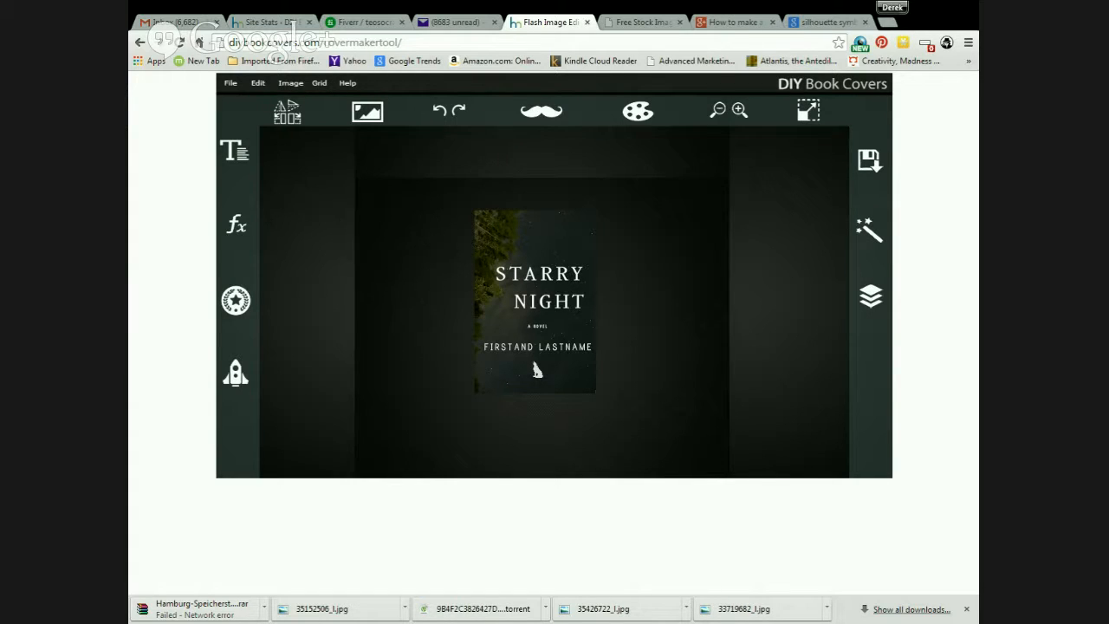
Step: Delete the starry sky image with the trees and the white wolf silhouette from the Starry Night cover
left_click(739, 111)
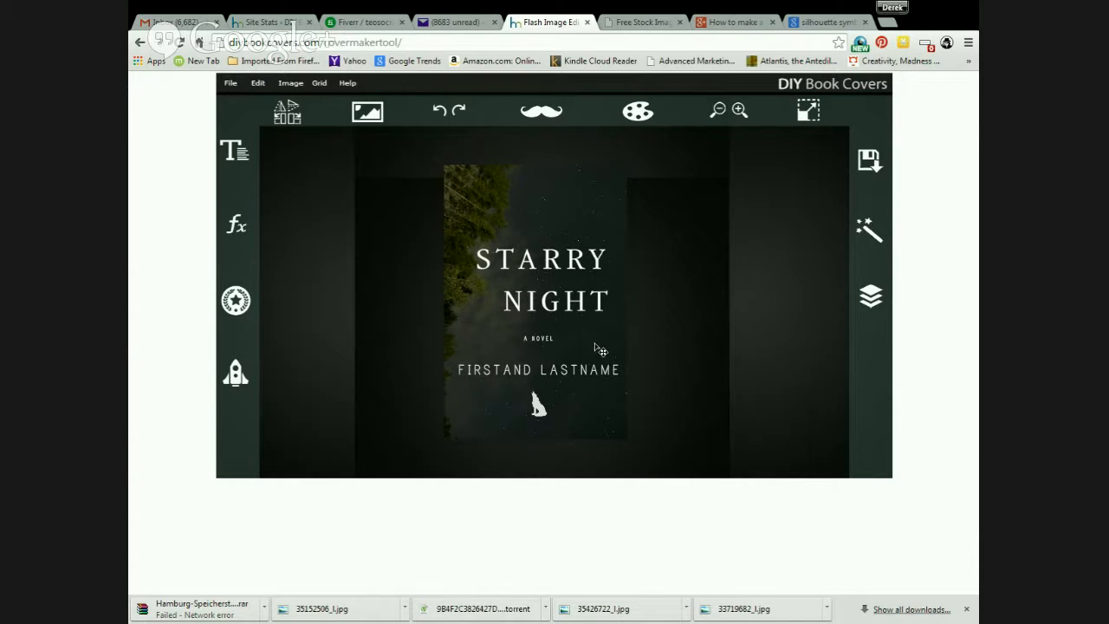
left_click(569, 216)
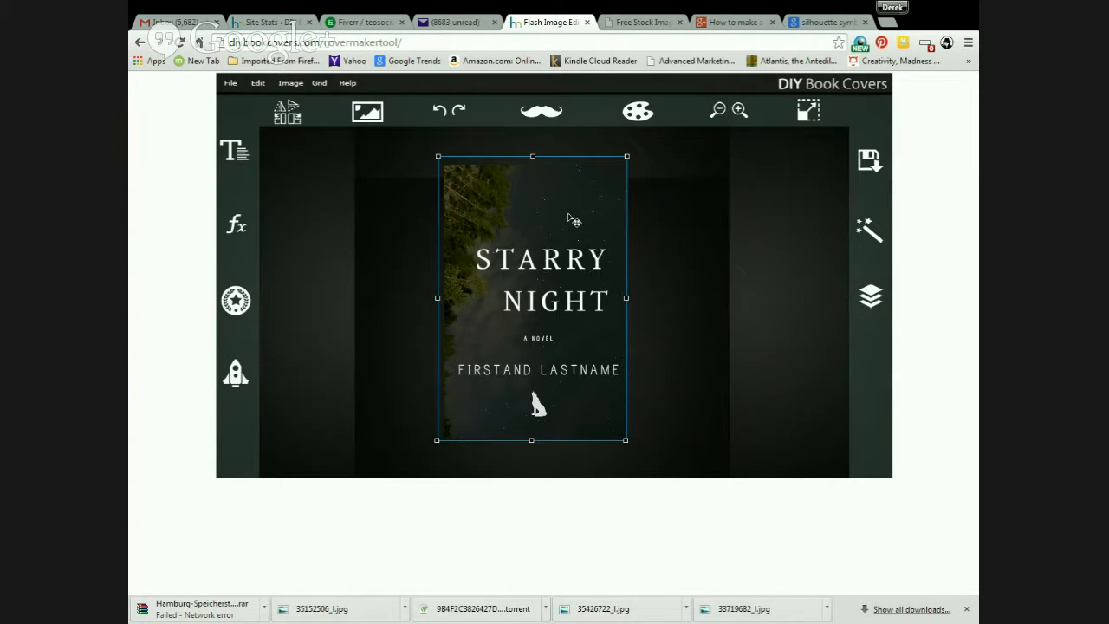
key("Delete")
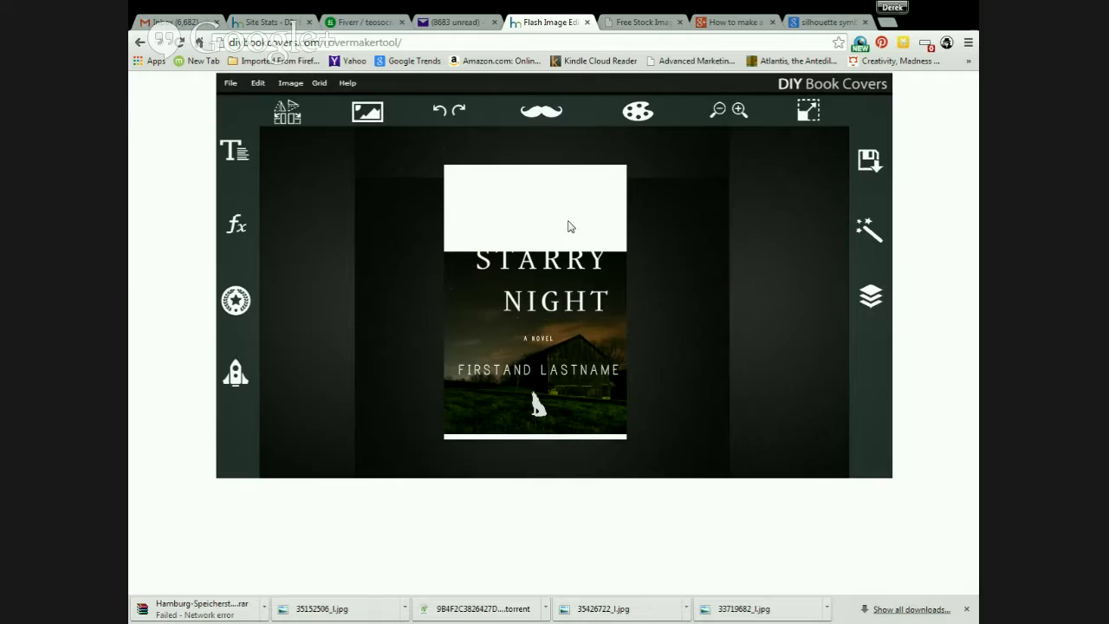
left_click(598, 344)
left_click(539, 409)
Step: Enlarge the barn image and reposition it so it fills the whole cover behind the title text
left_click(572, 410)
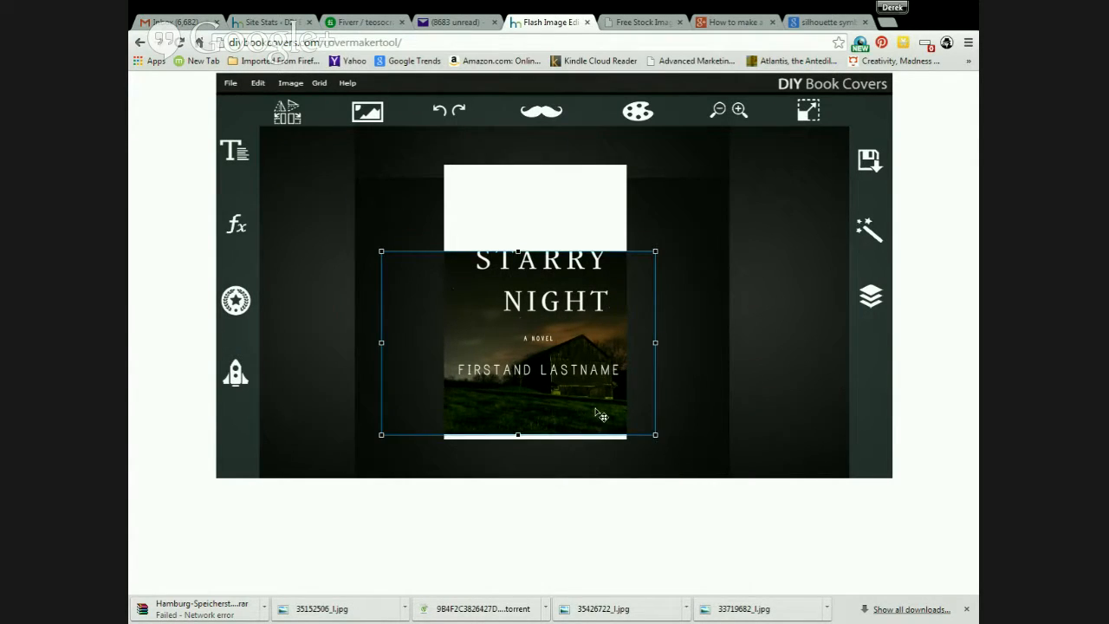
left_click_drag(598, 414, 609, 431)
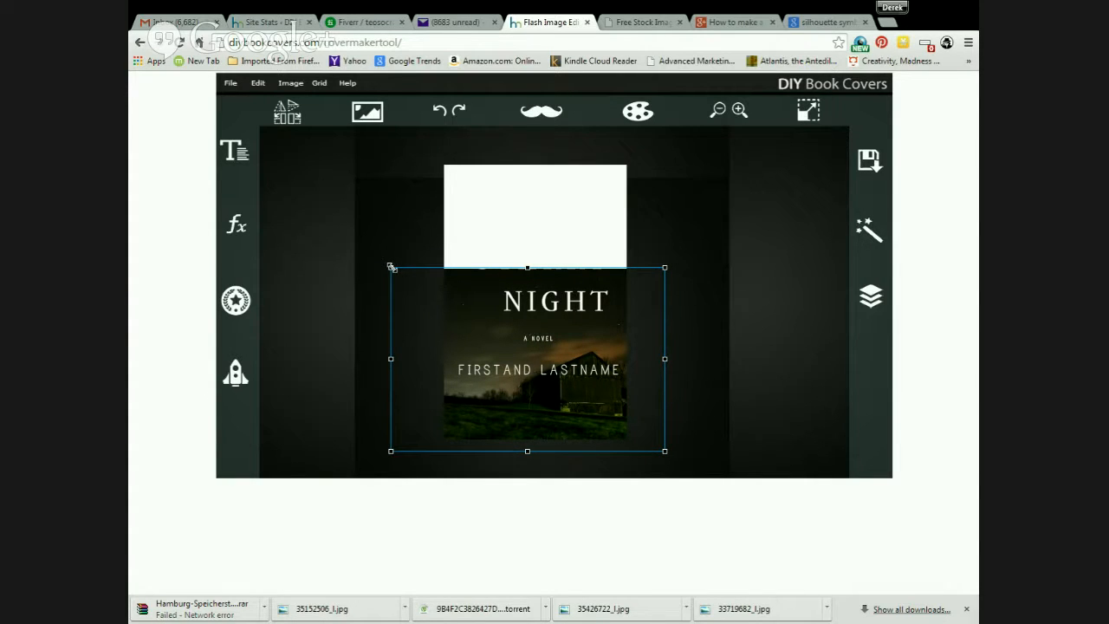
left_click_drag(391, 267, 255, 206)
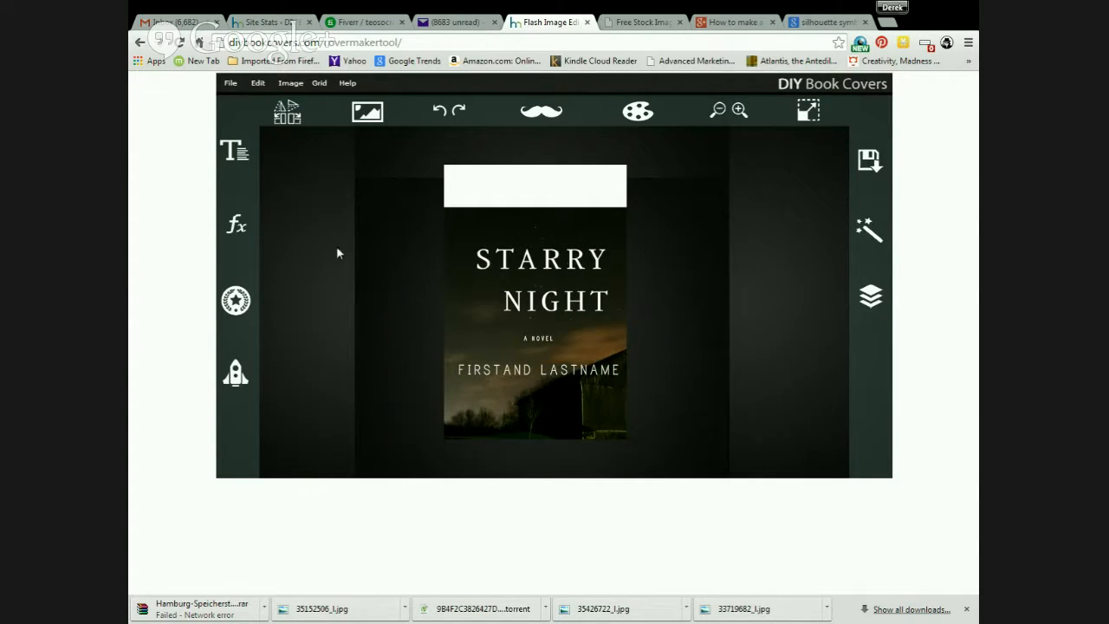
left_click(489, 239)
left_click_drag(504, 227, 378, 167)
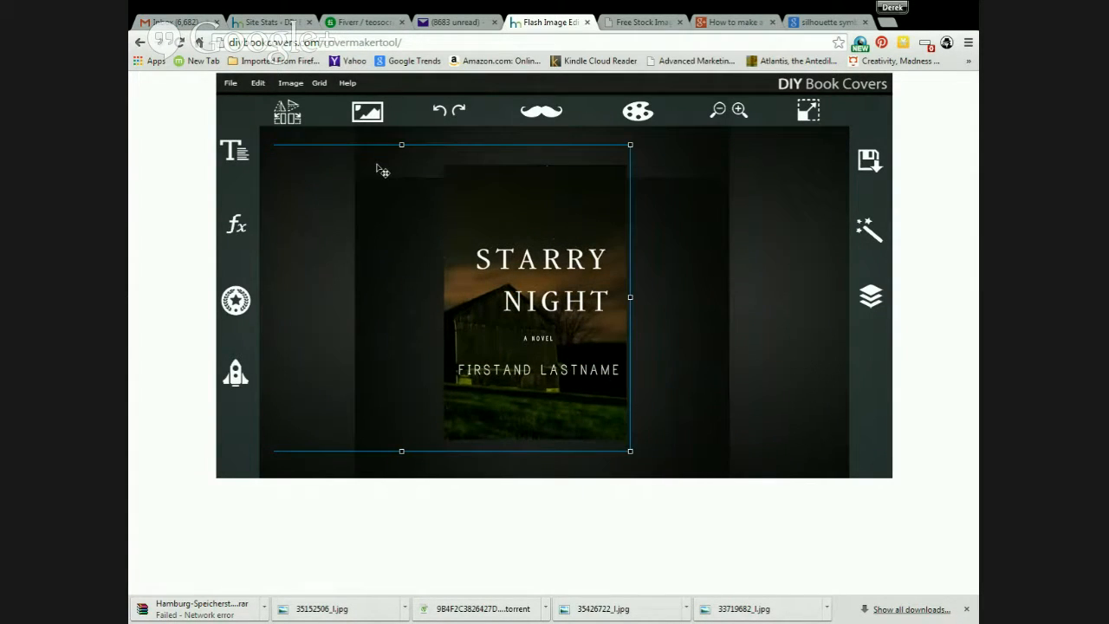
left_click_drag(505, 226, 644, 223)
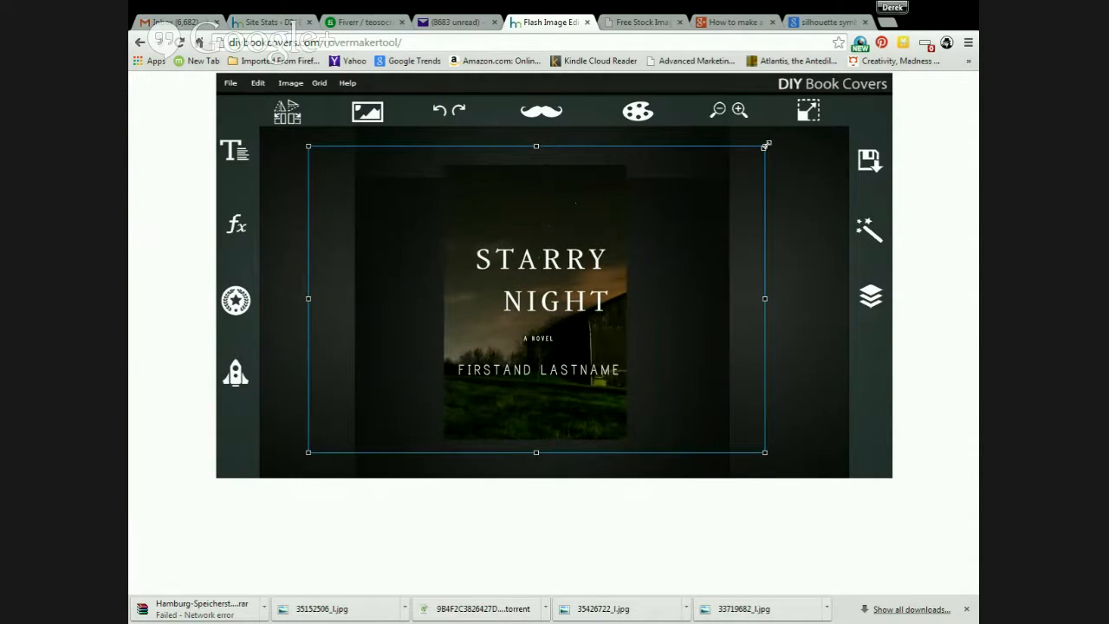
left_click_drag(765, 149, 755, 163)
left_click(693, 231)
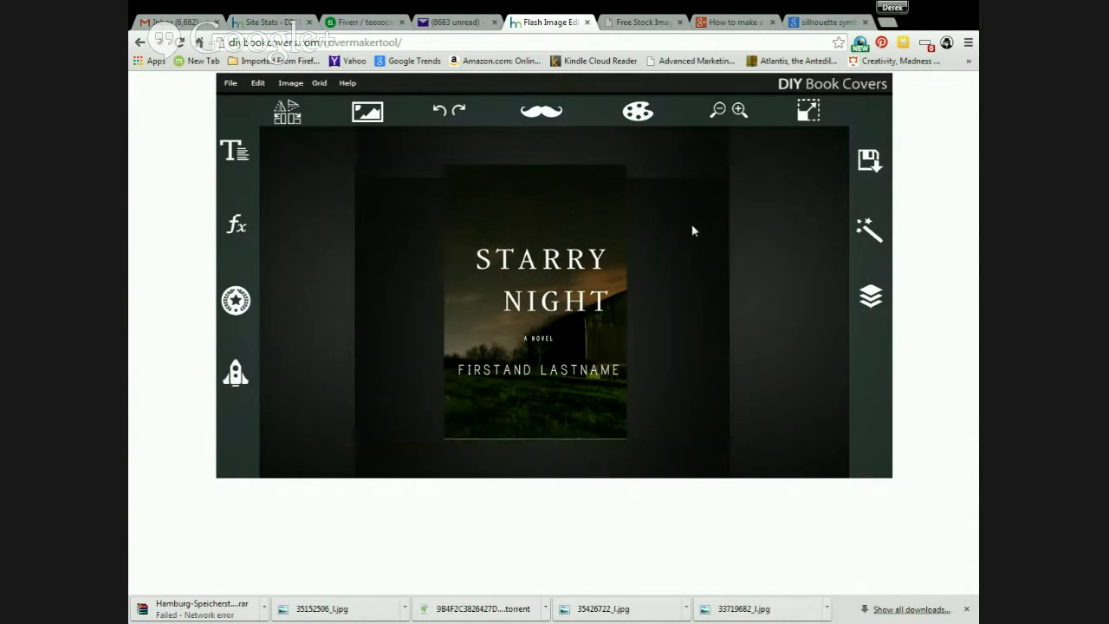
left_click(629, 234)
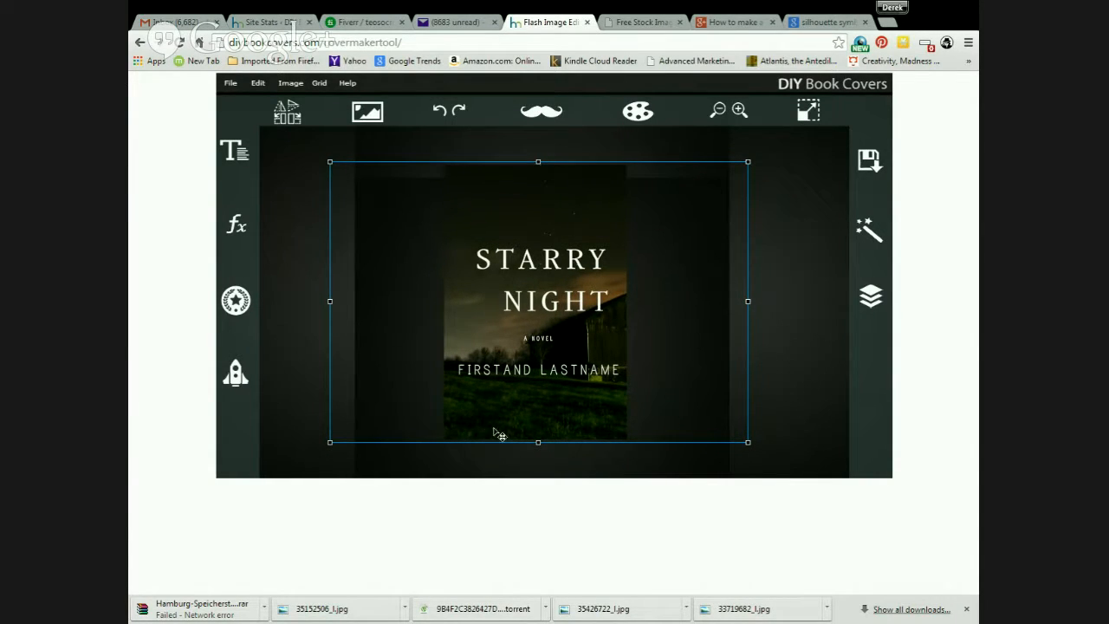
left_click(877, 311)
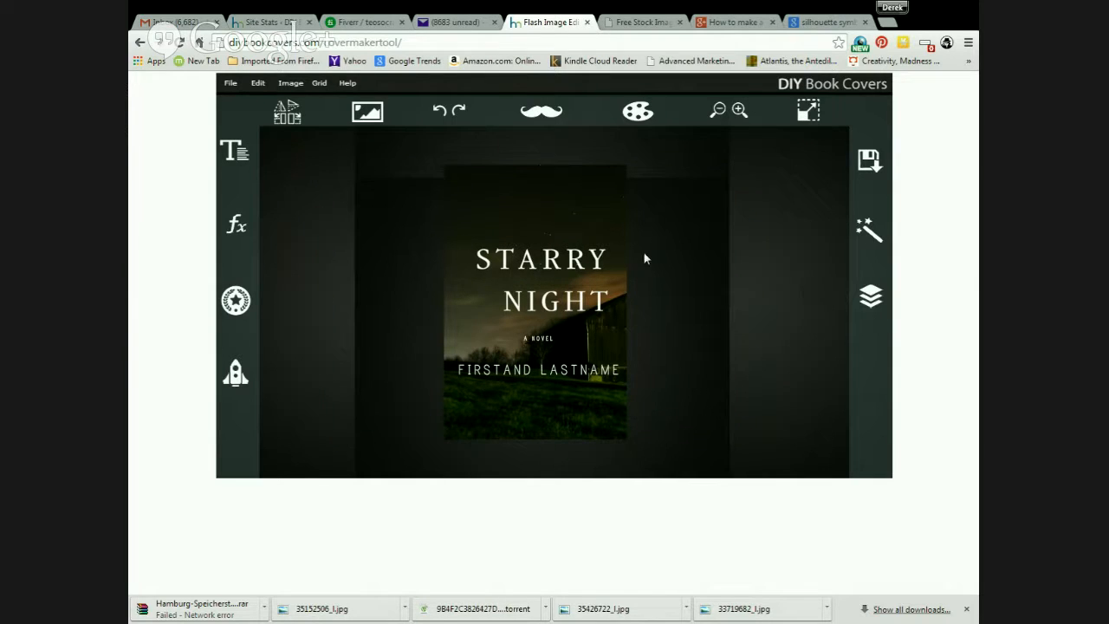
Step: Import the picture of the woman under a purple starry sky and enlarge it to the cover's full height
left_click(367, 109)
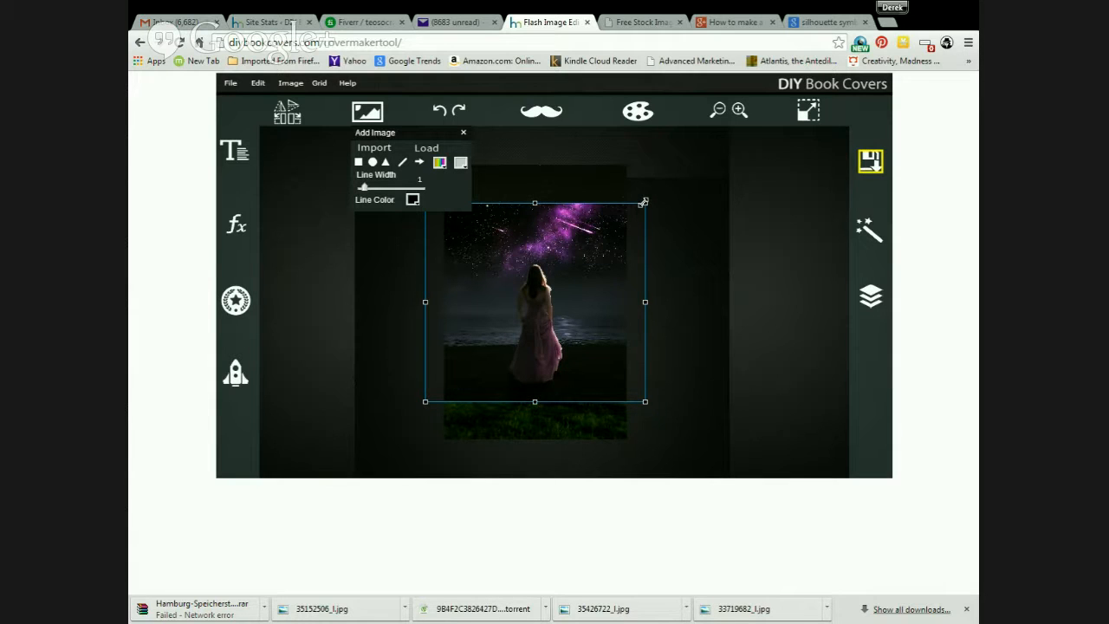
left_click_drag(643, 201, 733, 162)
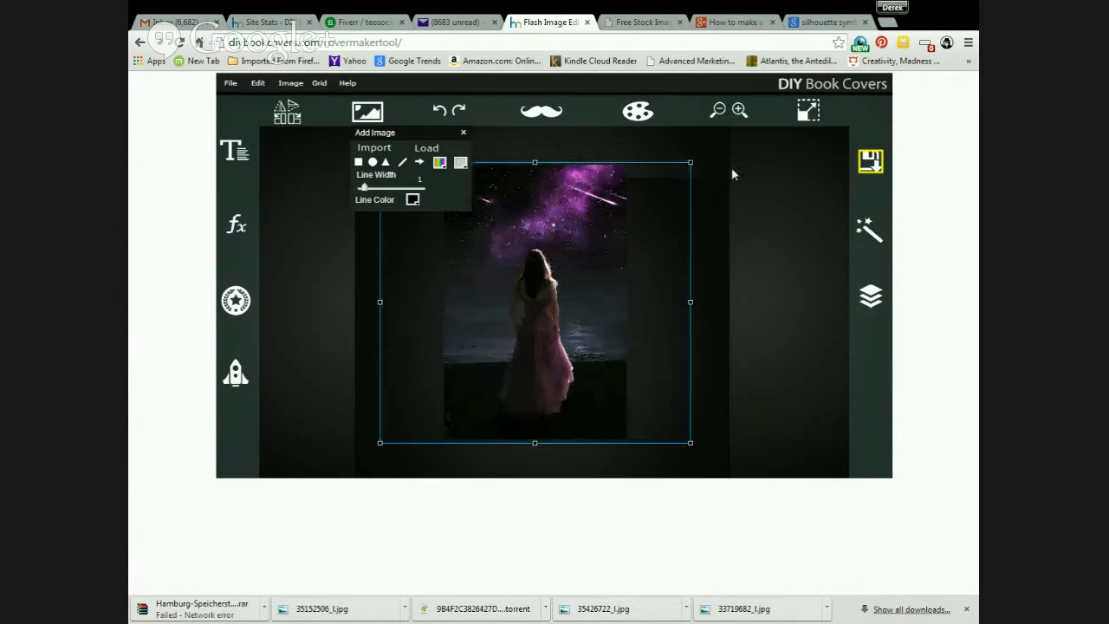
Step: Set the blend mode of the woman image layer to Lighten
left_click(869, 298)
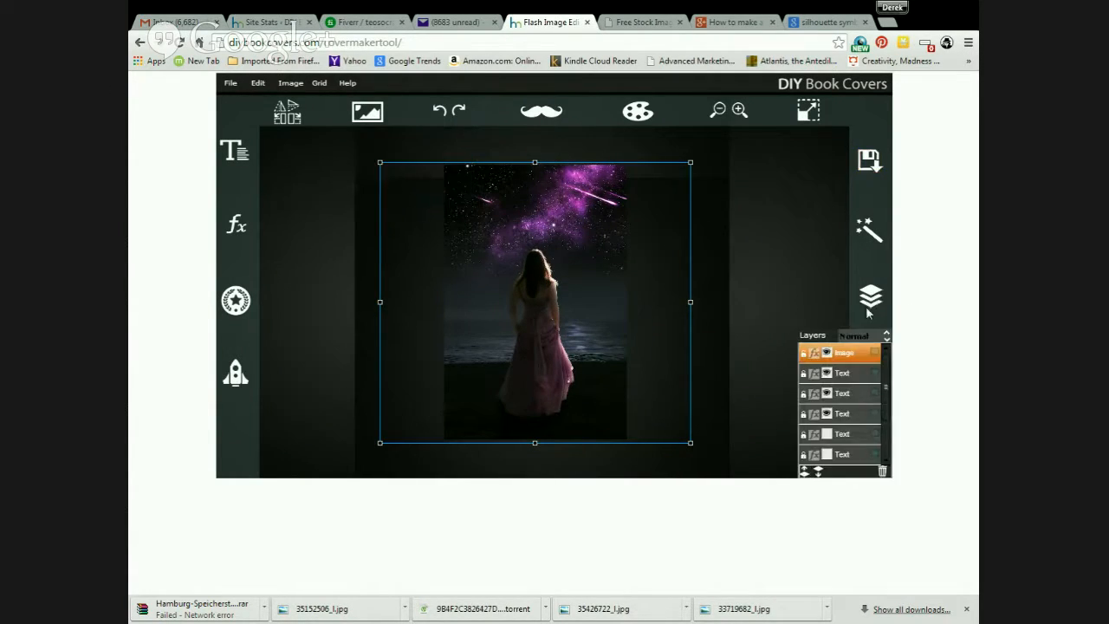
left_click(853, 337)
scroll(864, 414, "down", 1)
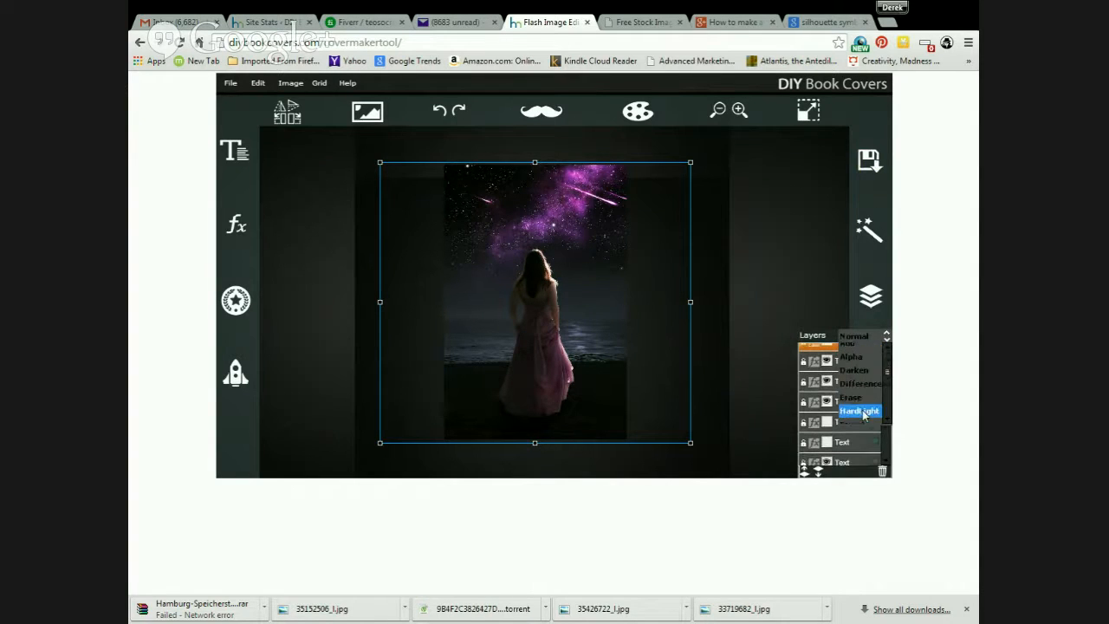
scroll(860, 407, "down", 2)
scroll(861, 409, "down", 1)
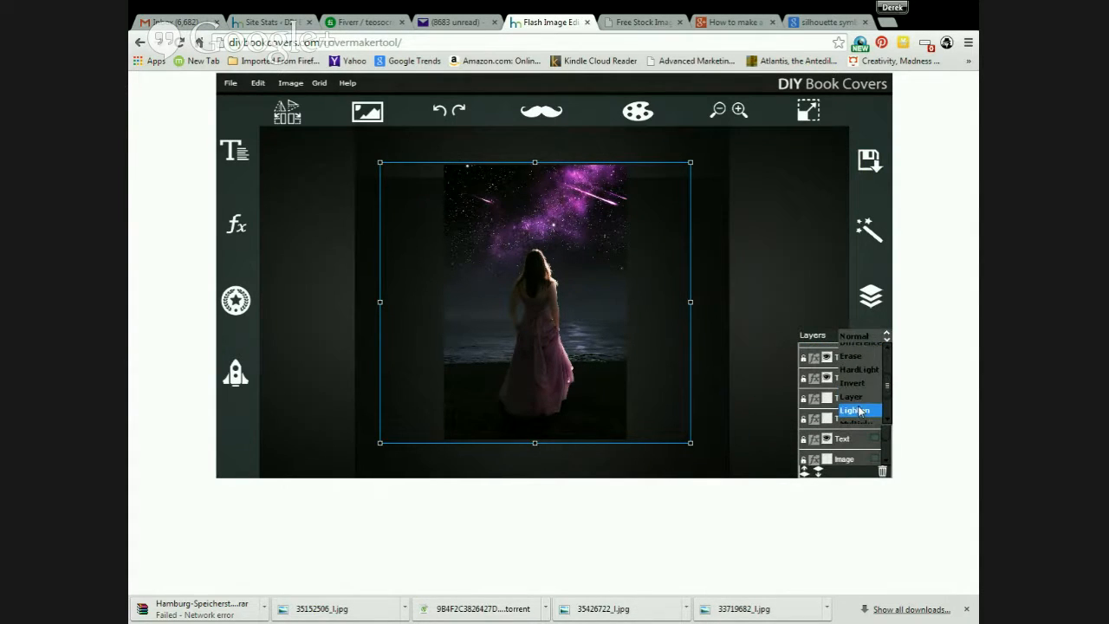
left_click(859, 411)
Step: Try the woman image at a slightly larger size and different horizontal positions, and delete it from the cover
left_click_drag(594, 210, 530, 215)
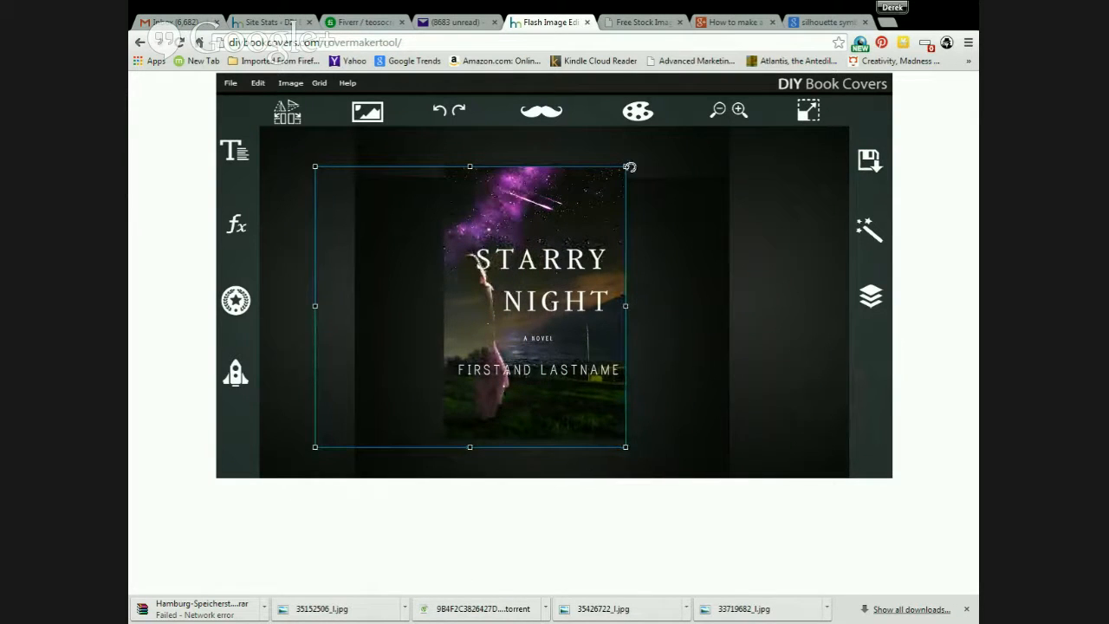
left_click_drag(629, 166, 650, 157)
left_click_drag(563, 210, 467, 216)
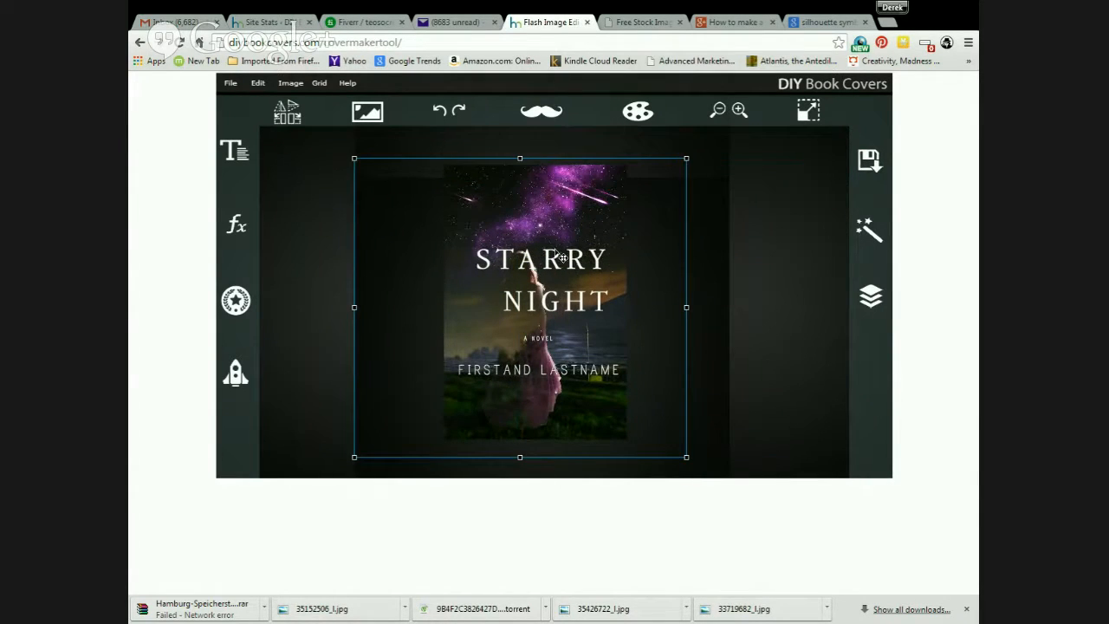
key("Delete")
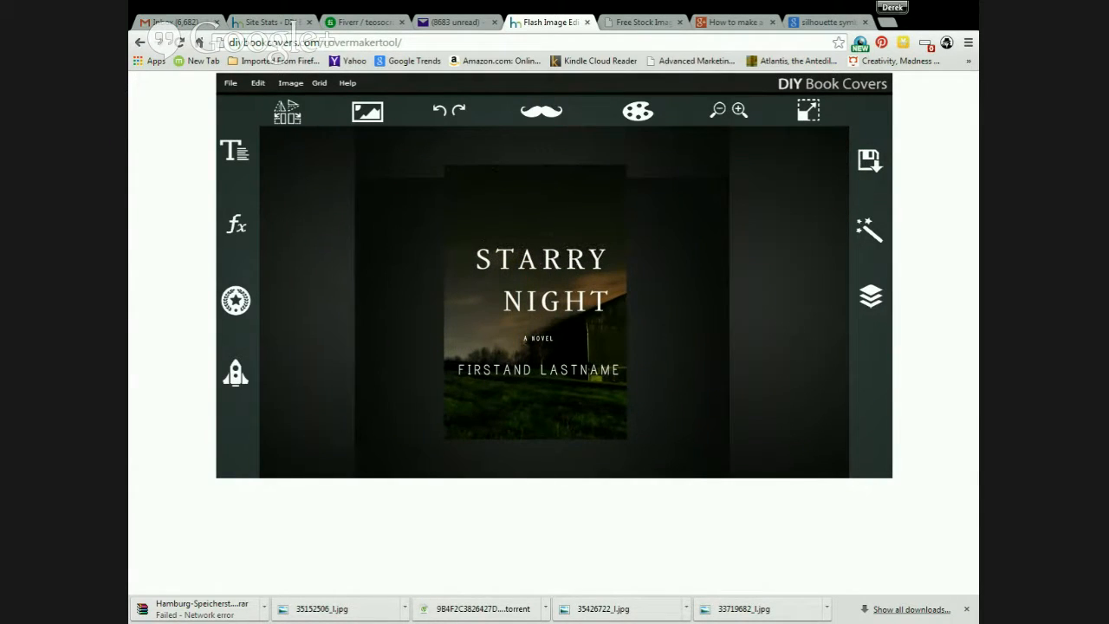
left_click(870, 297)
left_click(855, 339)
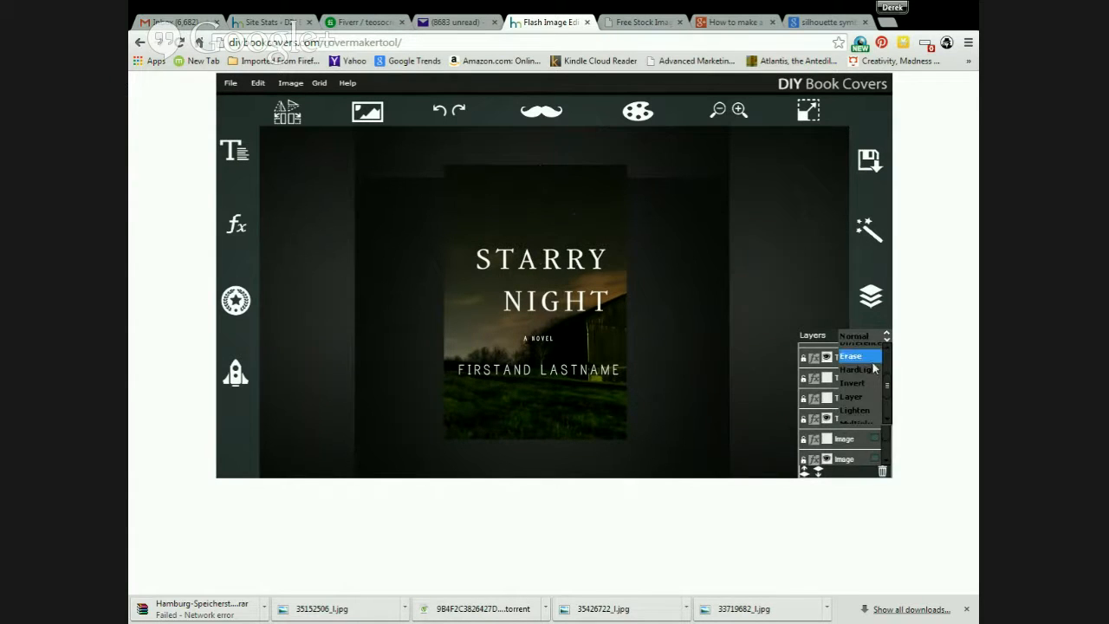
left_click(855, 378)
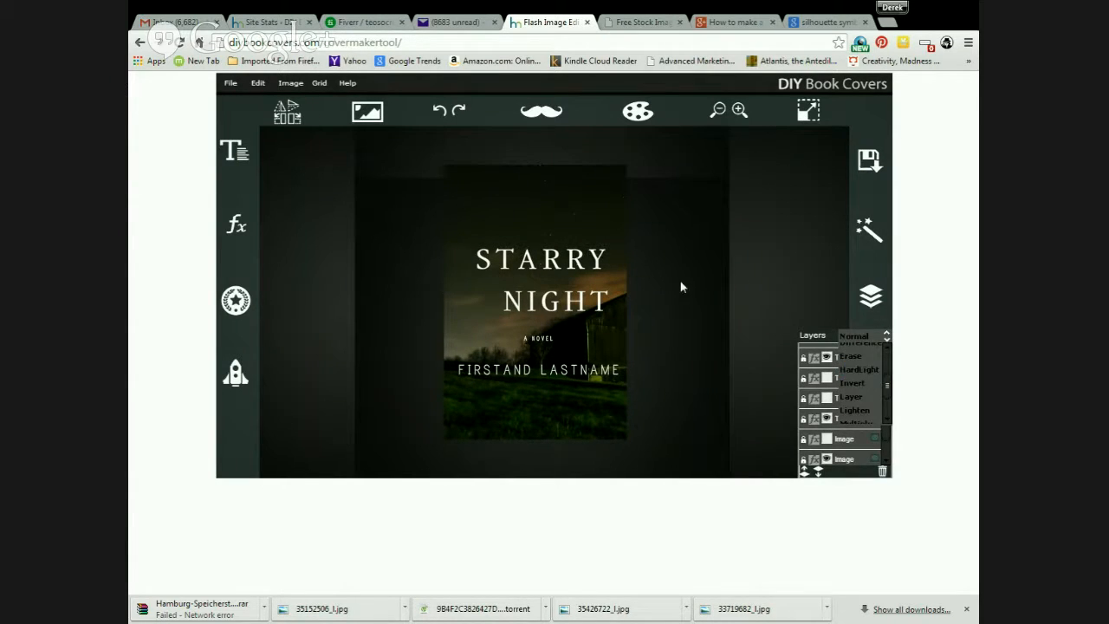
Step: Shift the barn image slightly to the left behind the title text
left_click(586, 213)
left_click_drag(587, 214, 573, 210)
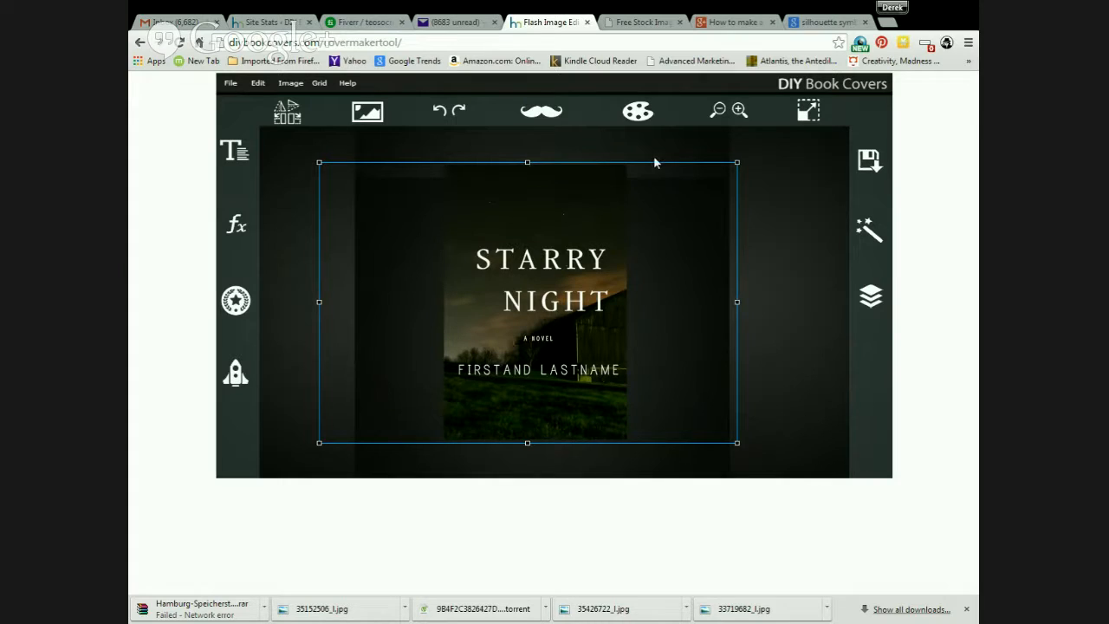
Step: Import the photo of the bridge at dusk and enlarge it until it covers the entire book cover
left_click(368, 112)
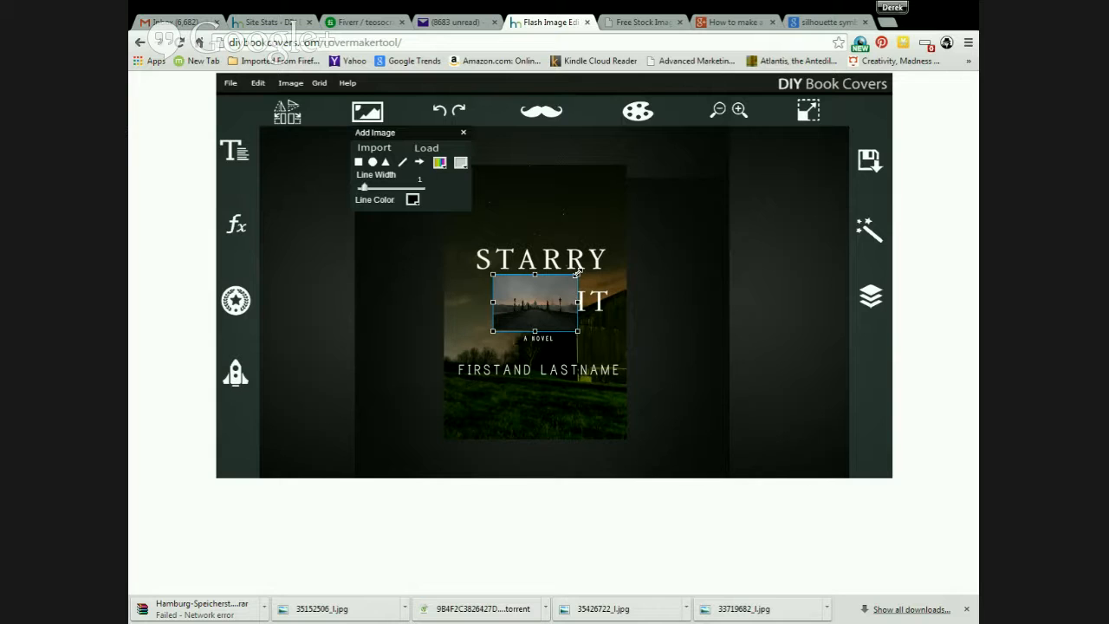
left_click_drag(578, 273, 788, 191)
left_click_drag(617, 263, 602, 298)
left_click_drag(526, 282, 489, 277)
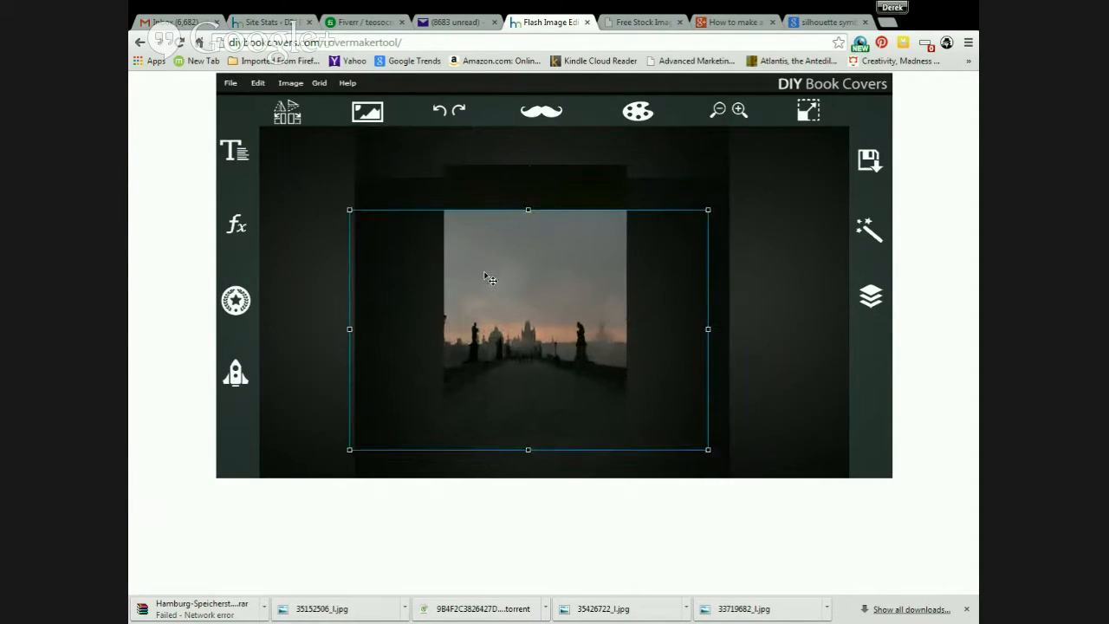
left_click_drag(531, 319, 566, 312)
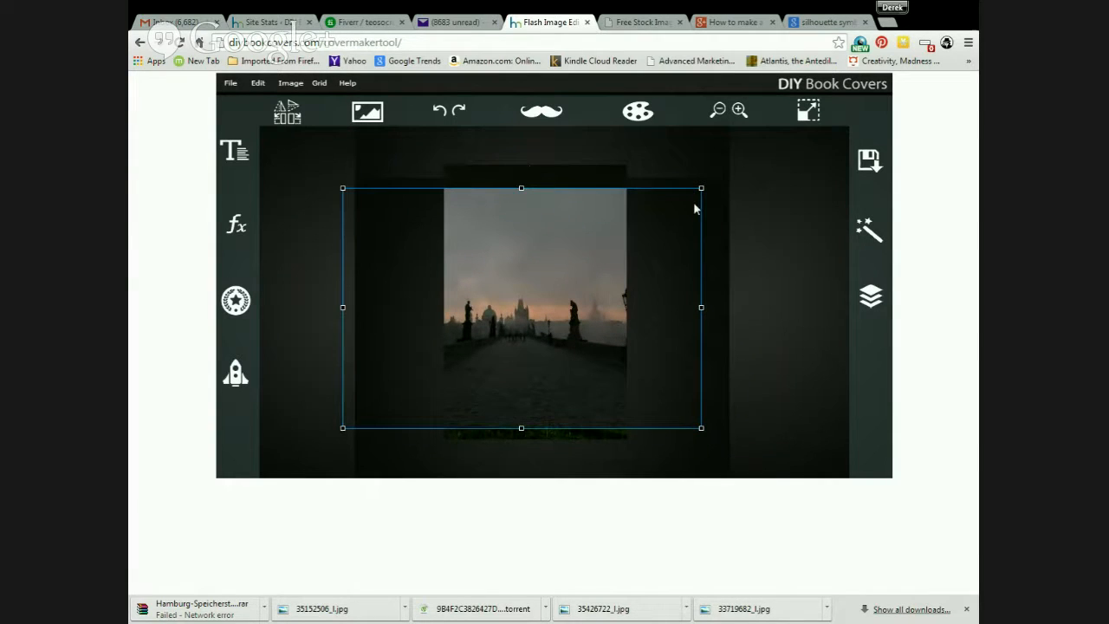
left_click_drag(702, 188, 749, 155)
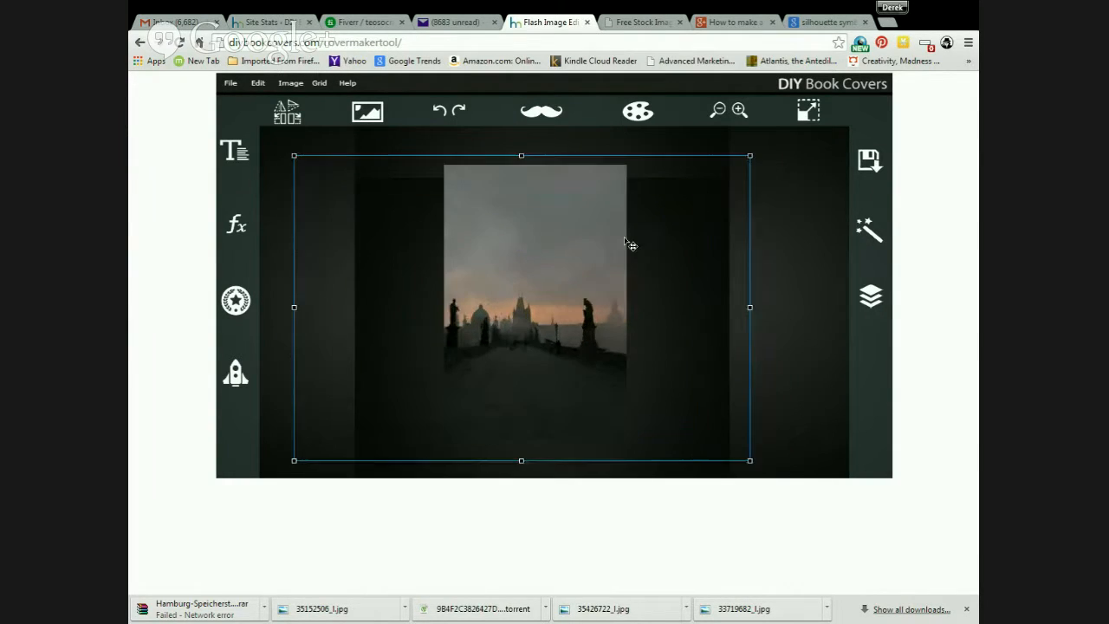
Step: Shrink the bridge photo and place it over the lower part of the cover, with both street lamps inside the cover
left_click_drag(494, 289, 572, 258)
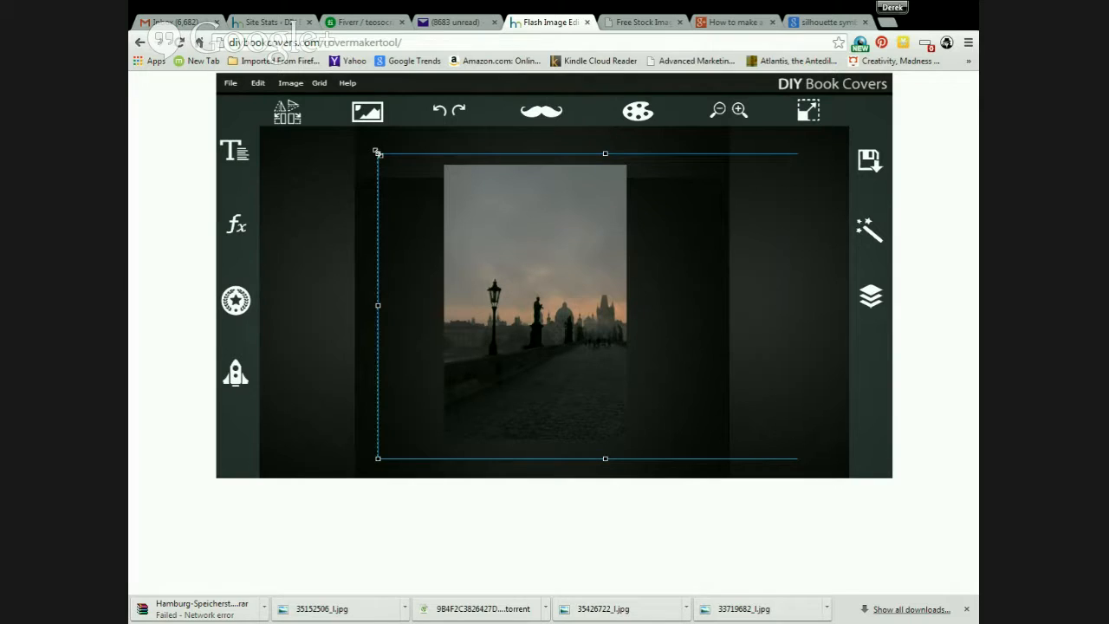
left_click_drag(377, 152, 443, 181)
left_click_drag(557, 284, 484, 307)
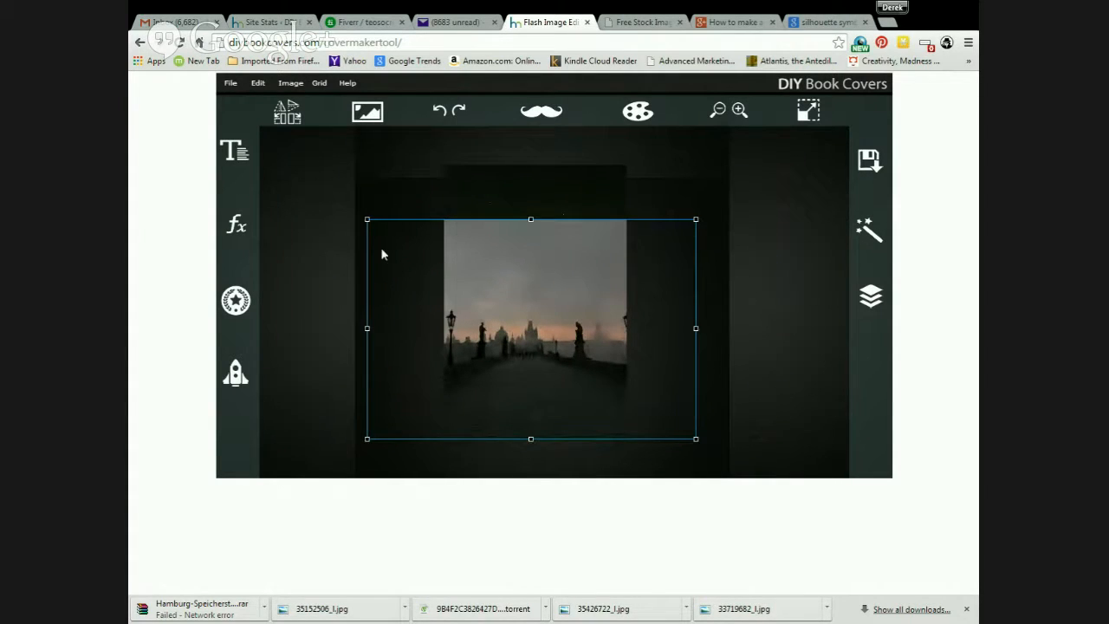
left_click_drag(367, 220, 401, 246)
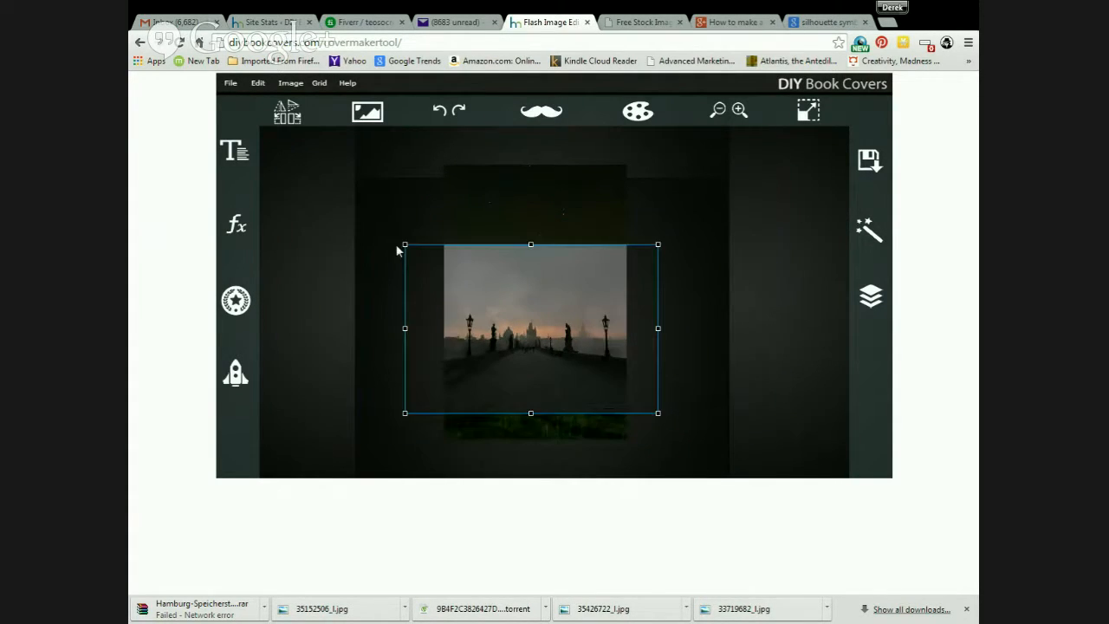
left_click_drag(456, 289, 476, 322)
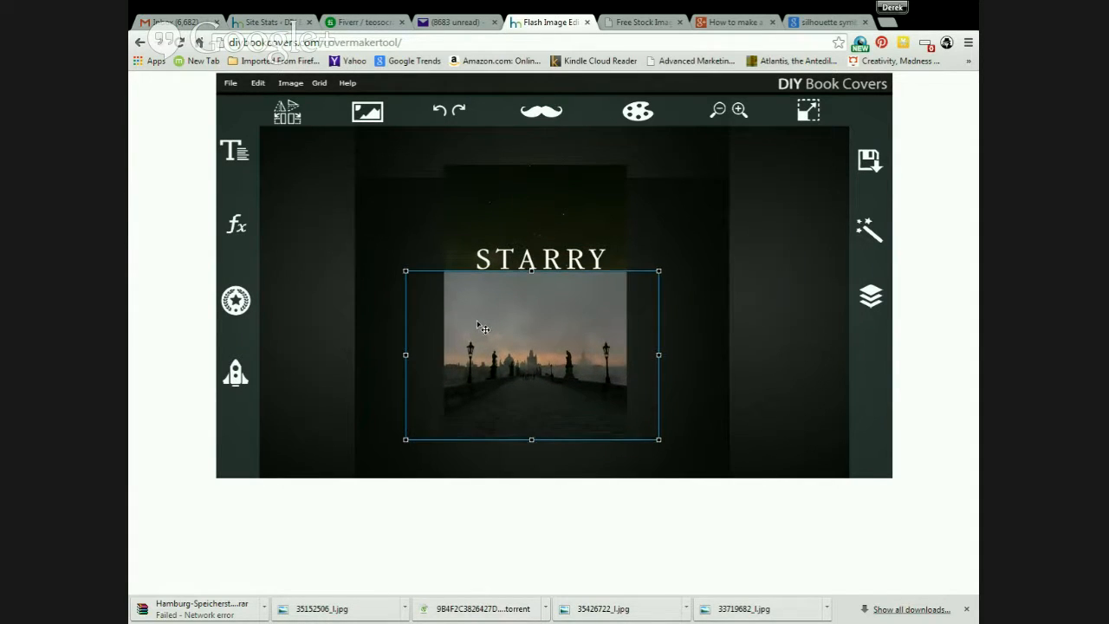
left_click(694, 319)
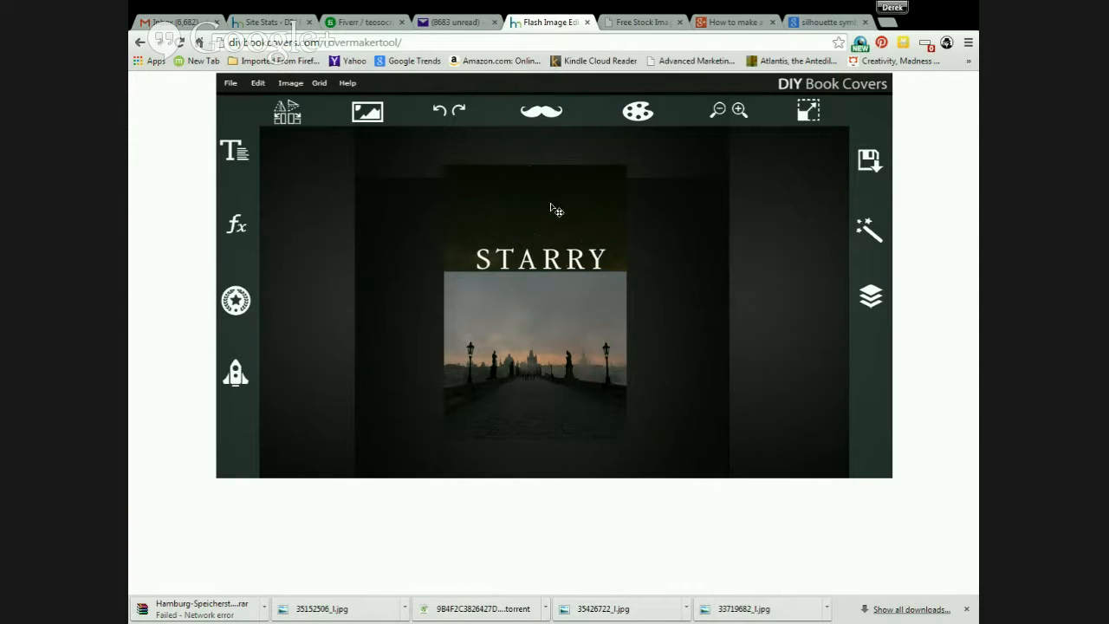
Step: Draw a filled rectangle over the title and the upper part of the bridge photo, with light grey CCCCCC as the fill colour
left_click(367, 112)
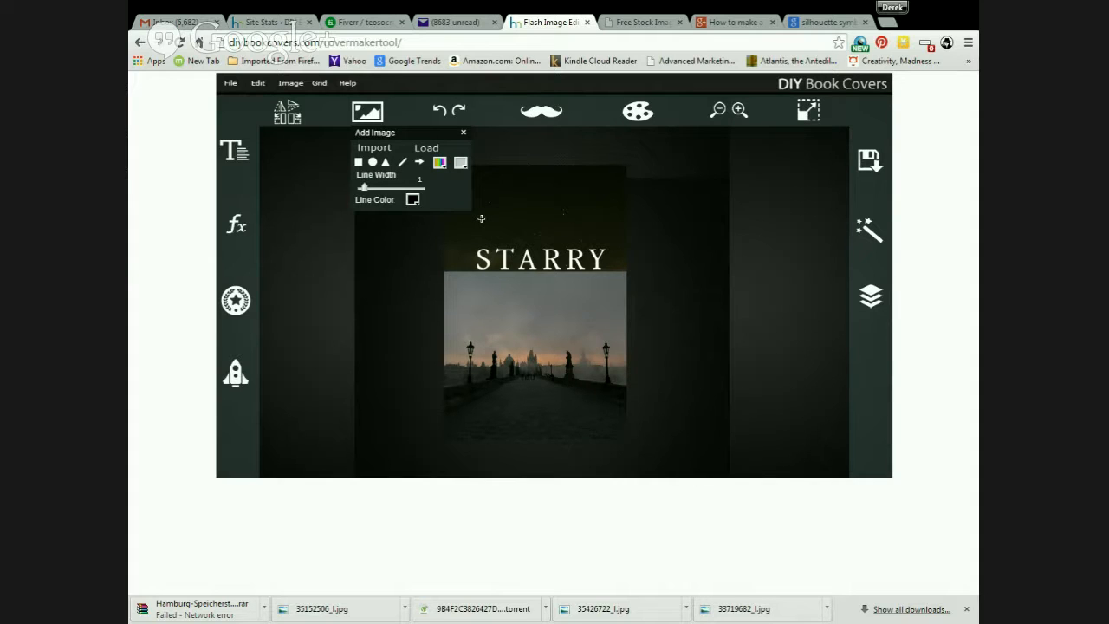
left_click_drag(481, 218, 625, 328)
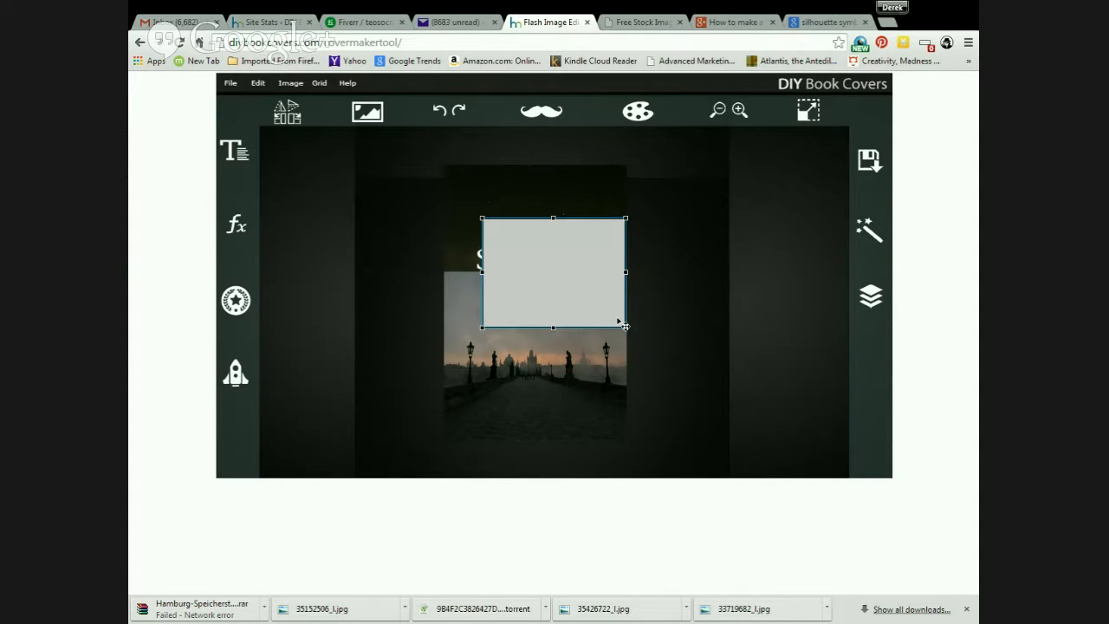
left_click(367, 113)
left_click(462, 164)
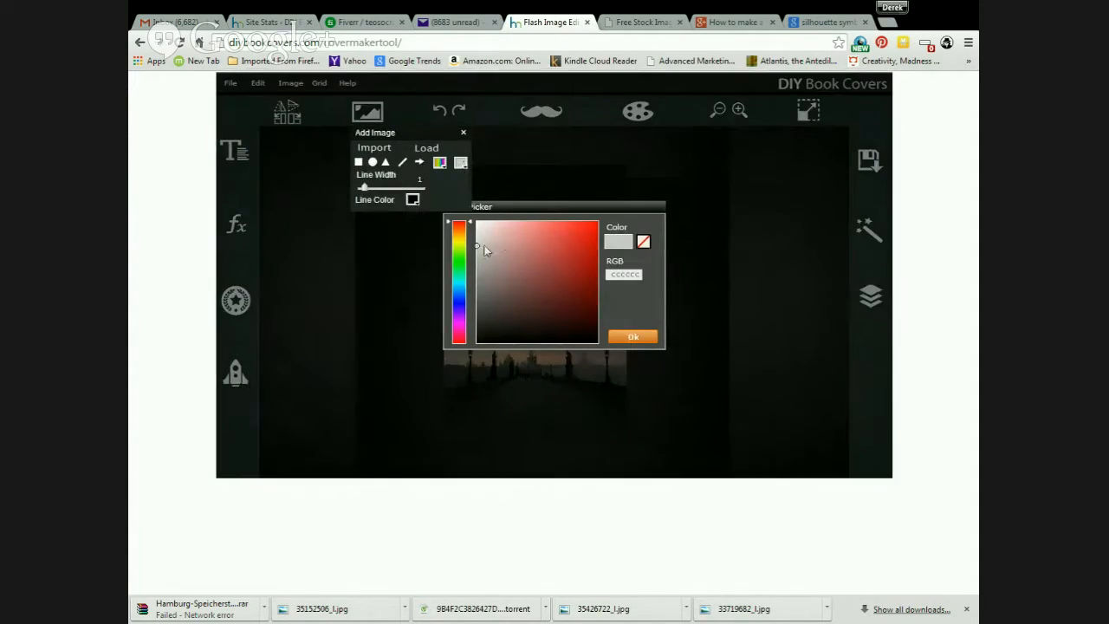
left_click(632, 336)
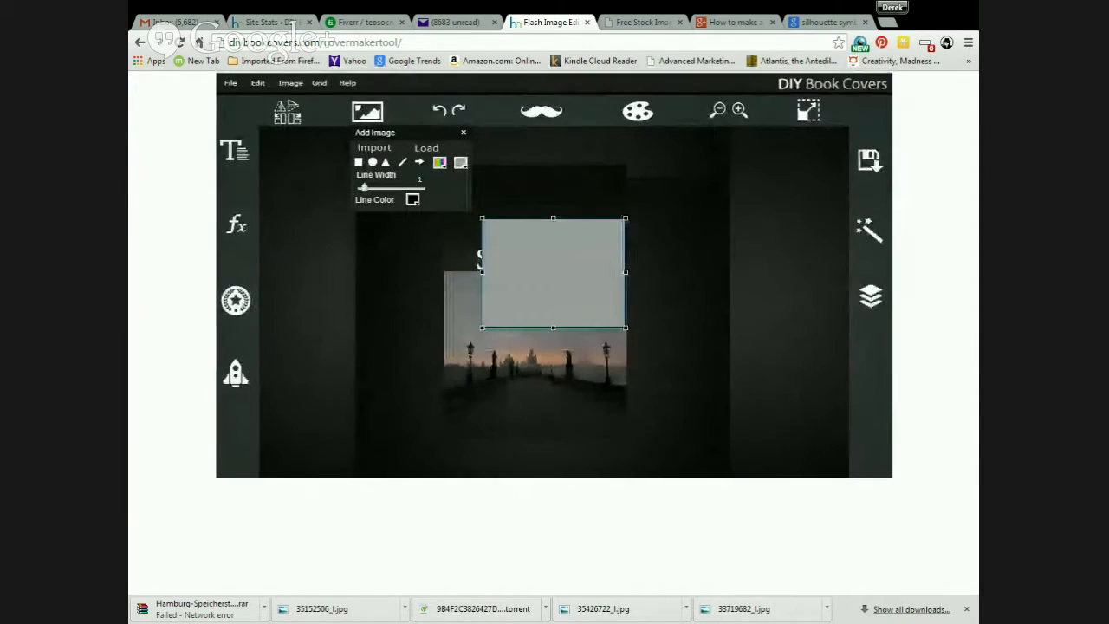
Step: Set the rectangle's fill colour to grey 909090 and move the shape up and left over the title
left_click(461, 164)
left_click(477, 279)
left_click(631, 337)
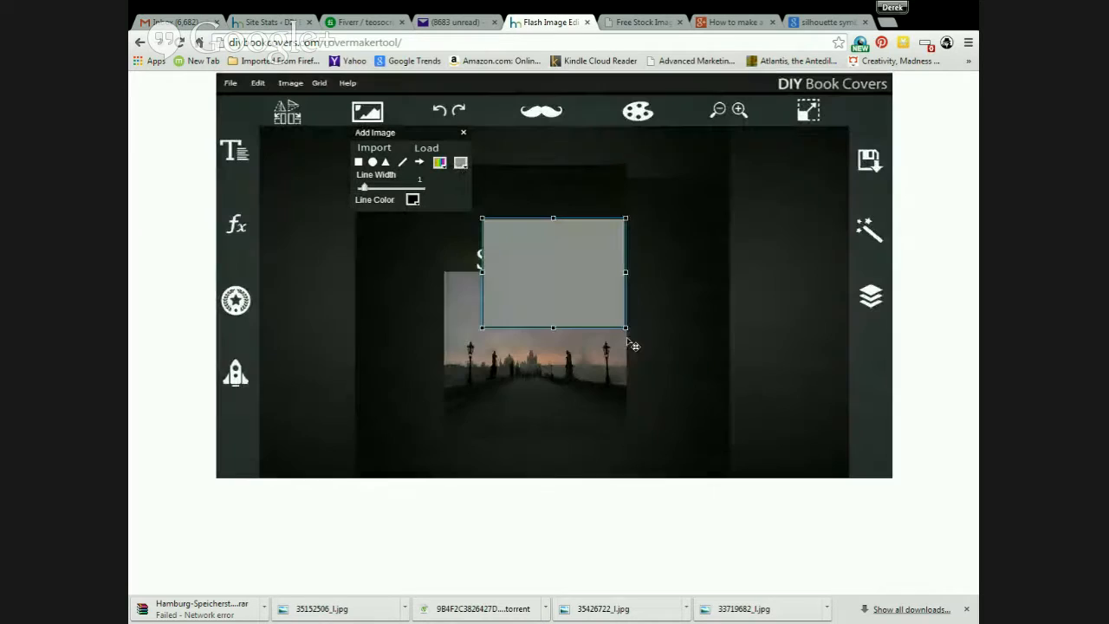
left_click_drag(567, 314, 535, 277)
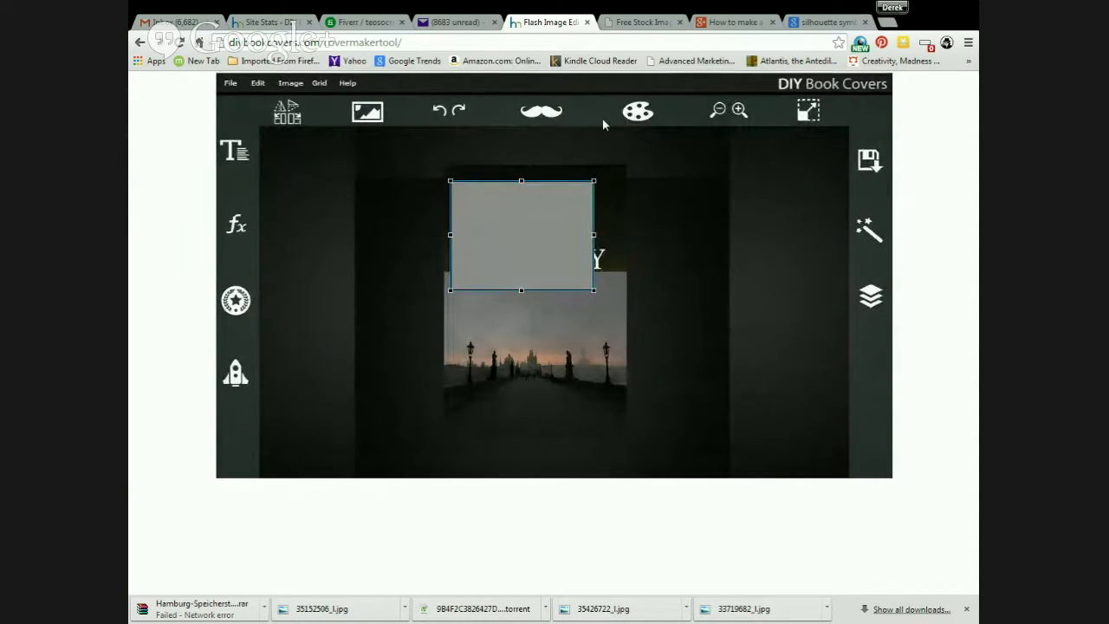
Step: Adjust the rectangle's colours to hue -47, saturation 96, brightness -26 and contrast -90
left_click(638, 111)
mouse_move(643, 157)
left_mouse_down()
mouse_move(631, 162)
mouse_move(679, 166)
mouse_move(639, 169)
left_mouse_up()
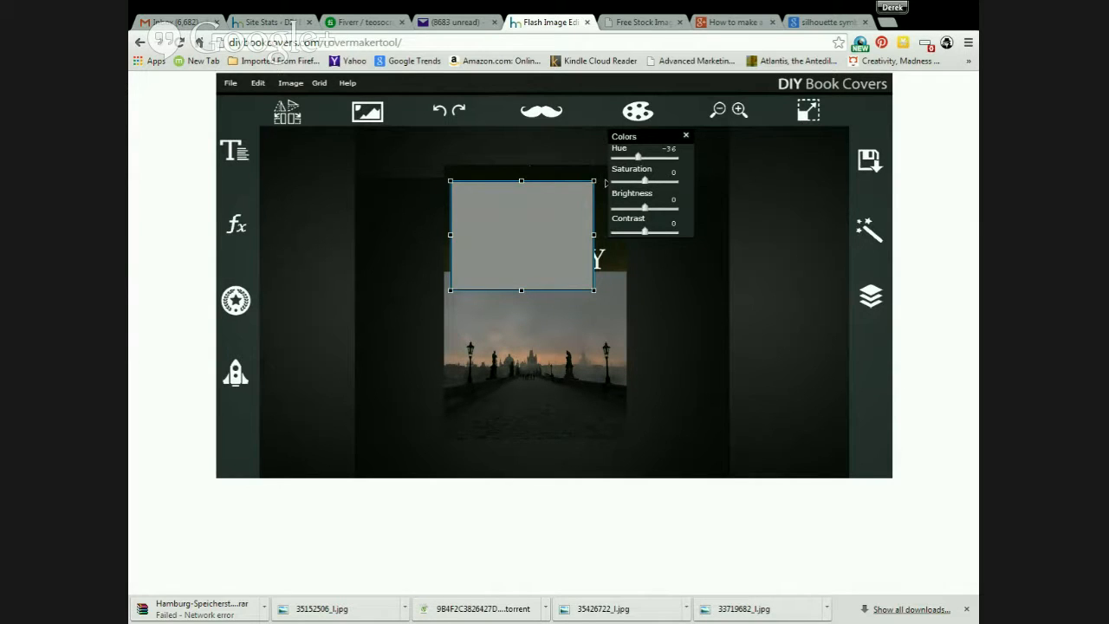
left_click(638, 111)
left_click_drag(643, 179, 637, 214)
mouse_move(638, 158)
left_mouse_down()
mouse_move(698, 161)
mouse_move(635, 159)
left_mouse_up()
left_click_drag(636, 210, 616, 237)
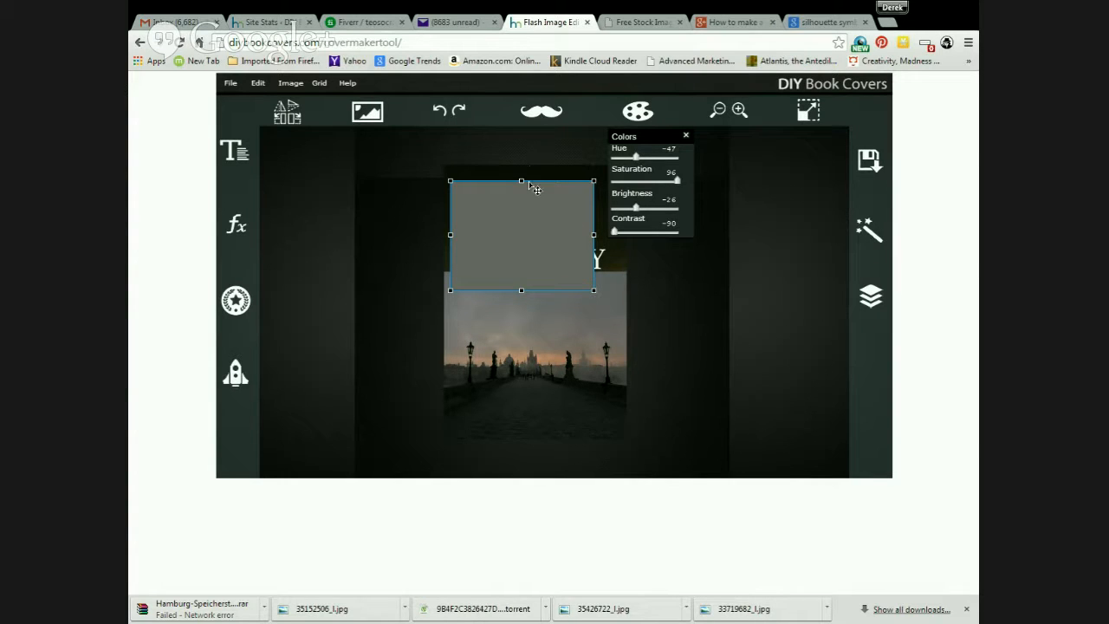
Step: Change the grey rectangle's fill colour to a muted blue-grey
left_click(368, 118)
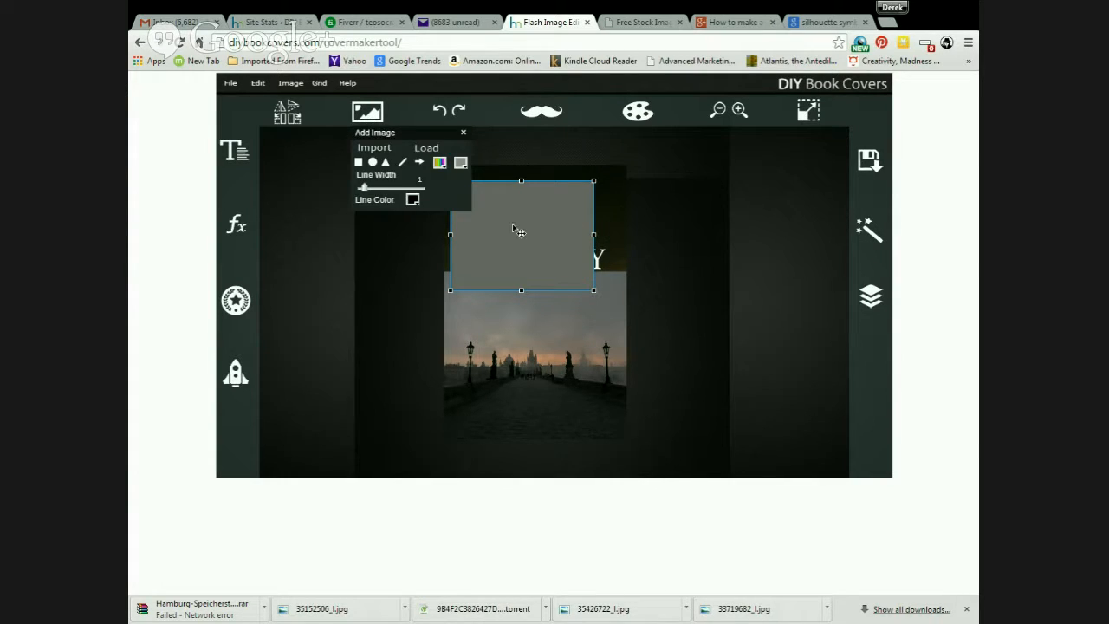
left_click(370, 119)
left_click(369, 118)
left_click(459, 164)
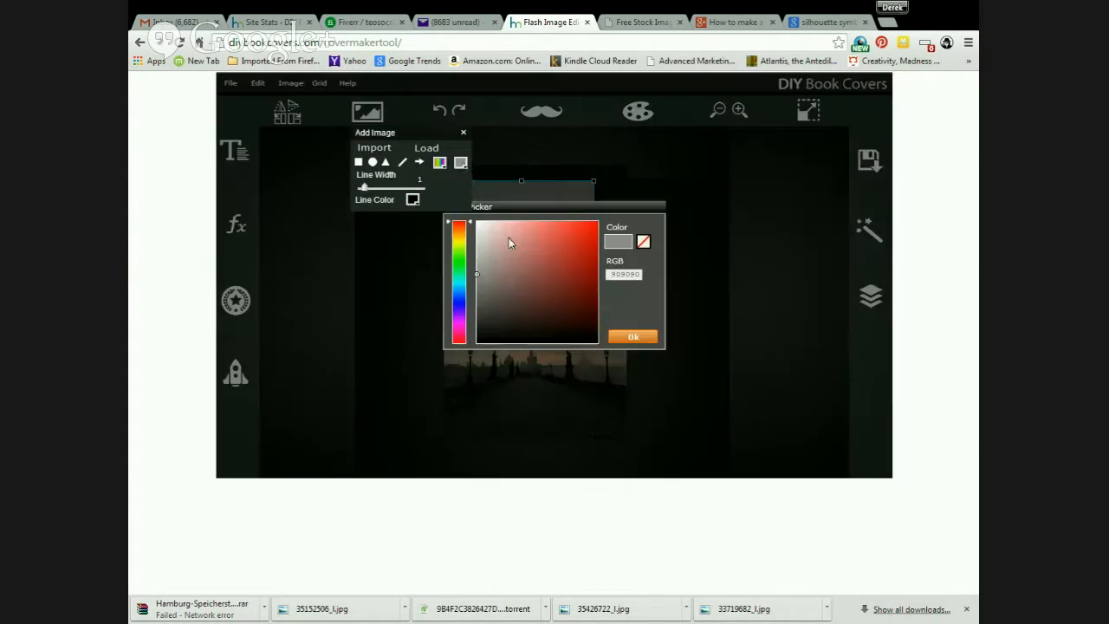
left_click(456, 283)
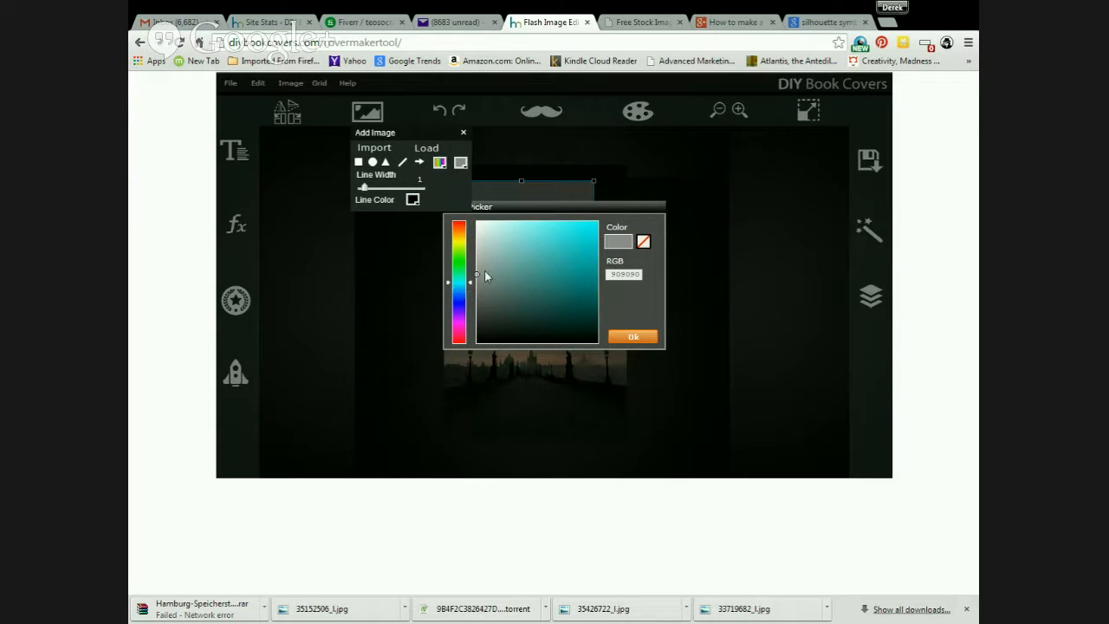
left_click(629, 340)
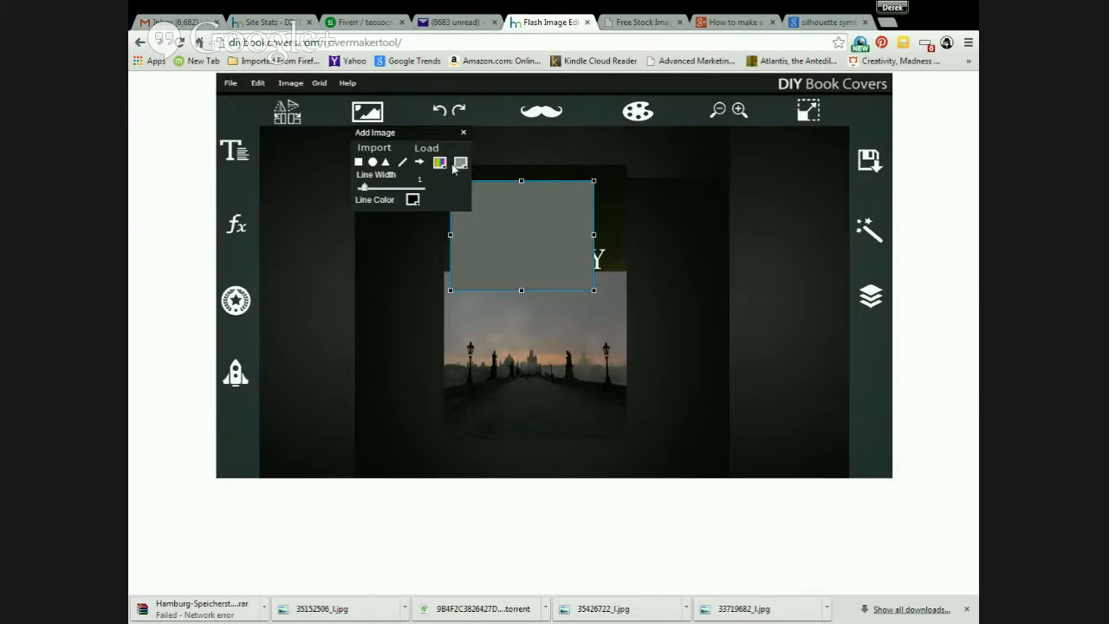
left_click(460, 162)
left_click(461, 287)
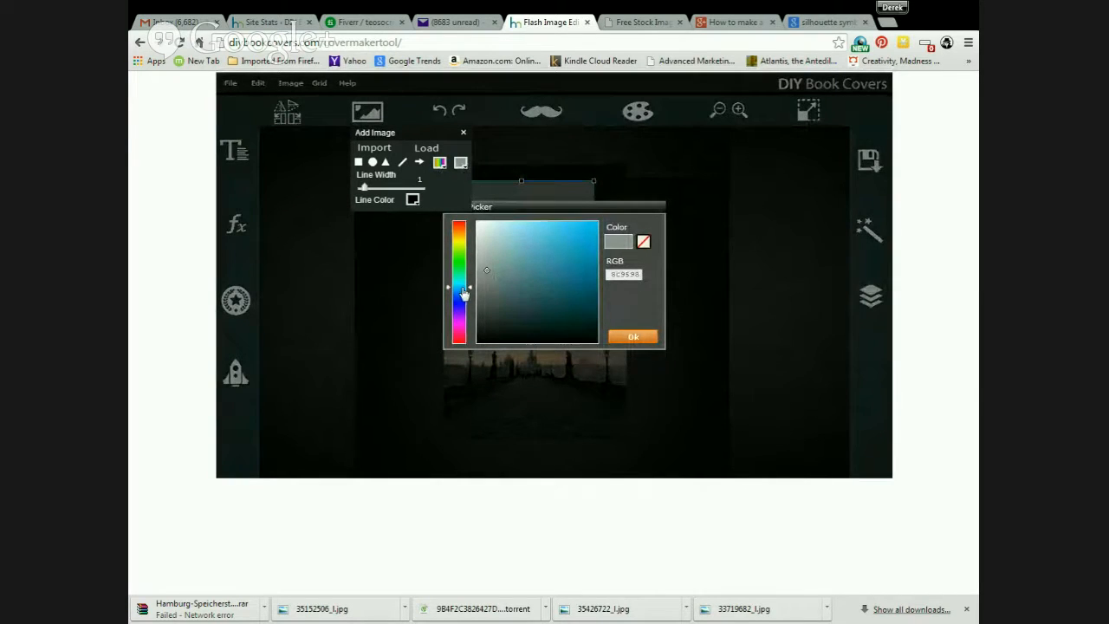
left_click(502, 269)
left_click(622, 337)
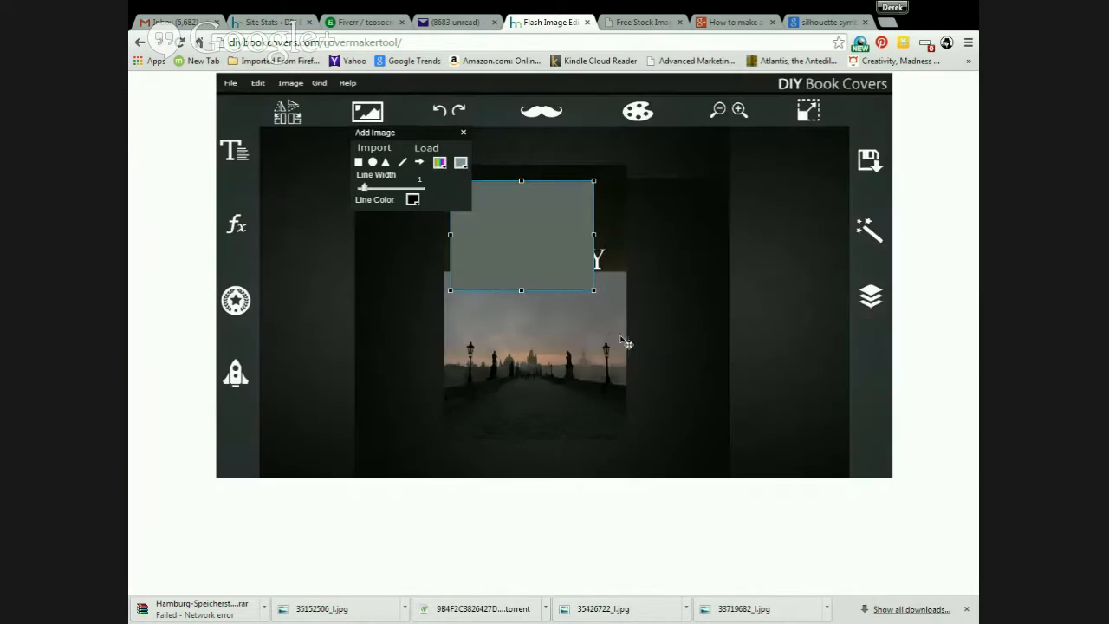
Step: Set the rectangle's hue adjustment to 79
left_click(557, 266)
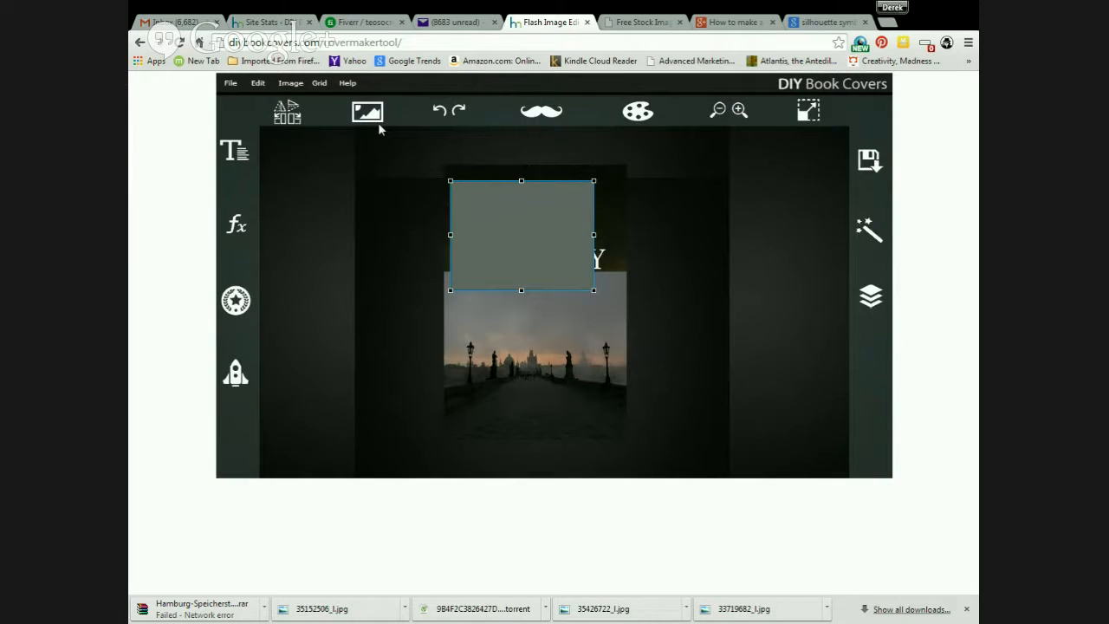
left_click_drag(638, 165, 661, 170)
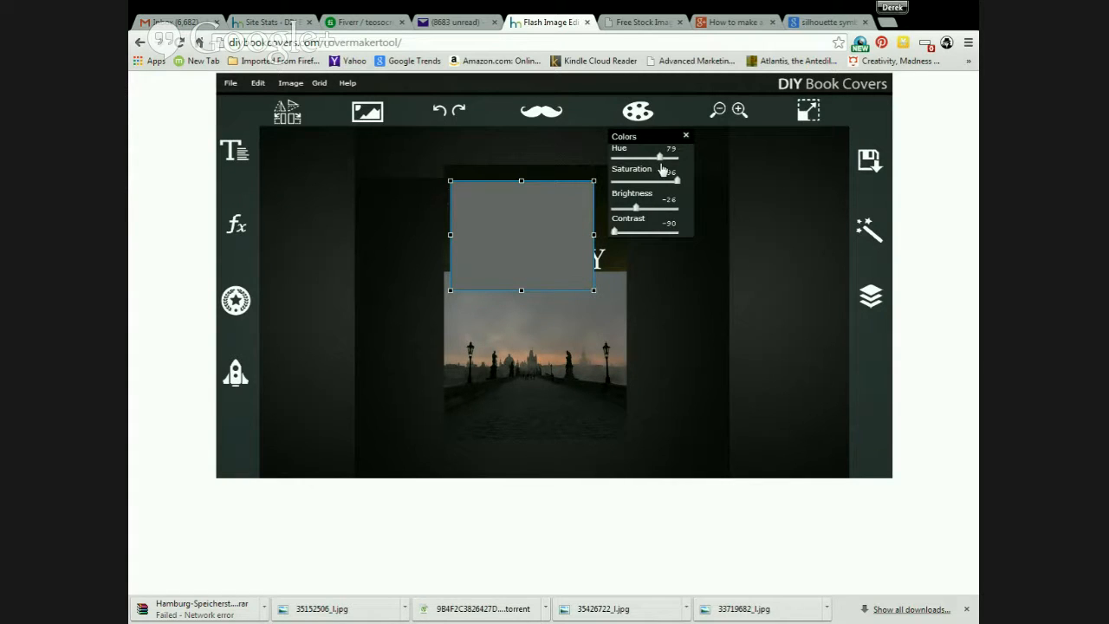
left_click(557, 256)
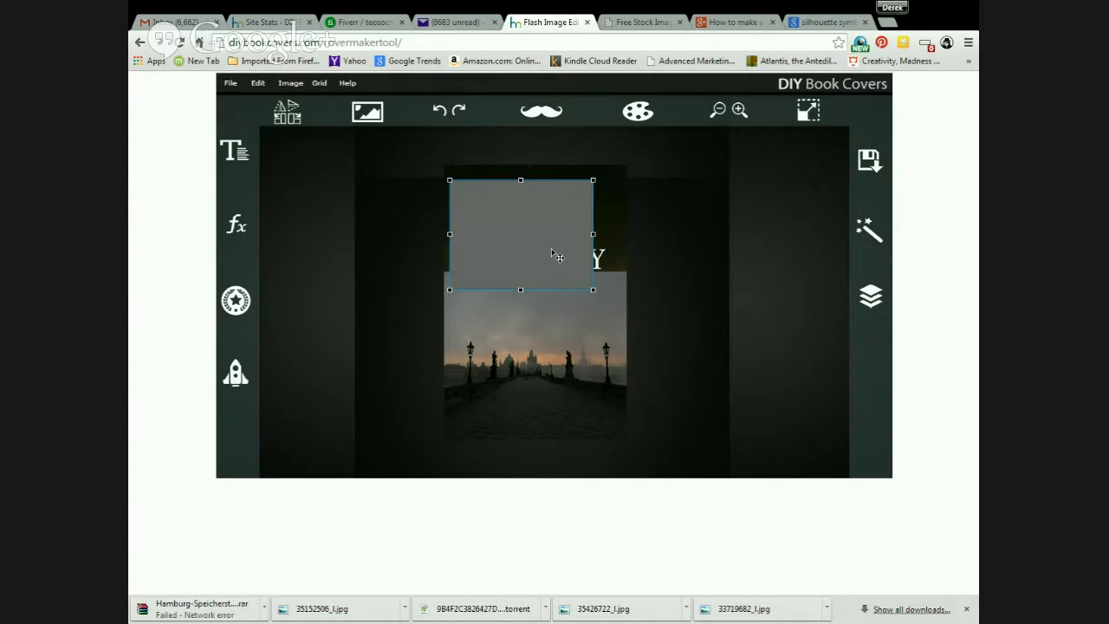
Step: Move the grey rectangle up and enlarge it to span the full cover width, from the top edge down over the bridge photo's sky
left_click(241, 228)
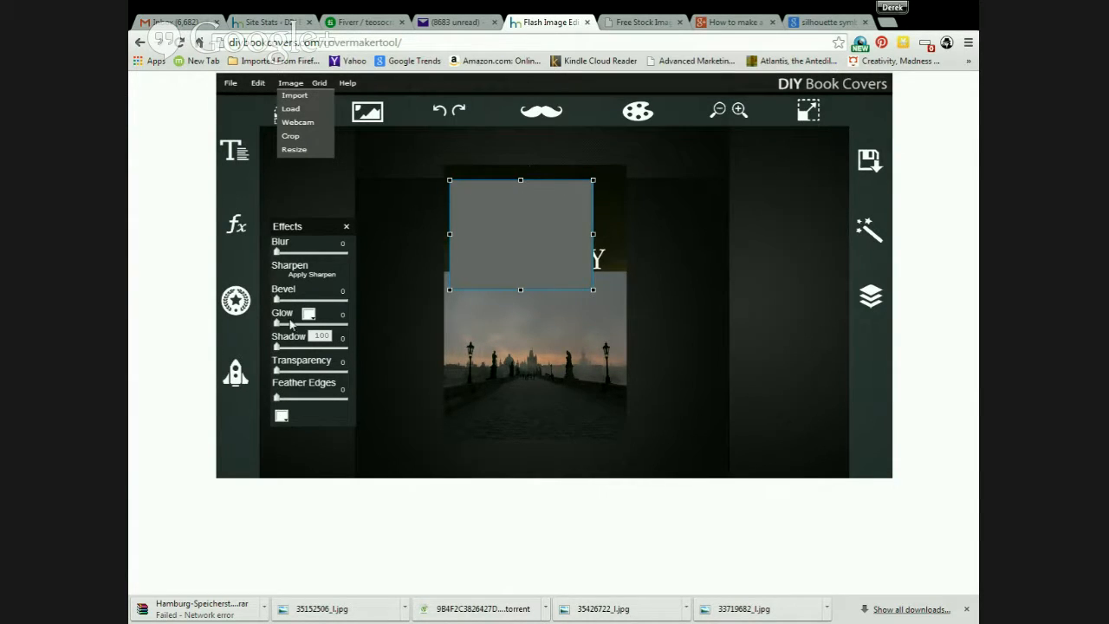
left_click_drag(489, 270, 518, 249)
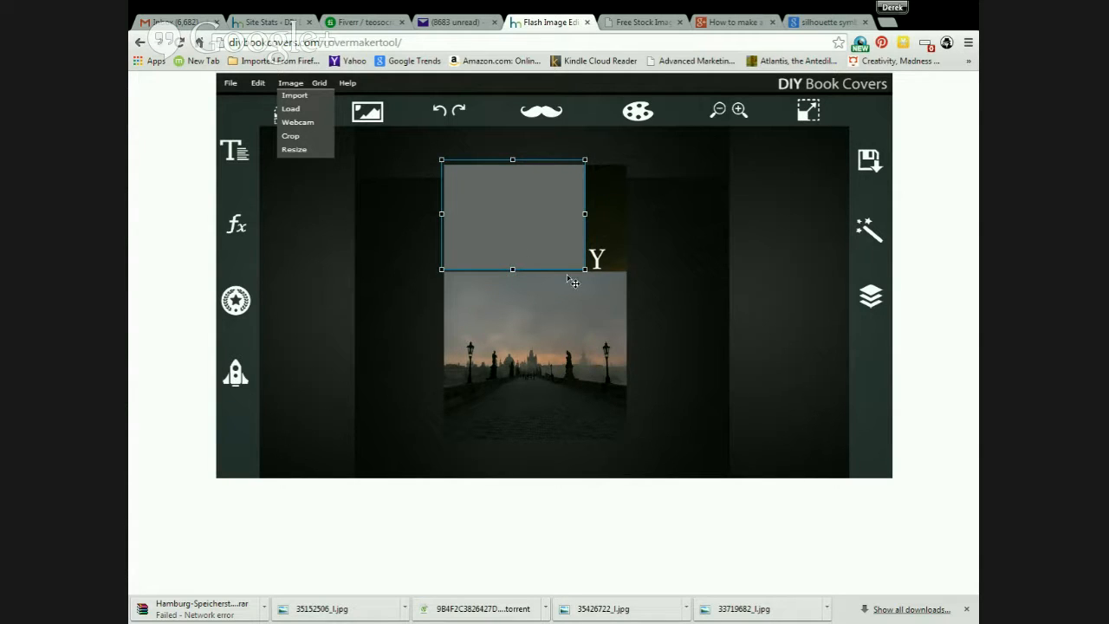
mouse_move(586, 271)
left_mouse_down()
mouse_move(639, 296)
mouse_move(564, 268)
left_mouse_up()
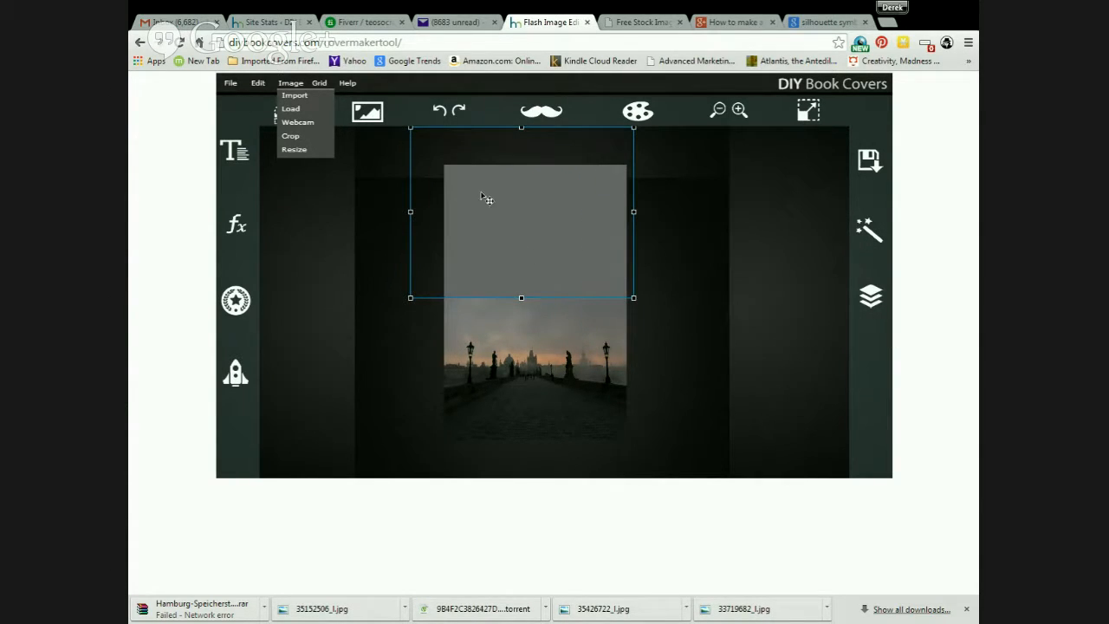
left_click(381, 173)
left_click(556, 243)
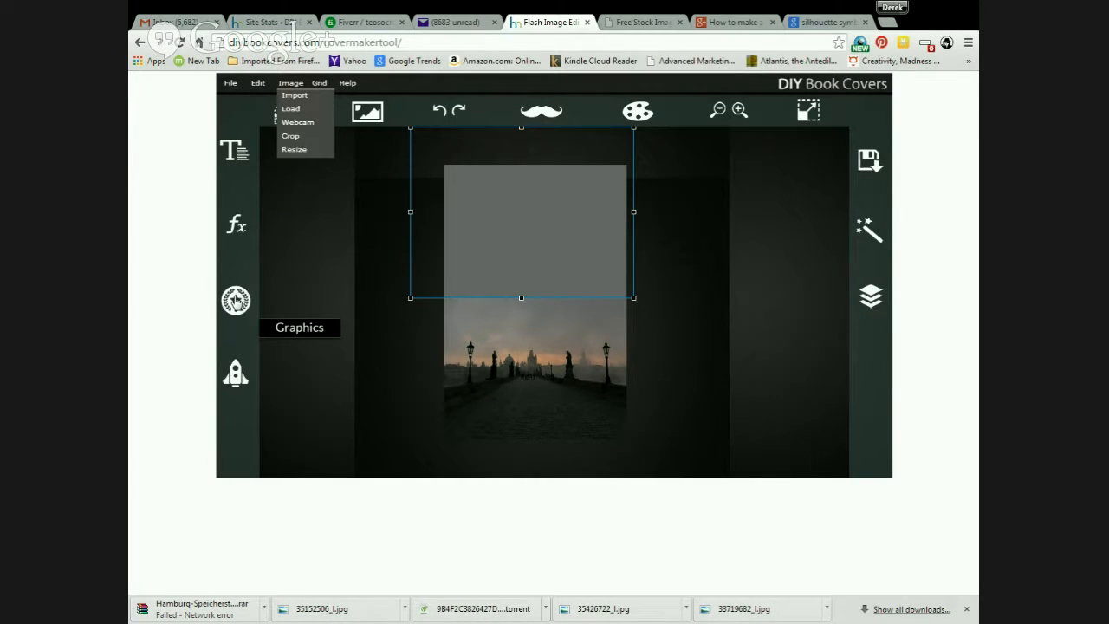
Step: Remove the grey rectangle's outline by setting its line width to 0
left_click(367, 112)
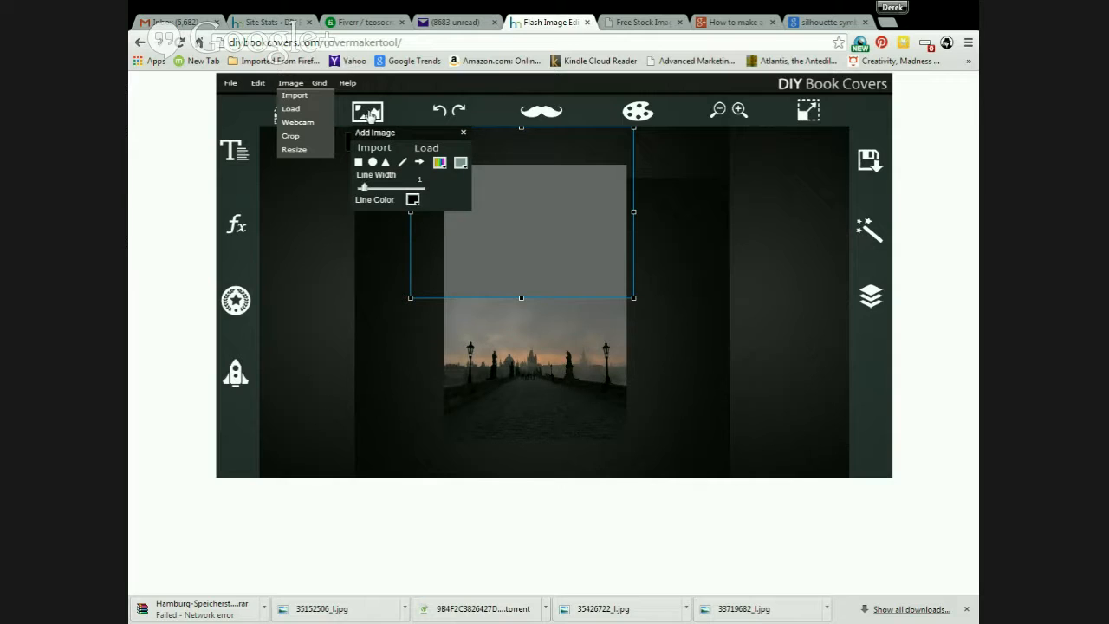
left_click_drag(365, 188, 300, 195)
left_click(686, 276)
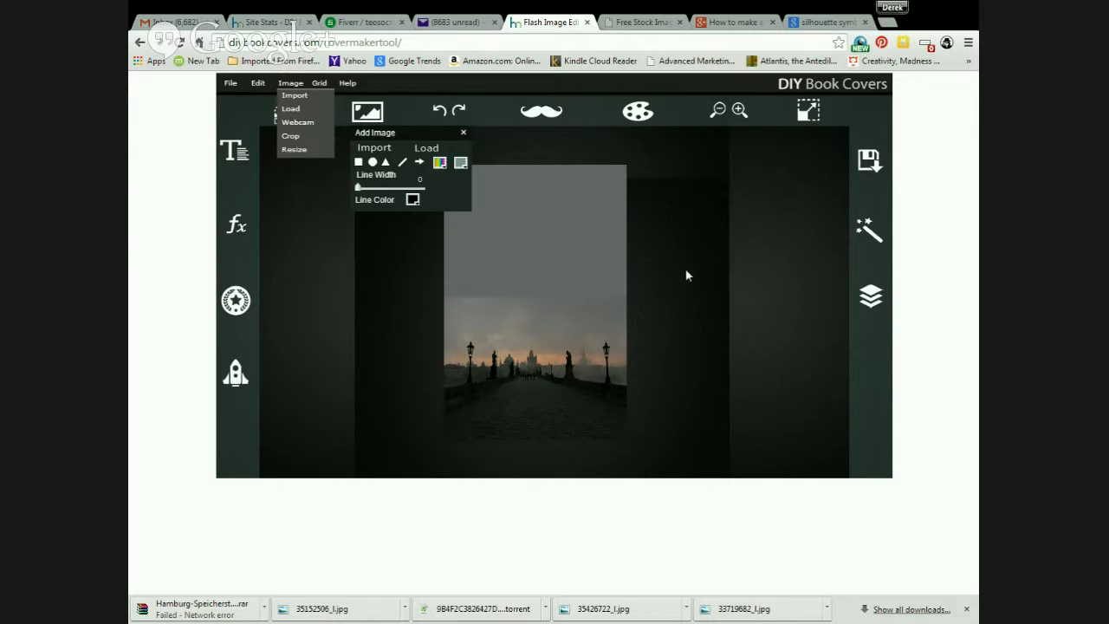
Step: Move the grey rectangle up so its lower edge meets the top of the bridge photo
left_click_drag(606, 267, 591, 236)
left_click(655, 278)
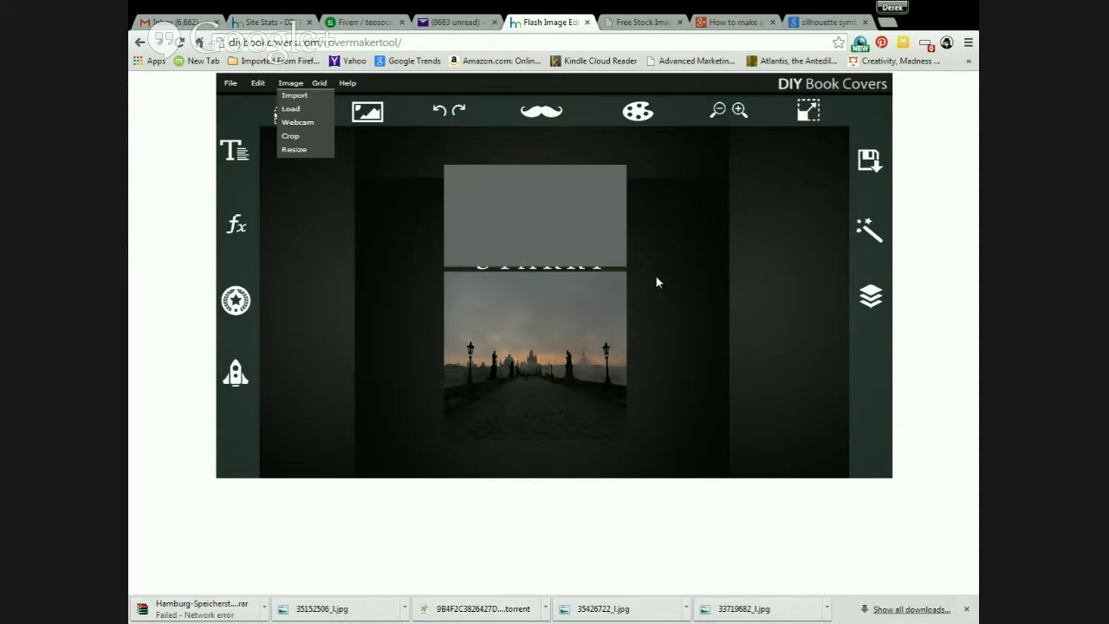
left_click(593, 235)
left_click(654, 283)
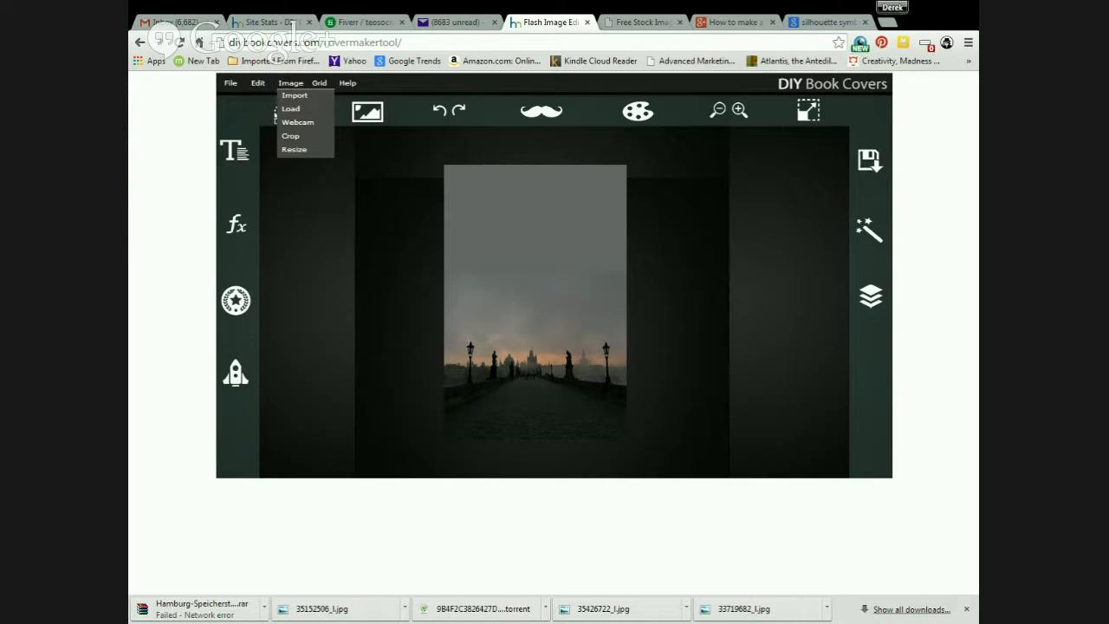
Step: Import the light grey low-poly pattern image and enlarge it over the upper part of the cover, down to the street lamps
left_click(366, 113)
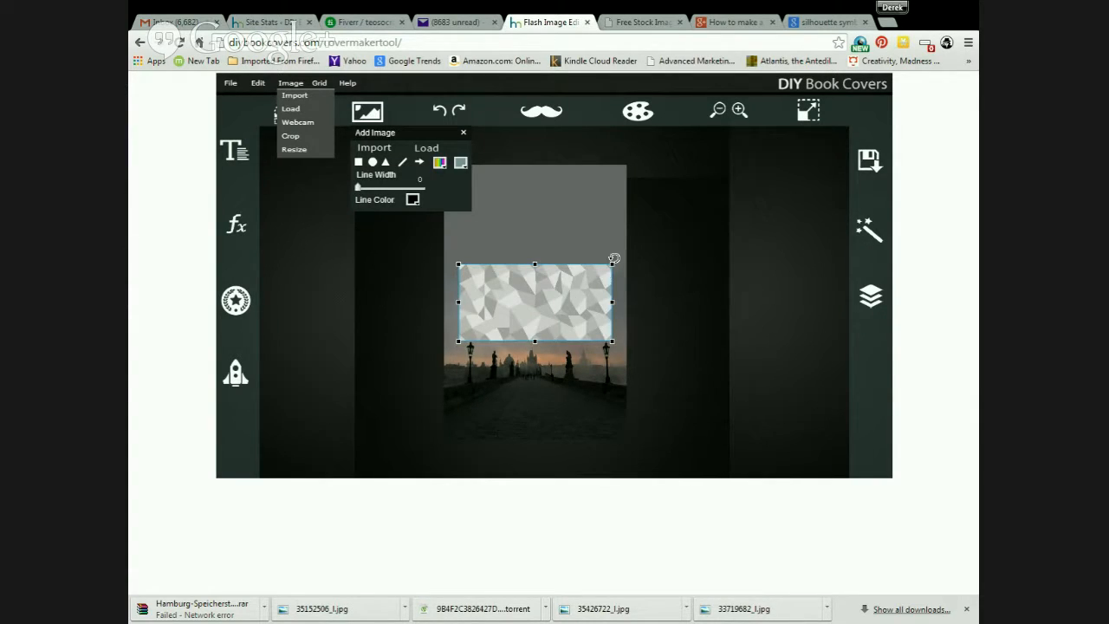
left_click_drag(617, 261, 684, 252)
left_click_drag(587, 293, 582, 204)
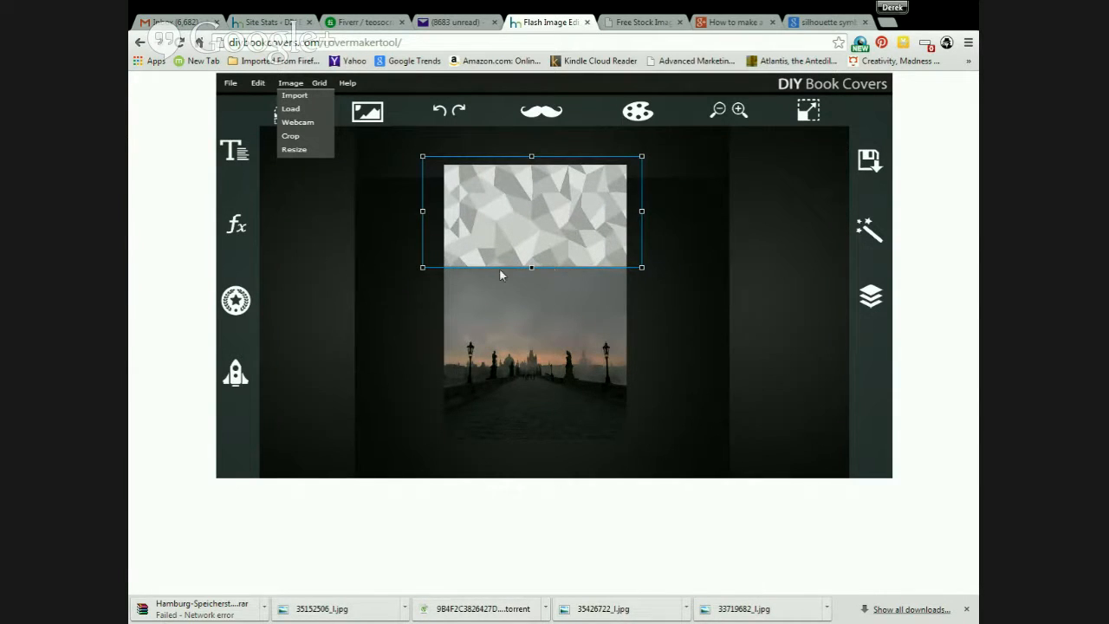
left_click_drag(423, 267, 330, 311)
left_click_drag(522, 243, 528, 261)
Step: Try the HardLight, Invert, Layer, Lighten and Multiply blend modes on the low-poly pattern, ending with Multiply
left_click(870, 297)
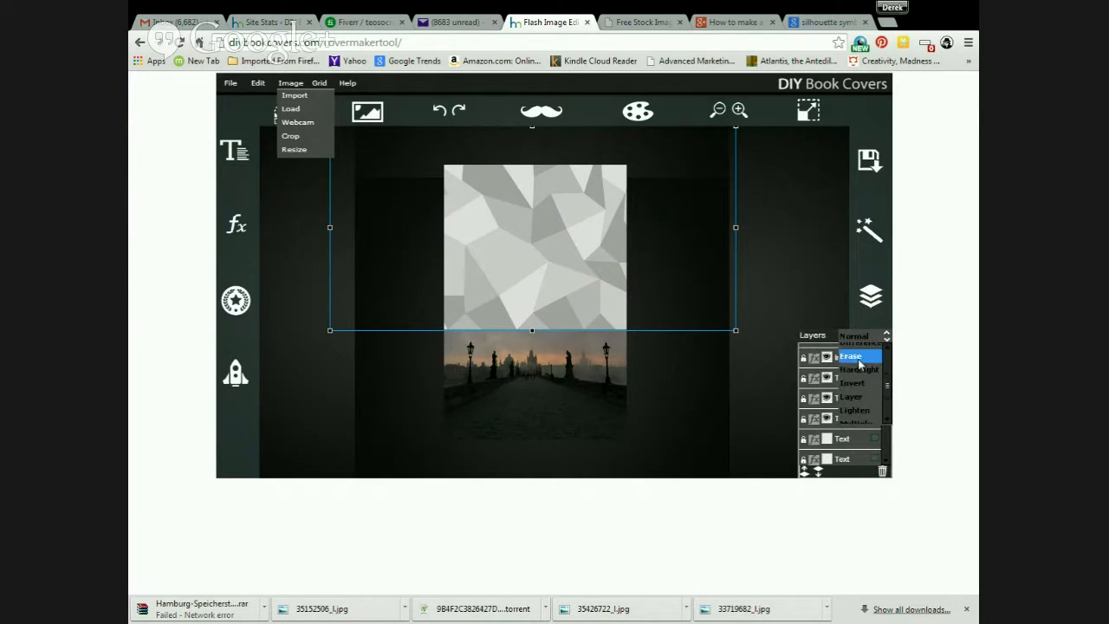
left_click(862, 336)
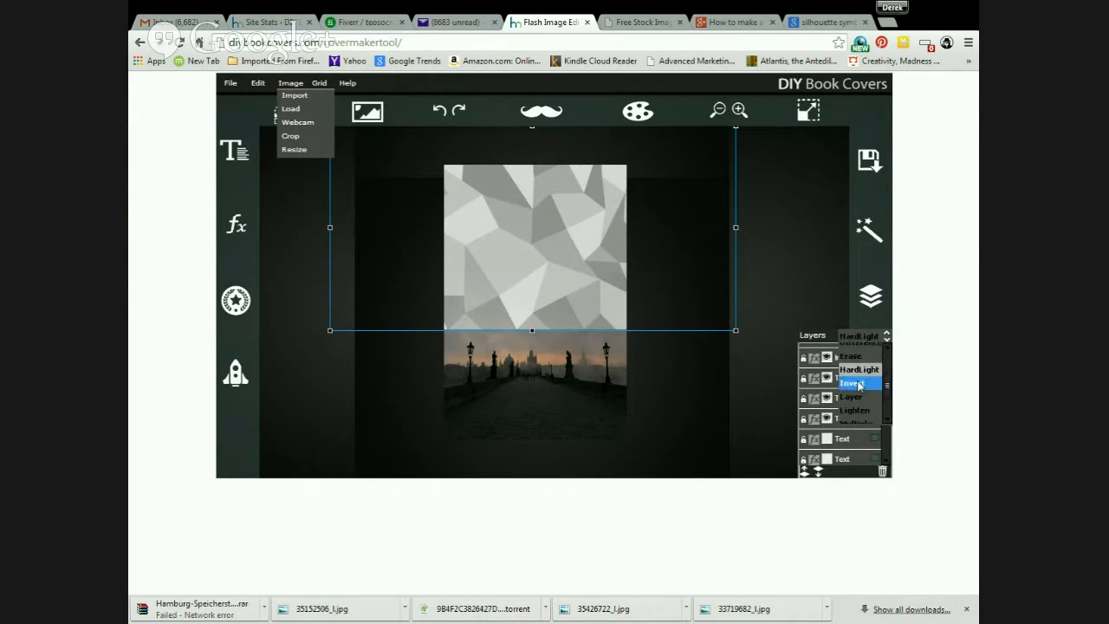
left_click(843, 374)
left_click(860, 336)
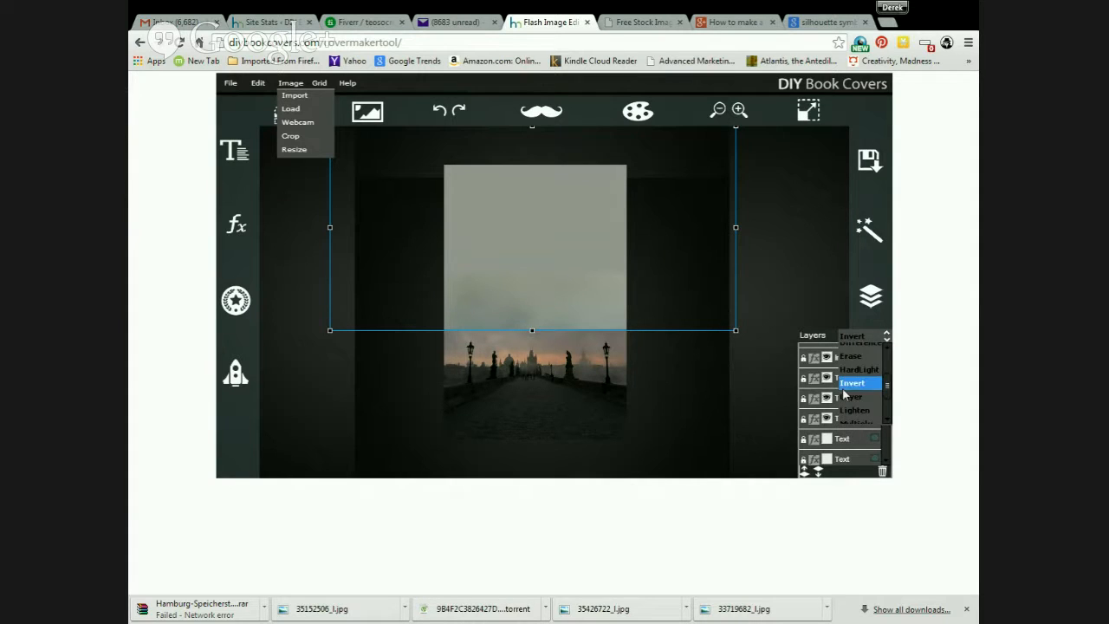
left_click(849, 397)
left_click(861, 337)
left_click(858, 410)
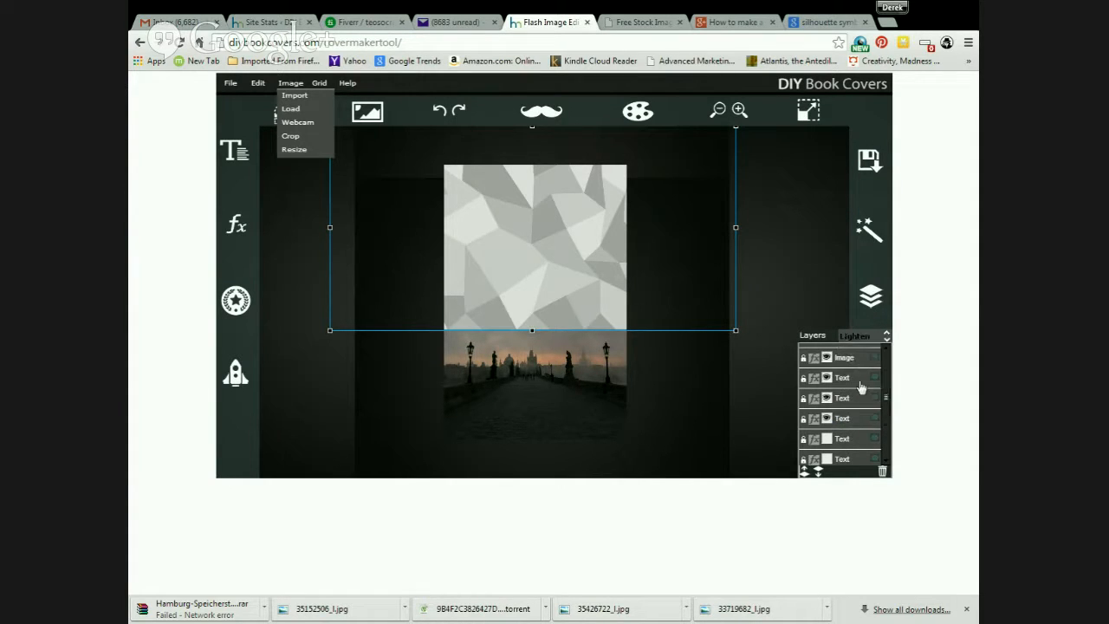
left_click(862, 339)
left_click(855, 404)
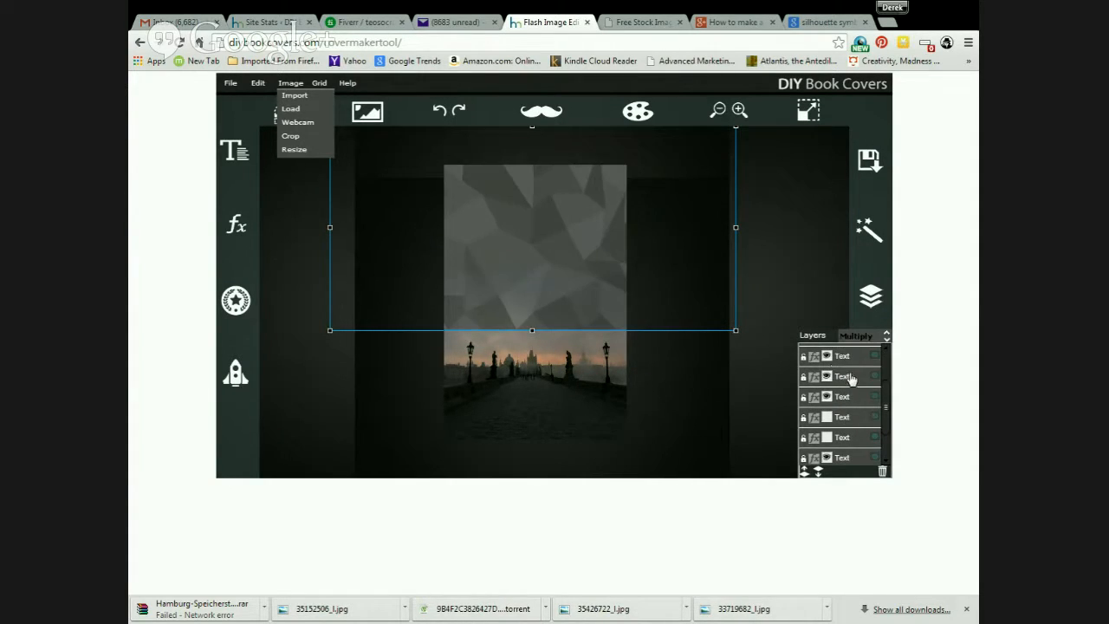
Step: Shift the low-poly pattern image upward and delete it from the cover
mouse_move(573, 272)
left_mouse_down()
mouse_move(581, 306)
mouse_move(564, 285)
mouse_move(584, 268)
mouse_move(574, 255)
left_mouse_up()
left_click(647, 388)
left_click(664, 352)
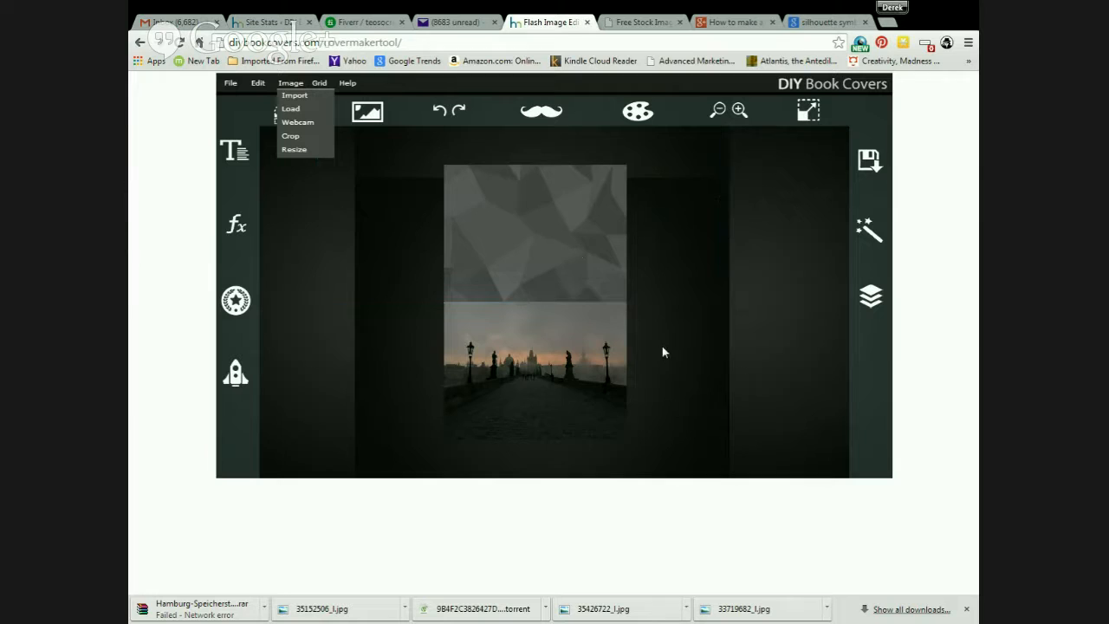
left_click(622, 297)
key("Delete")
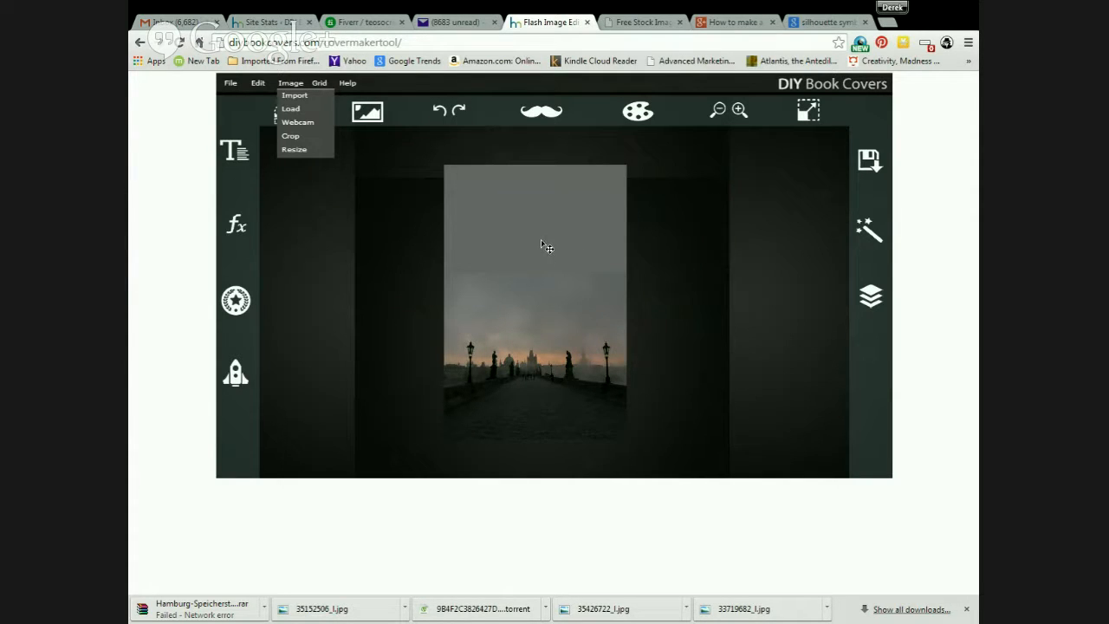
Step: Switch to Google, search for "clouds png" images and open the preview of the white clouds on a black background
left_click(827, 22)
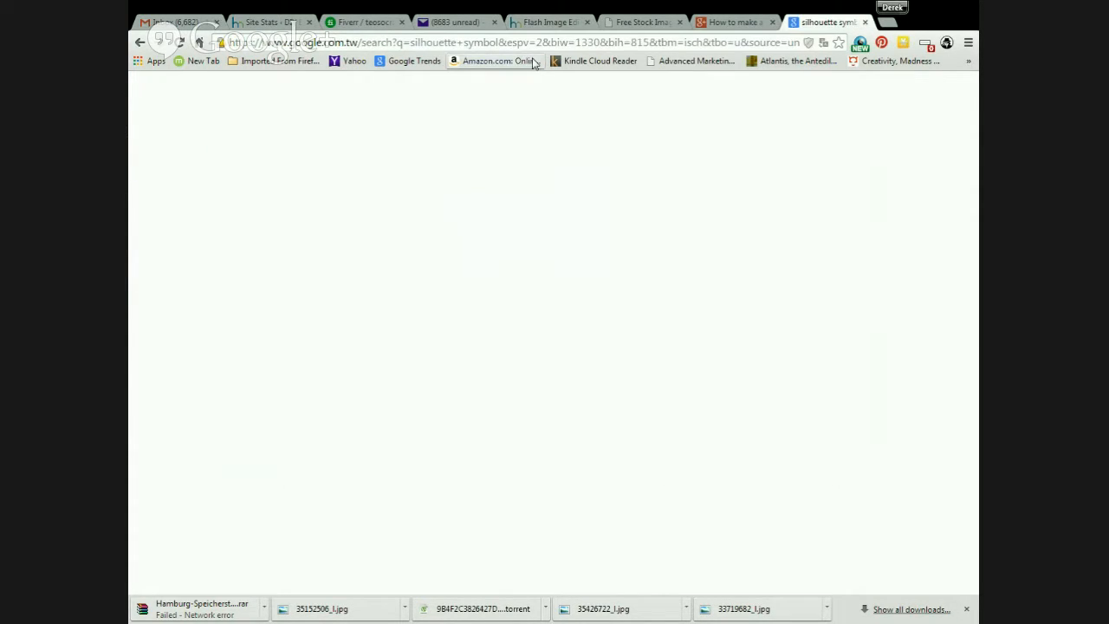
type("clou")
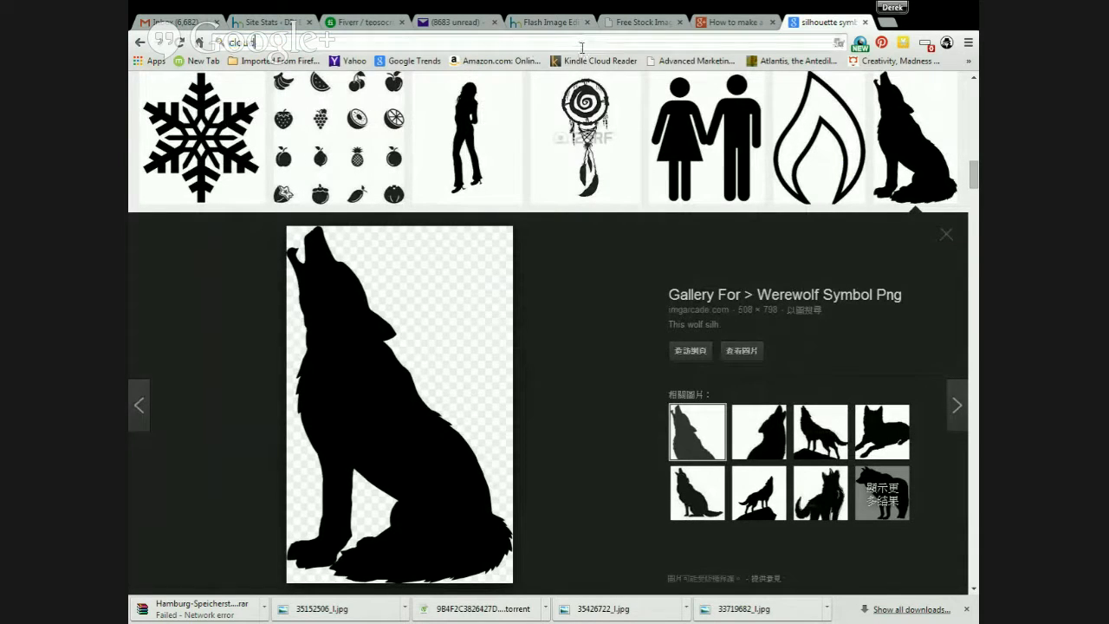
type("ds png")
key("Return")
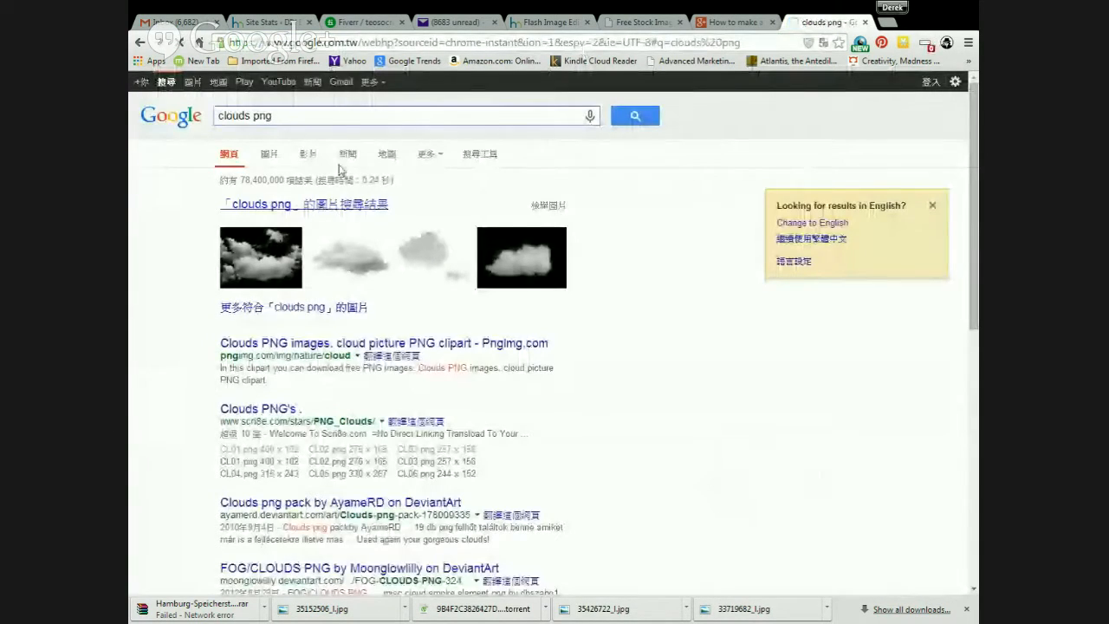
left_click(438, 273)
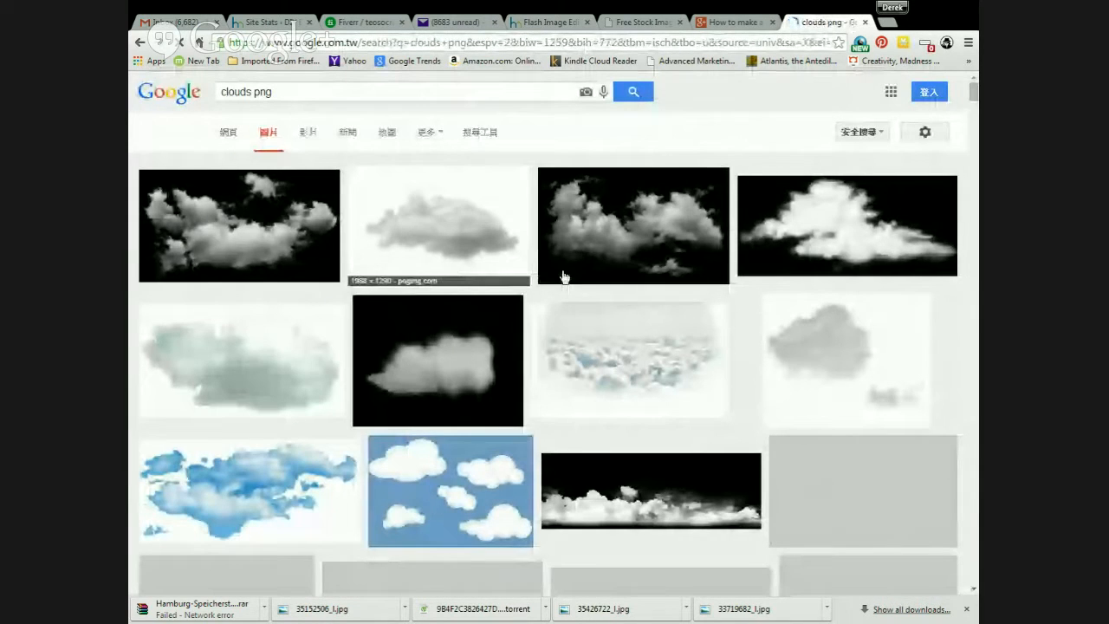
left_click(607, 243)
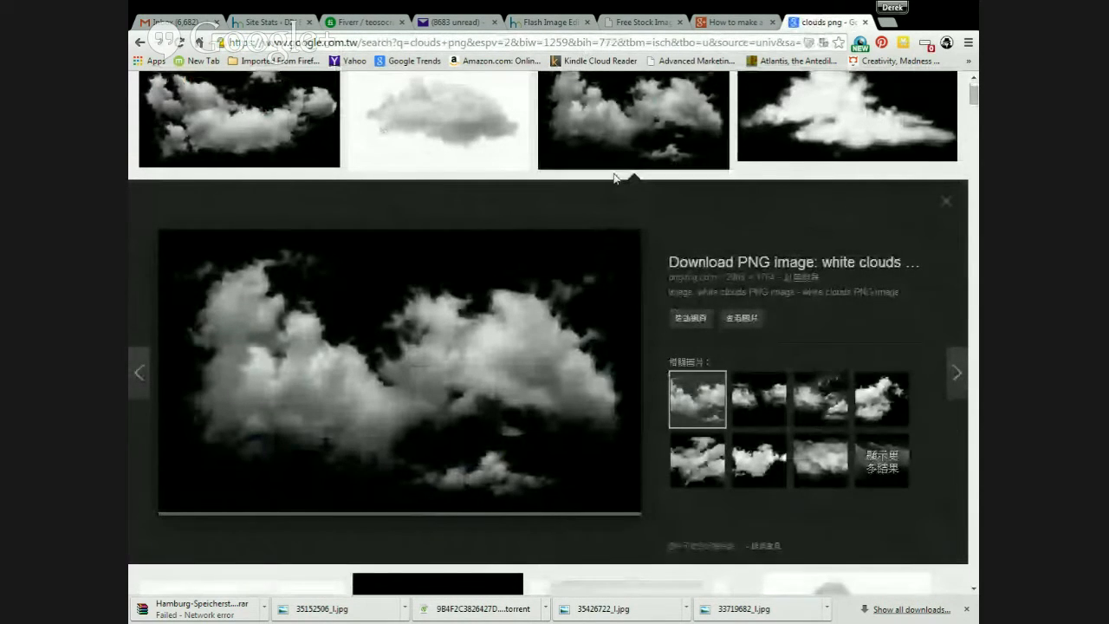
Step: Check the current cover, then browse the clouds png search results for other cloud images
left_click(555, 23)
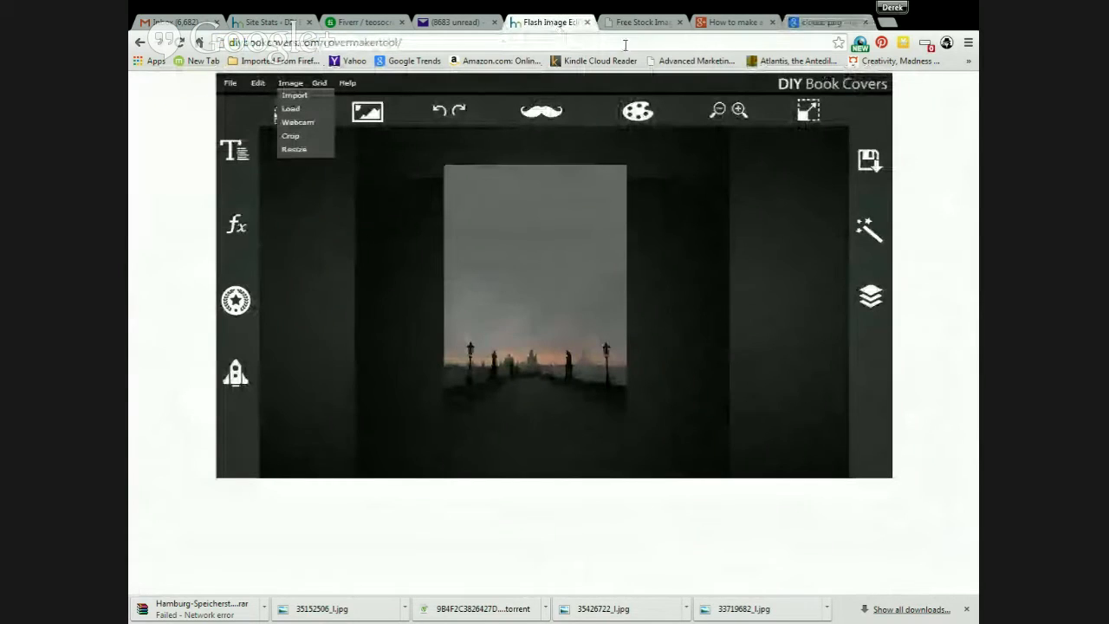
left_click(815, 25)
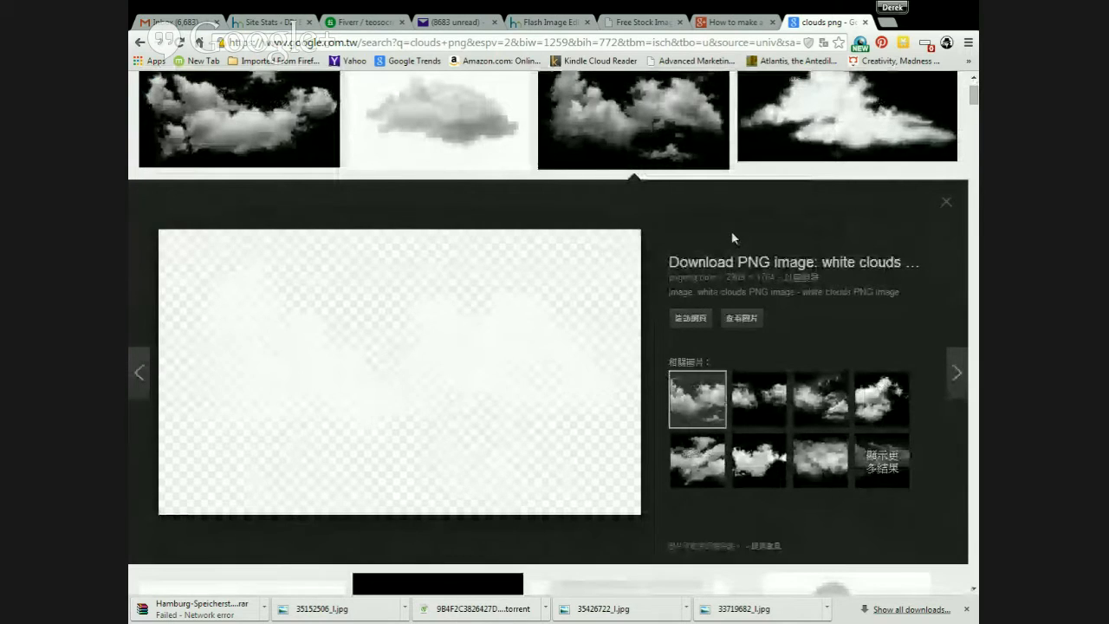
scroll(763, 398, "down", 4)
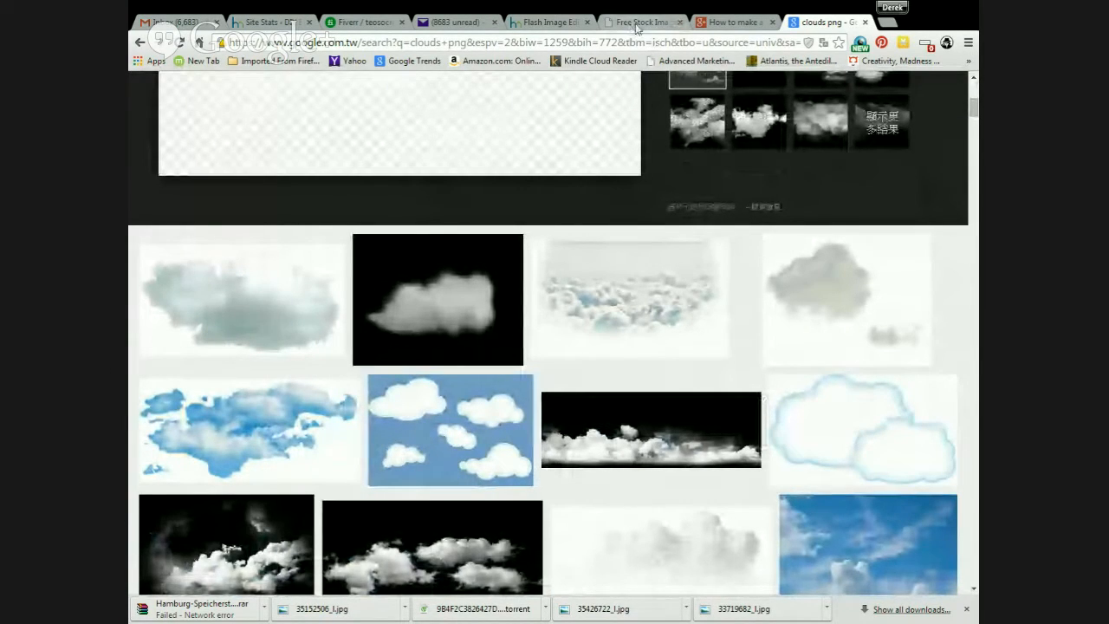
Step: Return to the cover editor, shrink the white clouds image and position it over the sky just above the street lamps
left_click(546, 21)
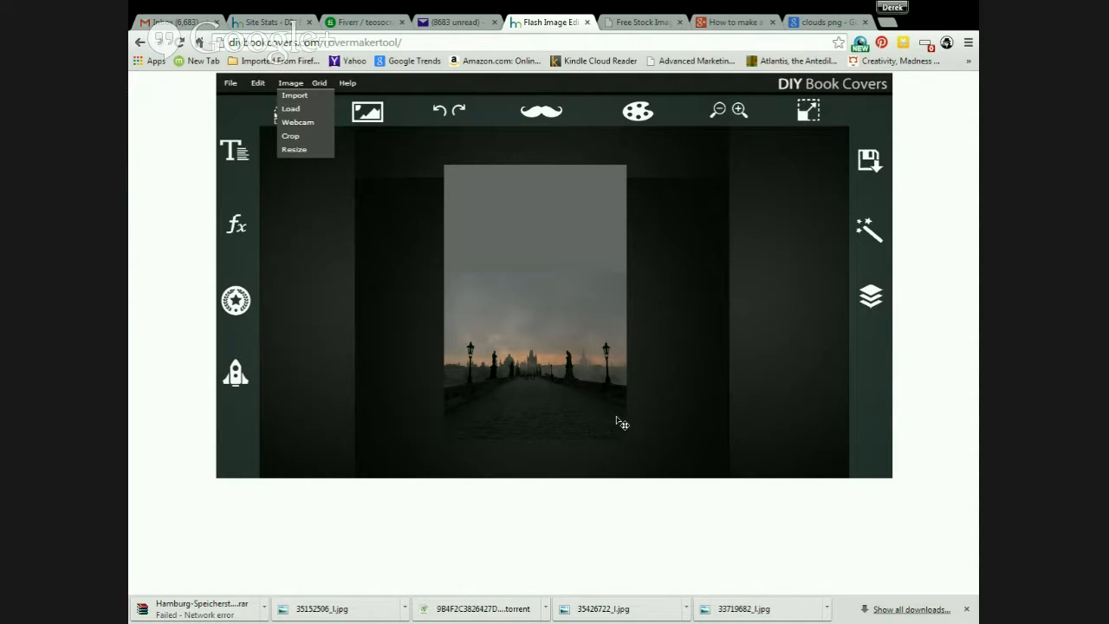
left_click_drag(550, 296, 567, 251)
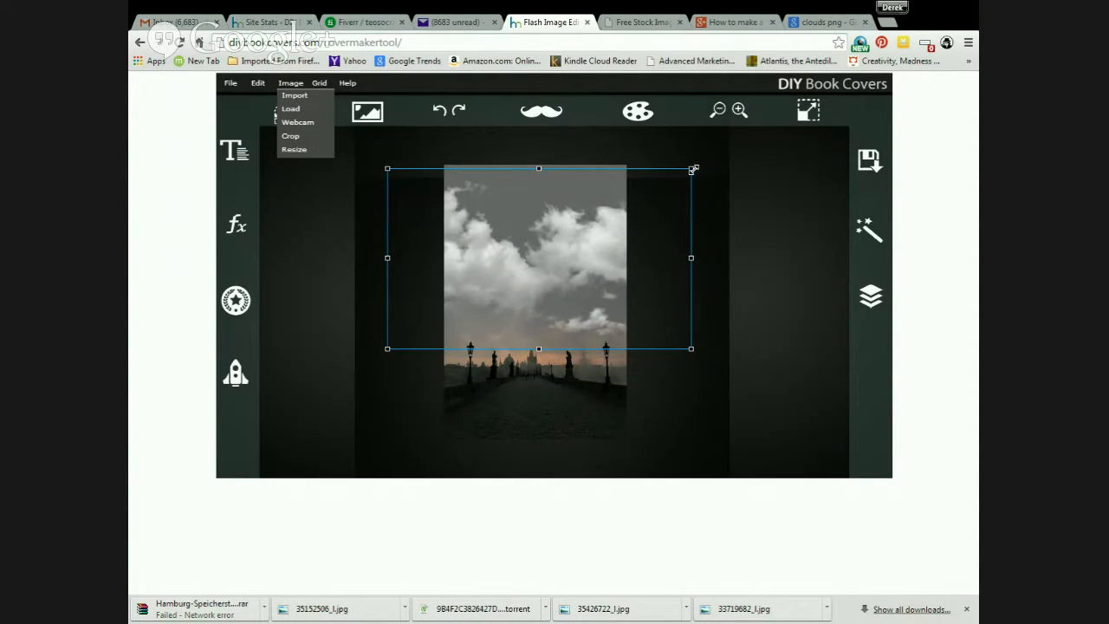
left_click_drag(692, 167, 664, 185)
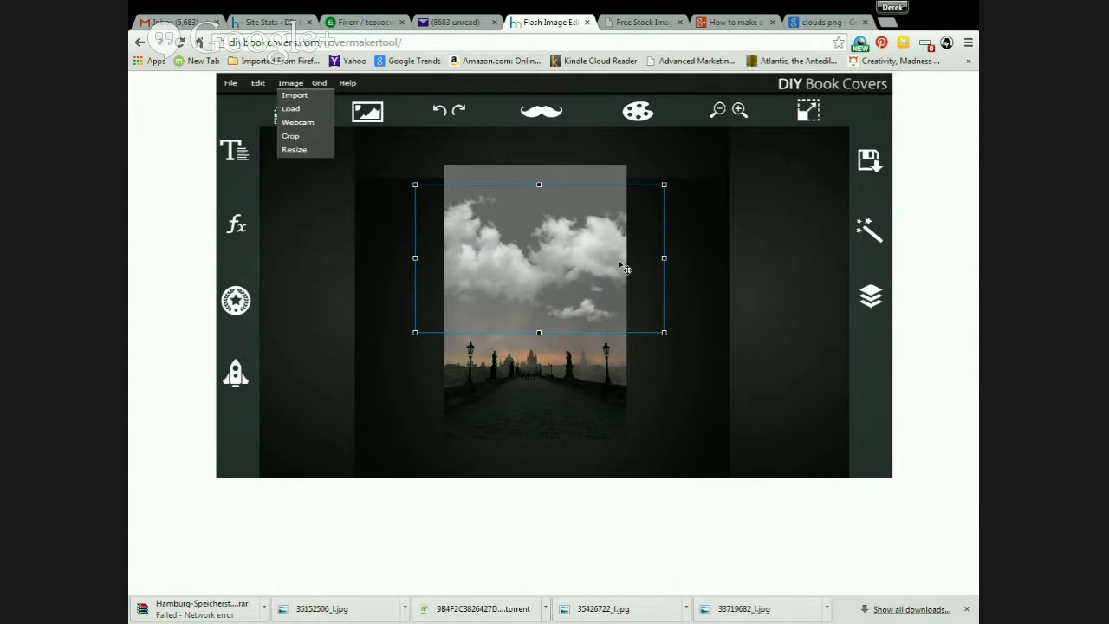
mouse_move(624, 268)
left_mouse_down()
mouse_move(603, 249)
mouse_move(611, 282)
left_mouse_up()
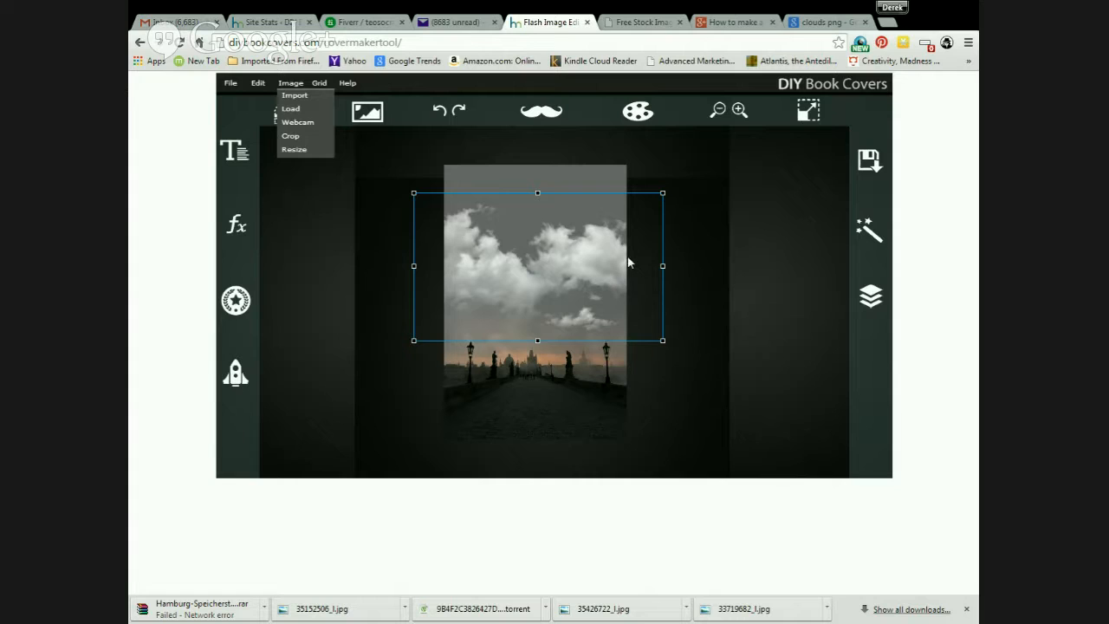
Step: Adjust the clouds image's colours to contrast -28, saturation 100 and brightness -82
left_click(637, 111)
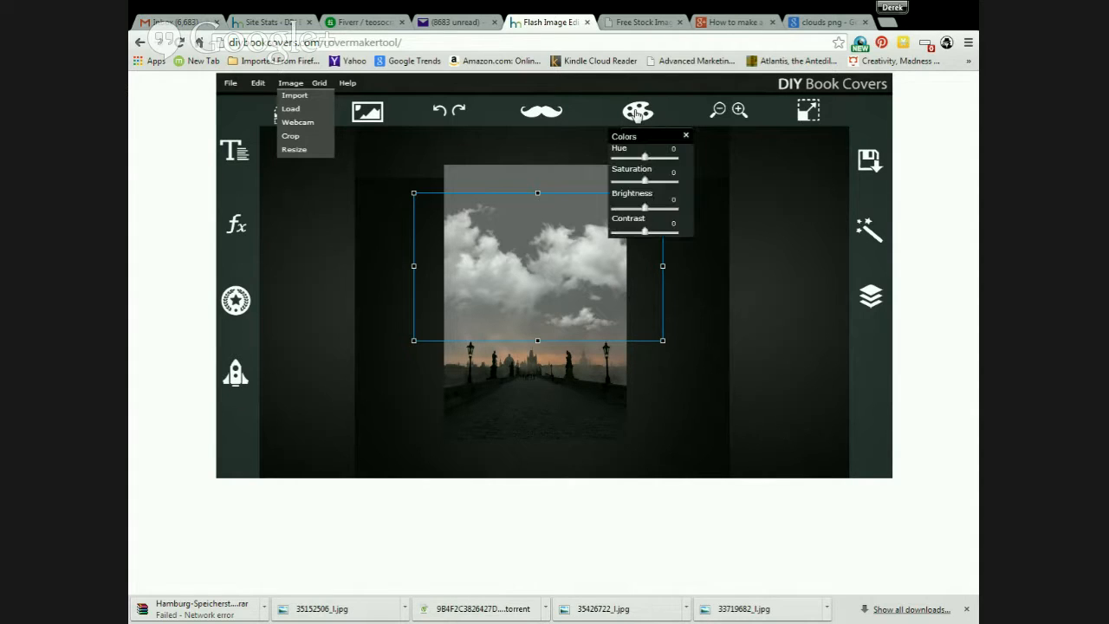
mouse_move(644, 232)
left_mouse_down()
mouse_move(614, 238)
mouse_move(637, 233)
left_mouse_up()
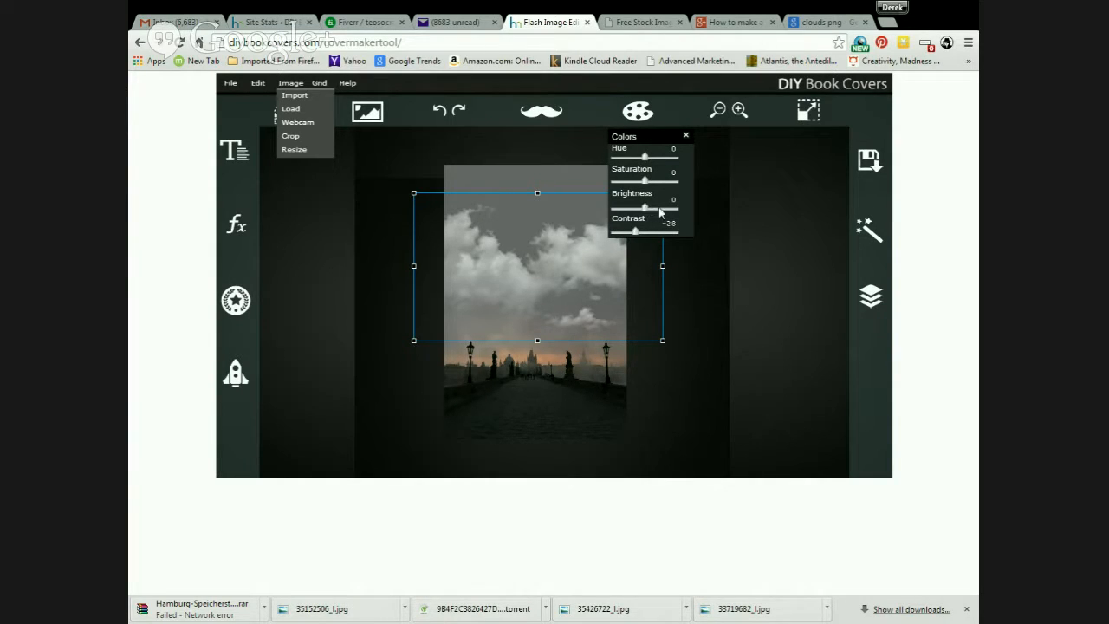
left_click_drag(644, 180, 584, 216)
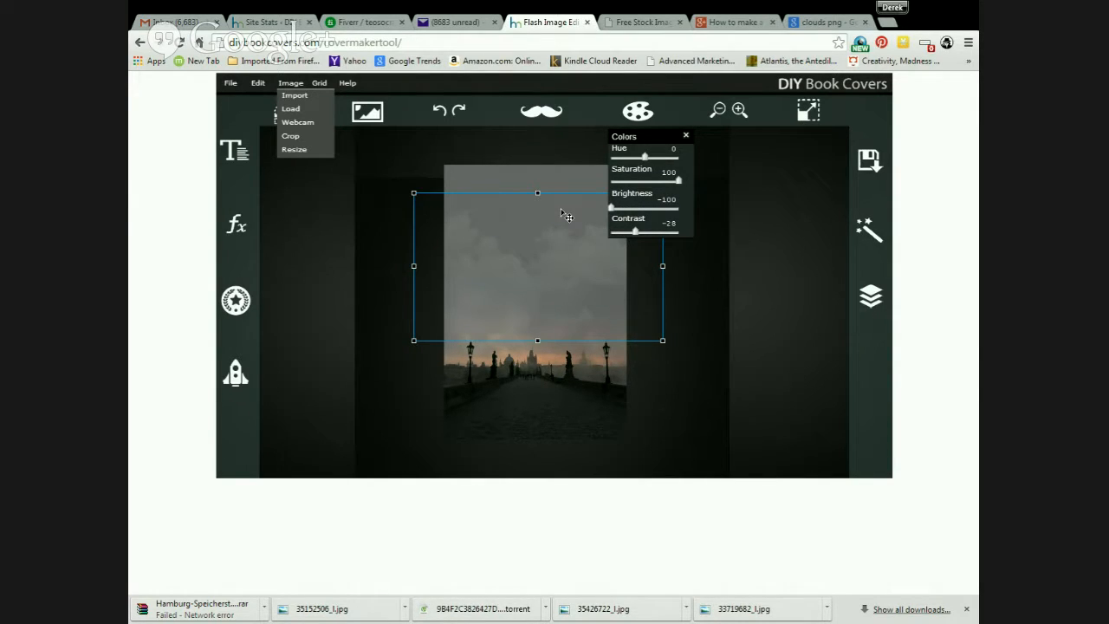
left_click_drag(612, 209, 619, 209)
left_click(686, 249)
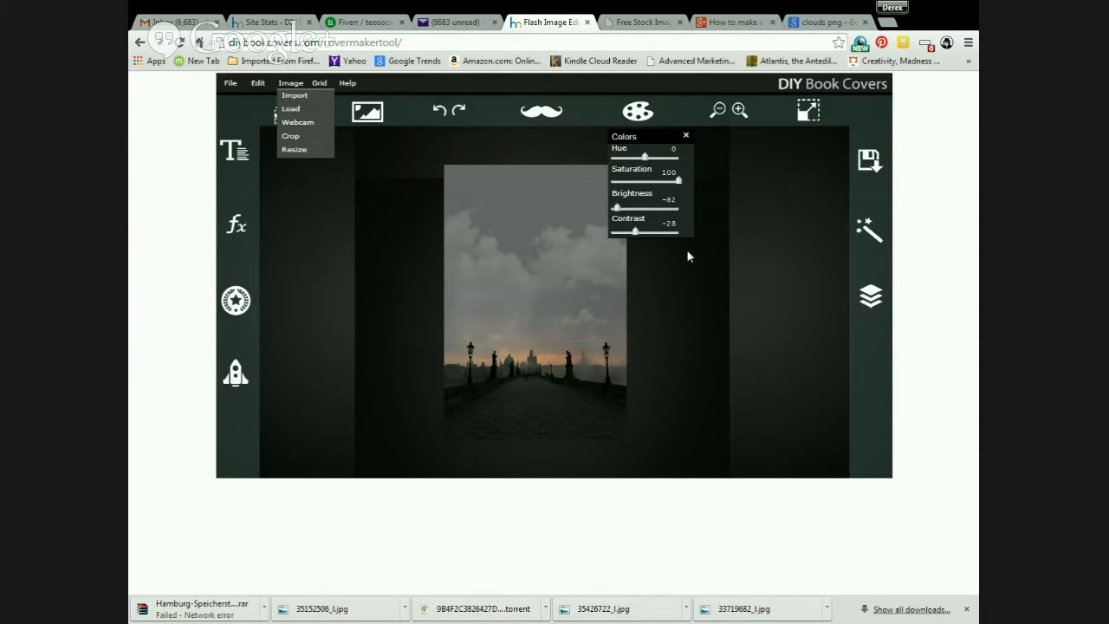
Step: Shift the darkened clouds image slightly sideways and down over the sky, and deselect it
left_click(548, 281)
mouse_move(541, 278)
left_mouse_down()
mouse_move(542, 341)
mouse_move(544, 285)
left_mouse_up()
left_click(681, 318)
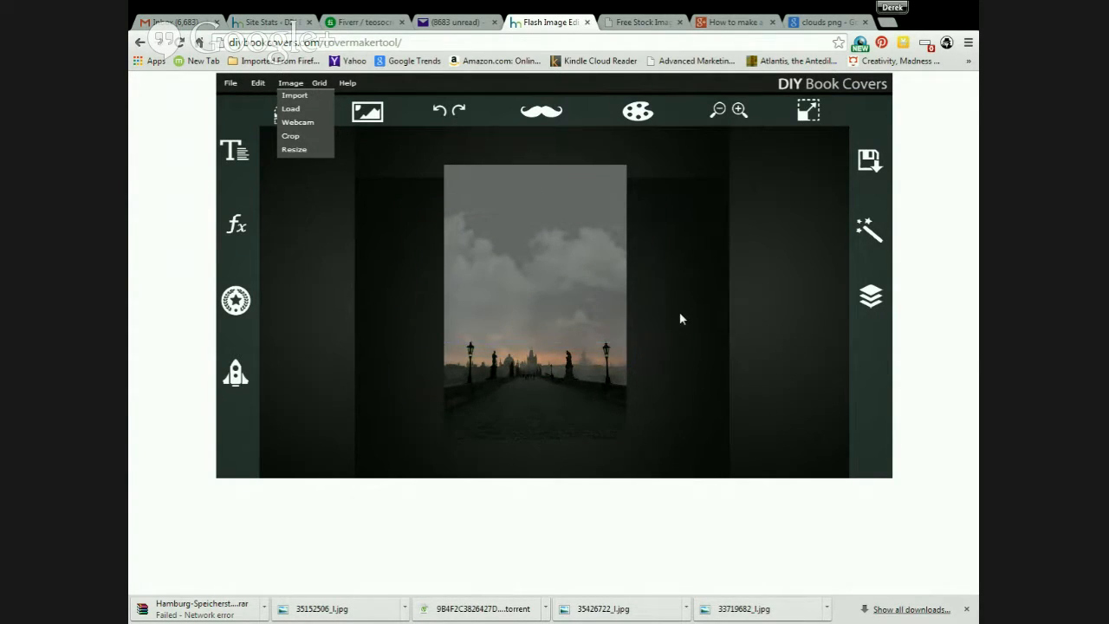
left_click(566, 272)
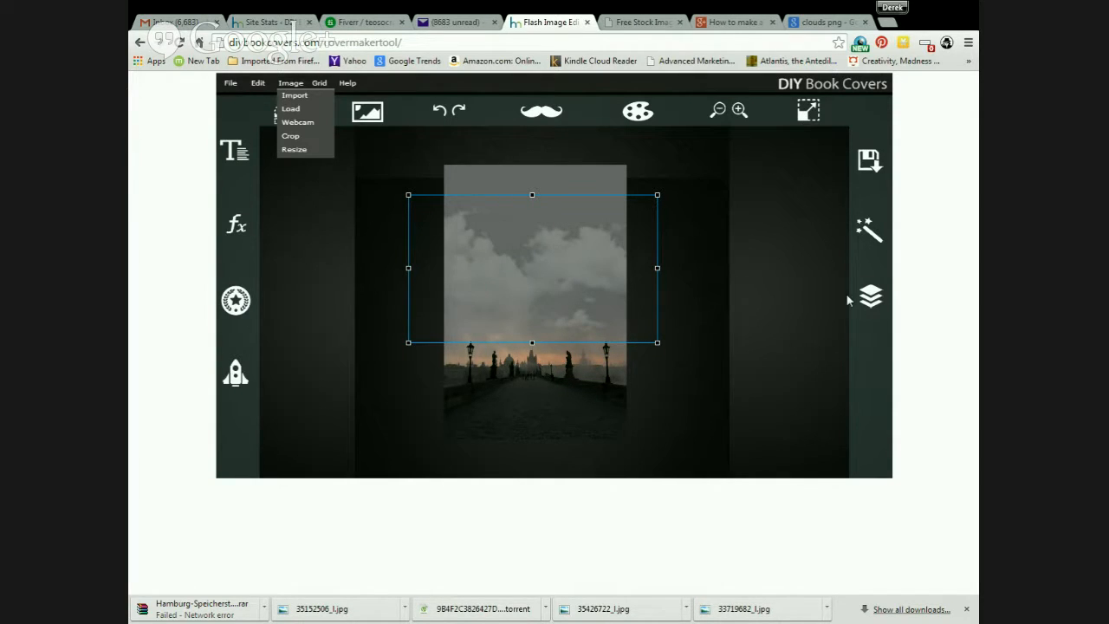
left_click(690, 268)
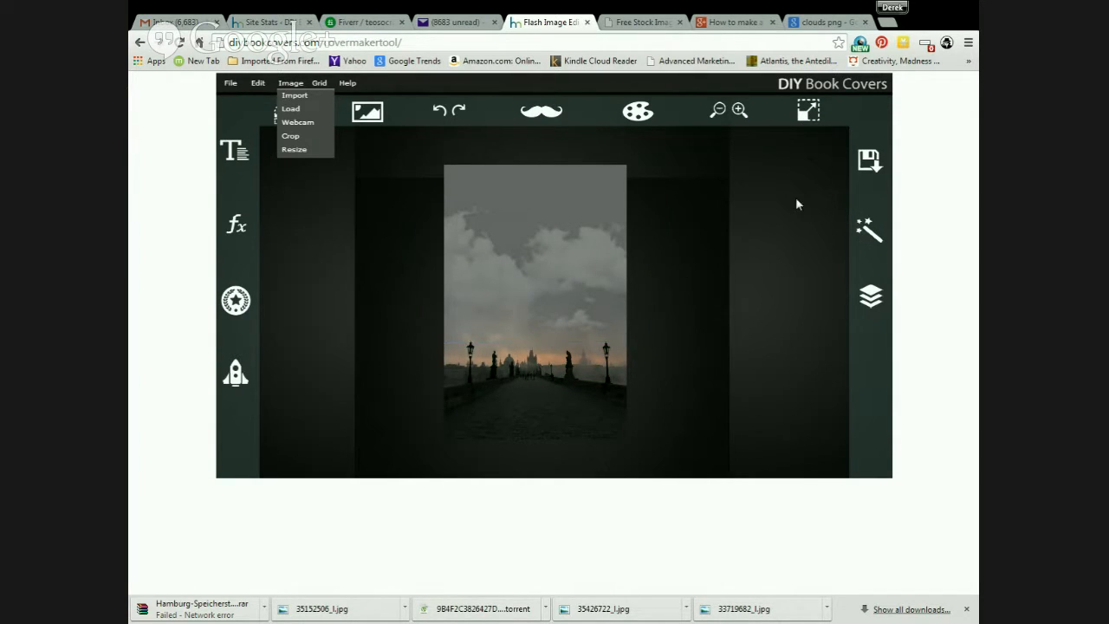
Step: Examine up close how the clouds blend into the sky and the bridge skyline
left_click(739, 111)
left_click(739, 111)
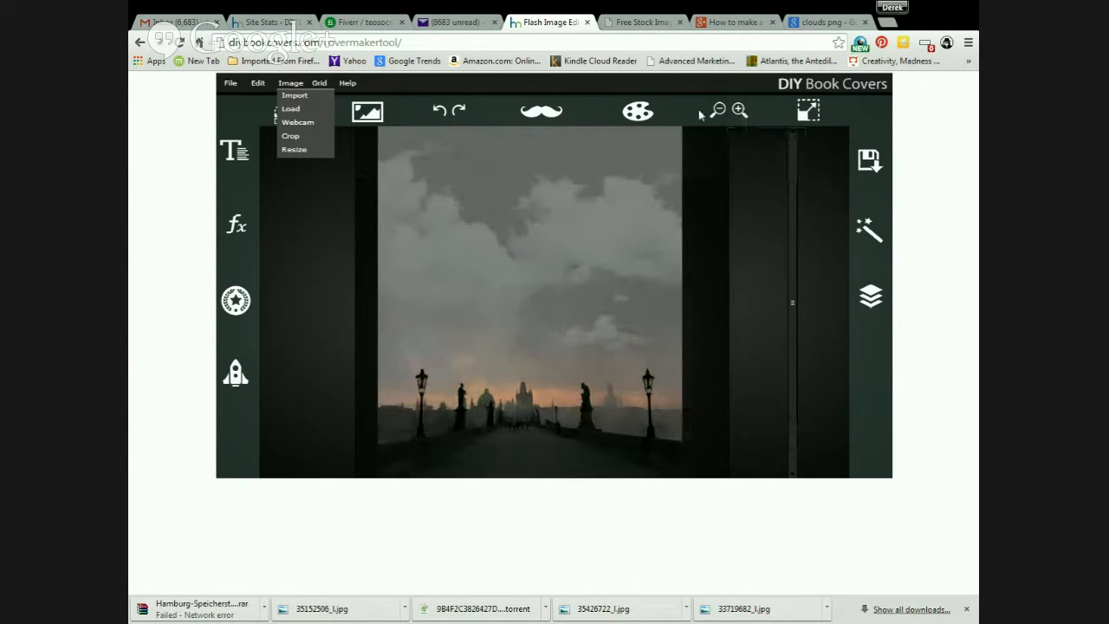
left_click(621, 169)
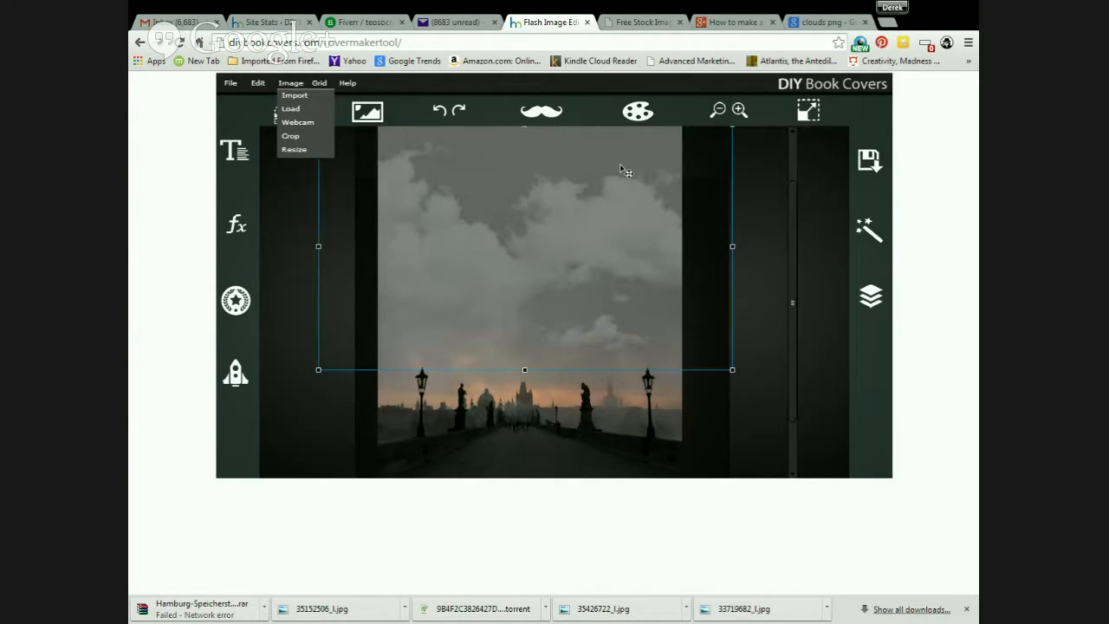
scroll(654, 214, "up", 3)
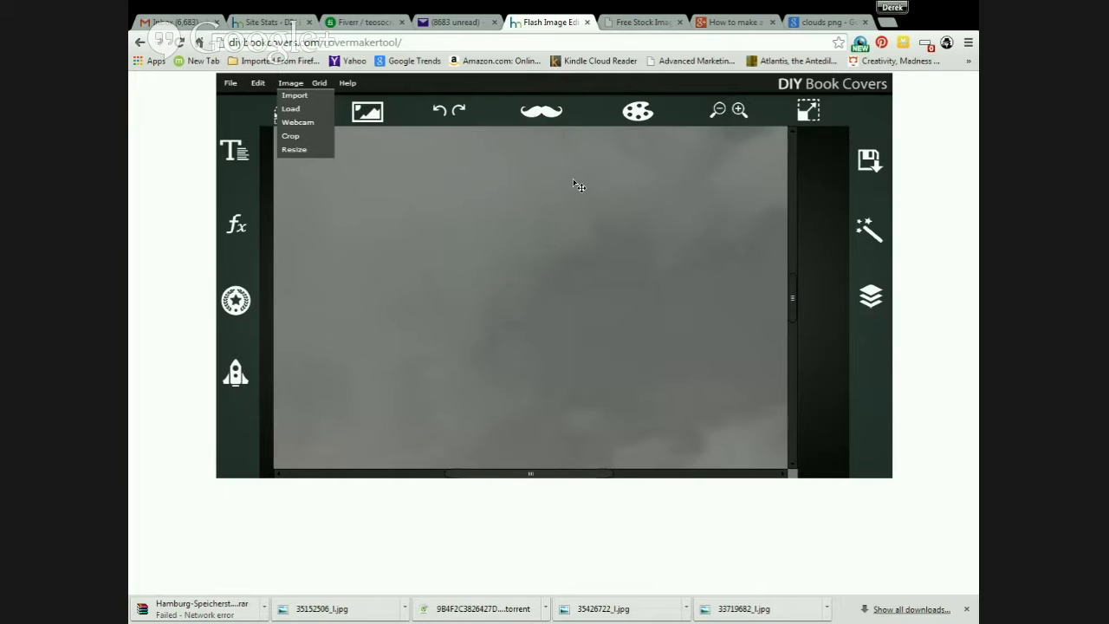
left_click(718, 110)
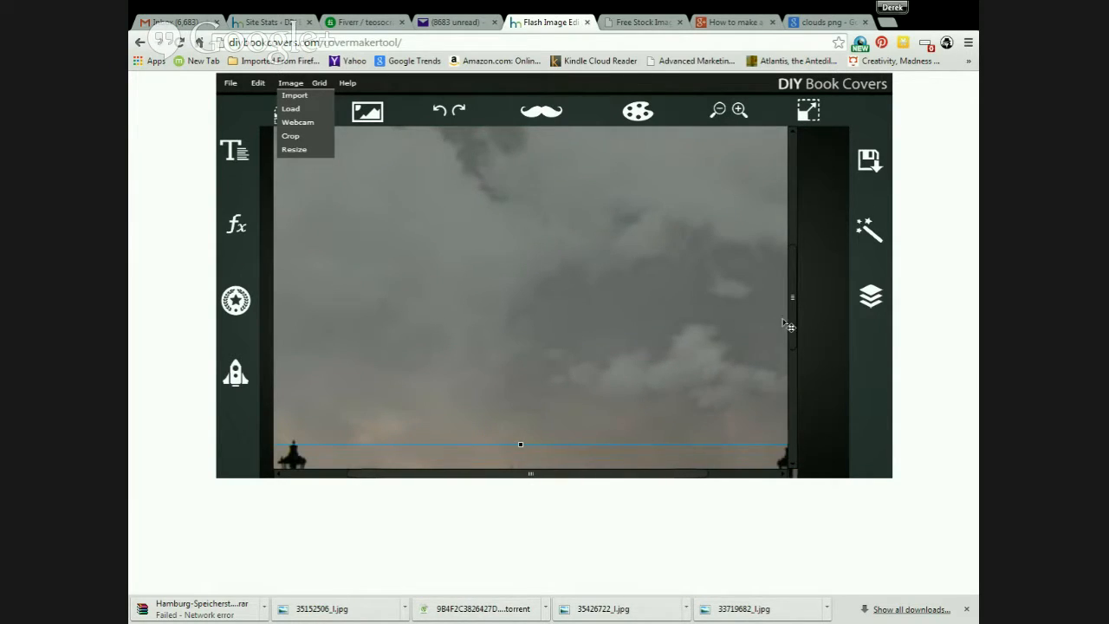
left_click_drag(792, 298, 759, 350)
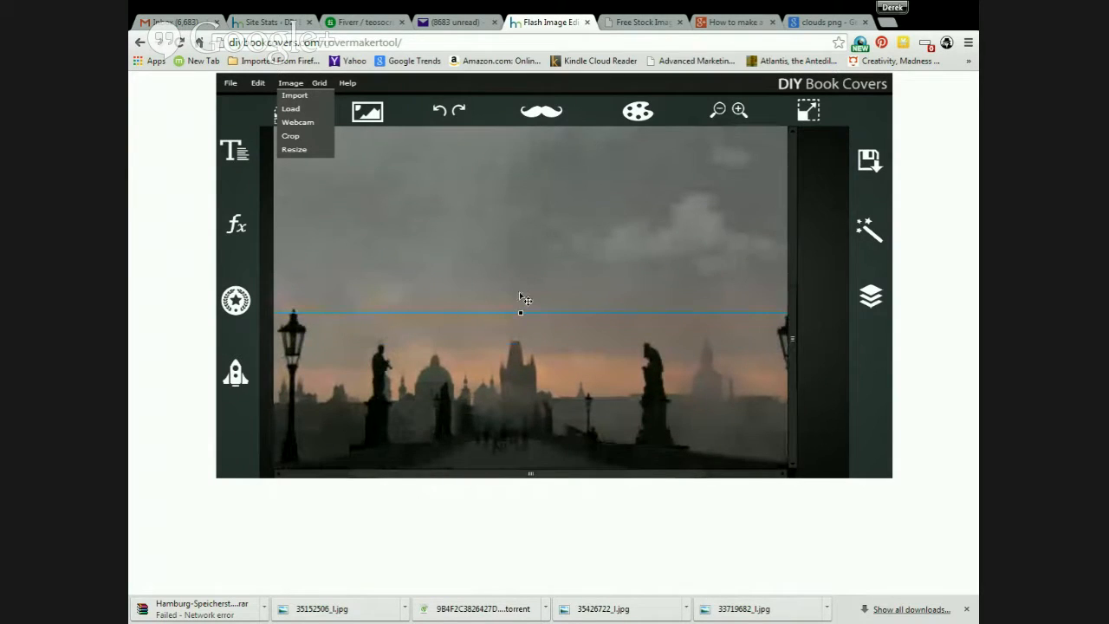
left_click_drag(522, 299, 539, 276)
left_click_drag(791, 331, 791, 293)
left_click(718, 112)
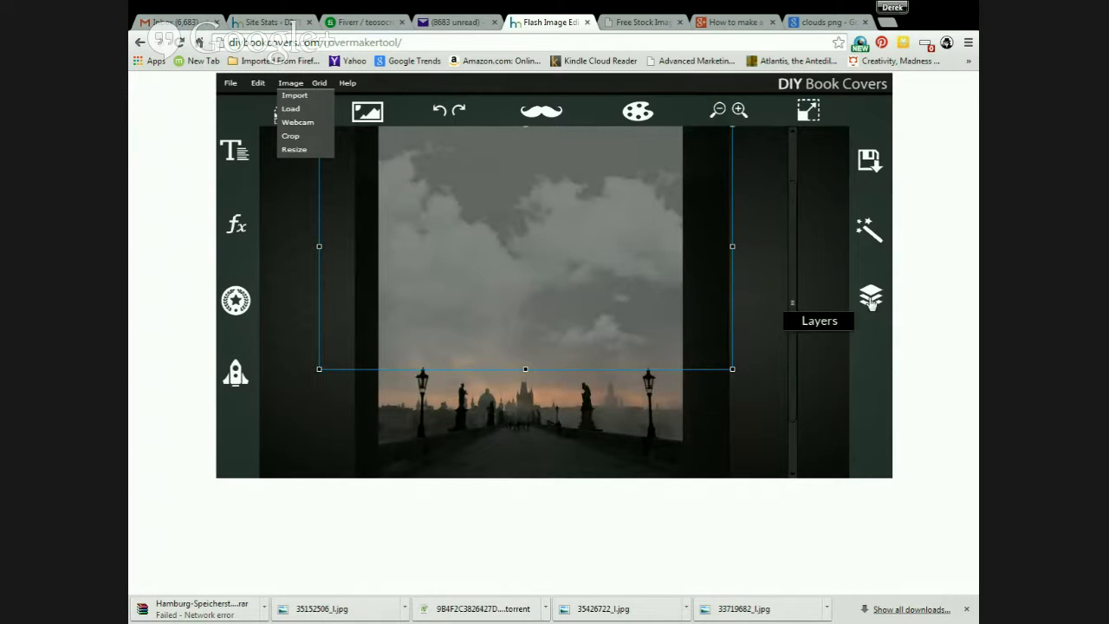
left_click(715, 112)
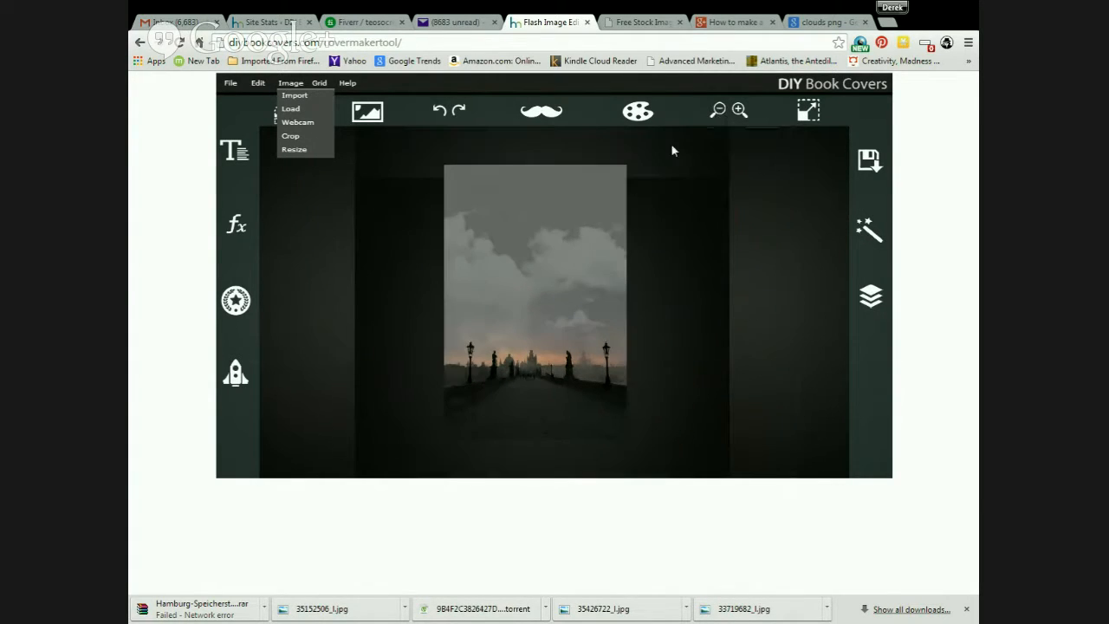
Step: Feather the edges of the grey sky rectangle by 32 and change the feather colour from white to grey
left_click_drag(574, 189, 585, 204)
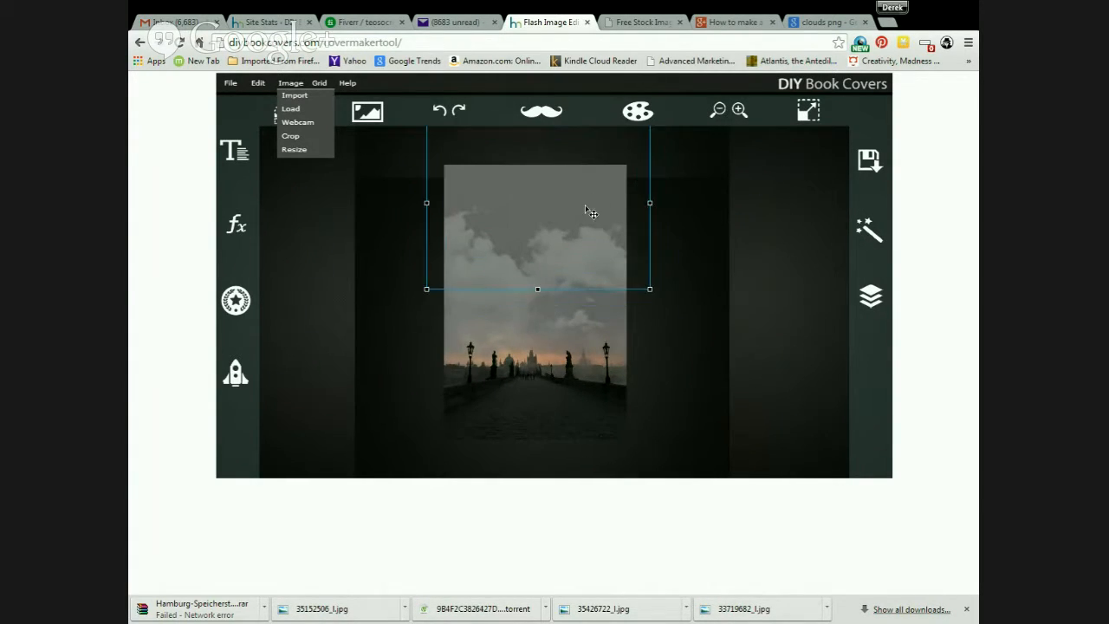
left_click(236, 225)
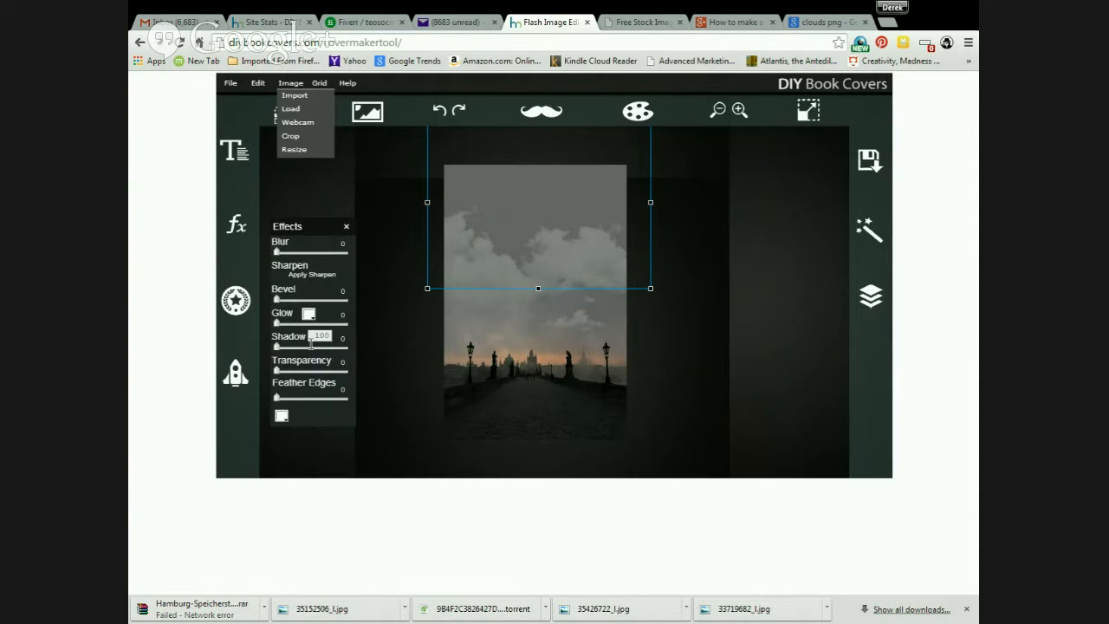
left_click_drag(277, 398, 290, 398)
left_click(282, 411)
left_click(234, 227)
left_click(282, 416)
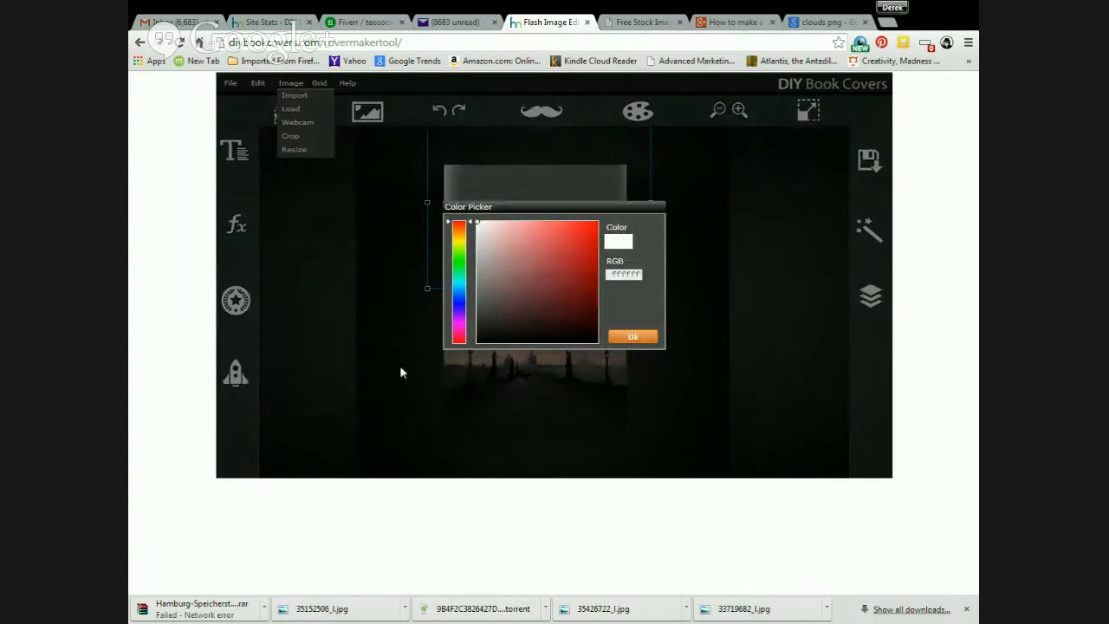
left_click(479, 273)
left_click(459, 295)
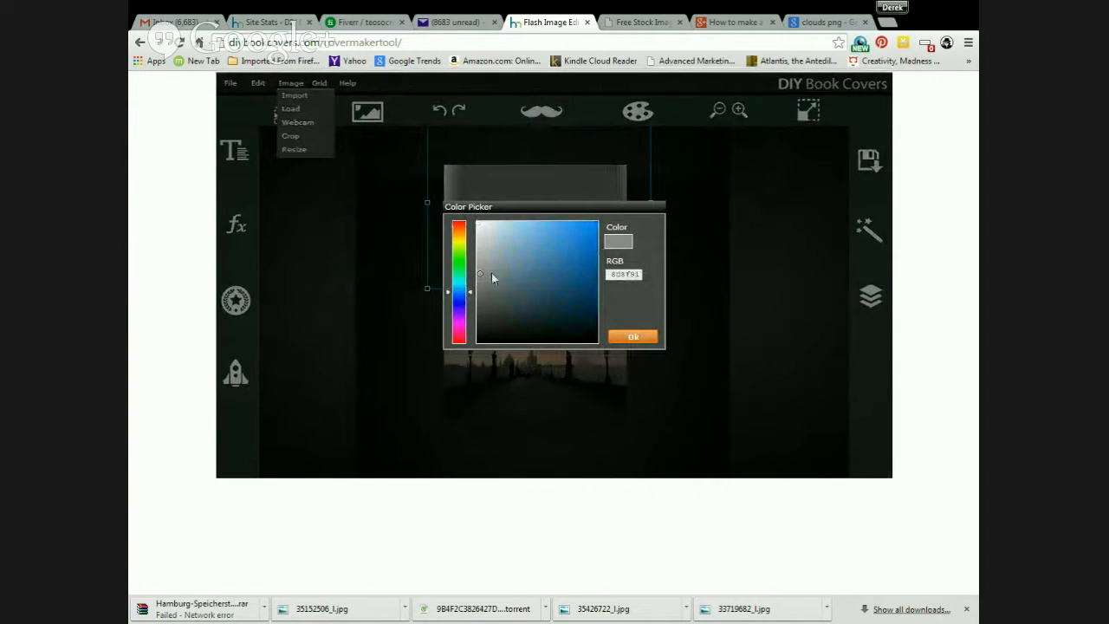
left_click(626, 337)
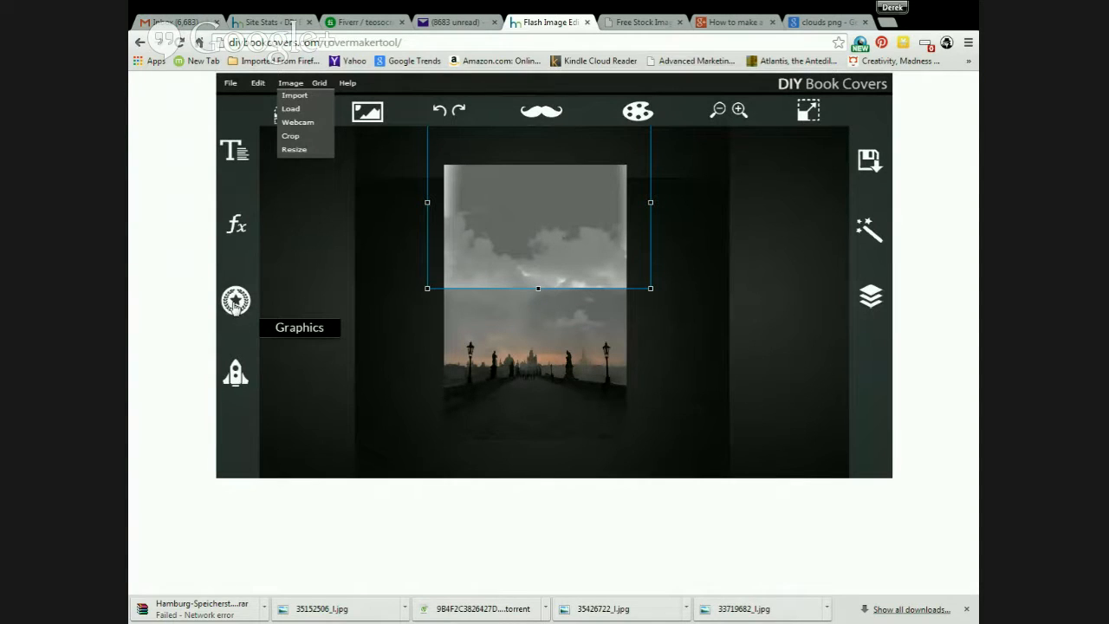
Step: Reset the grey rectangle's edge feathering to 0 and reapply it at 43 with the grey feather colour
left_click(238, 238)
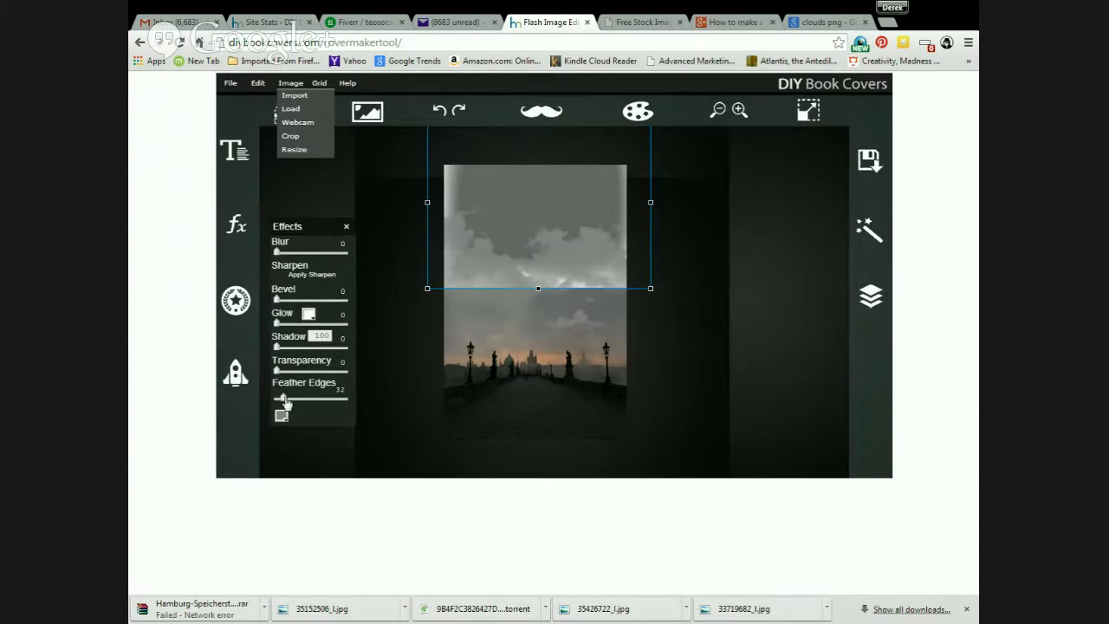
left_click_drag(285, 403, 253, 383)
left_click(440, 111)
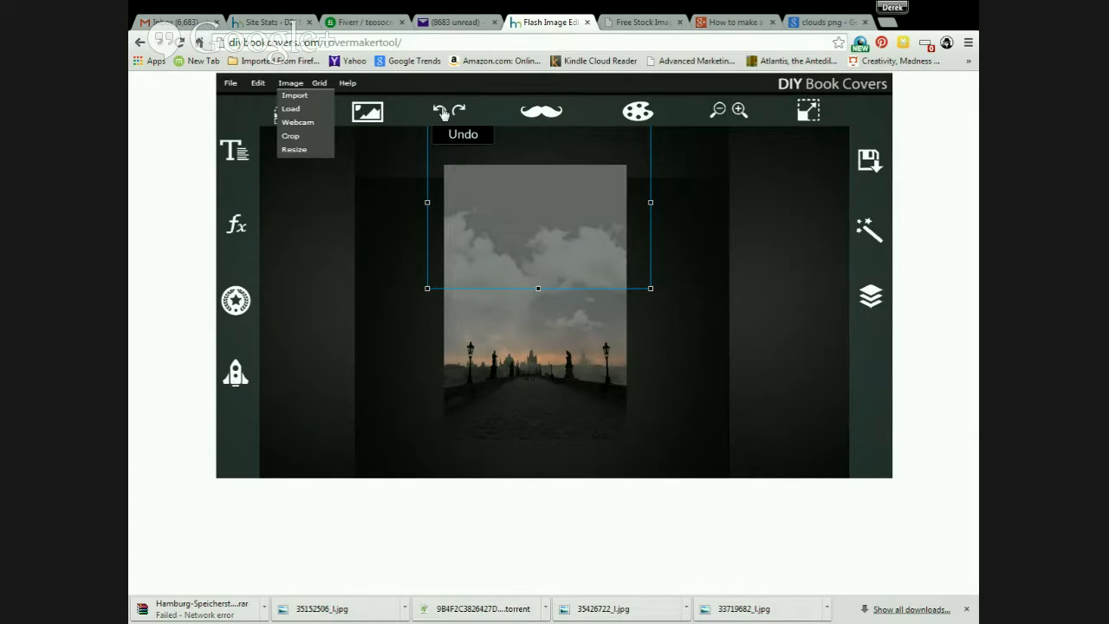
left_click(238, 227)
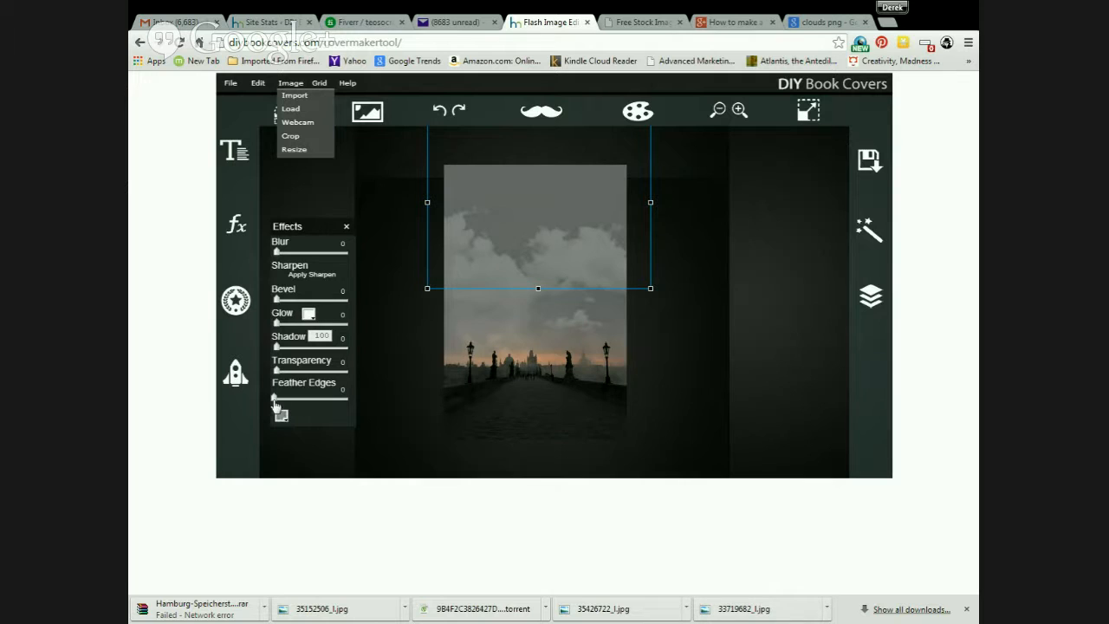
left_click_drag(274, 400, 288, 400)
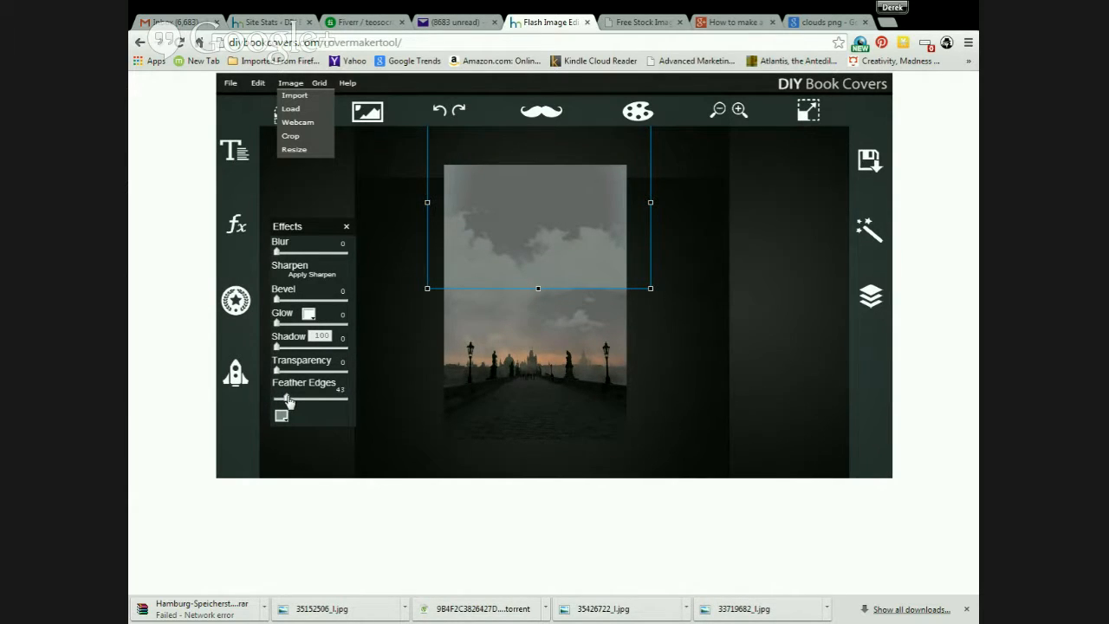
left_click(347, 227)
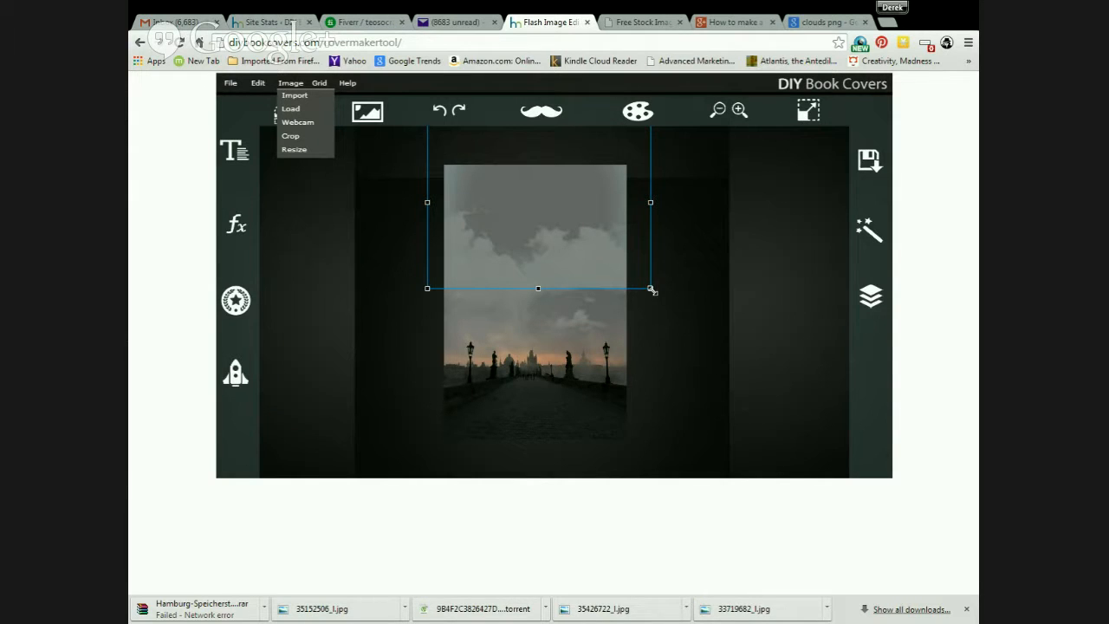
Step: Enlarge the feathered grey rectangle beyond both sides of the cover and adjust its position over the upper sky
left_click_drag(652, 290, 672, 299)
left_click_drag(609, 279, 588, 287)
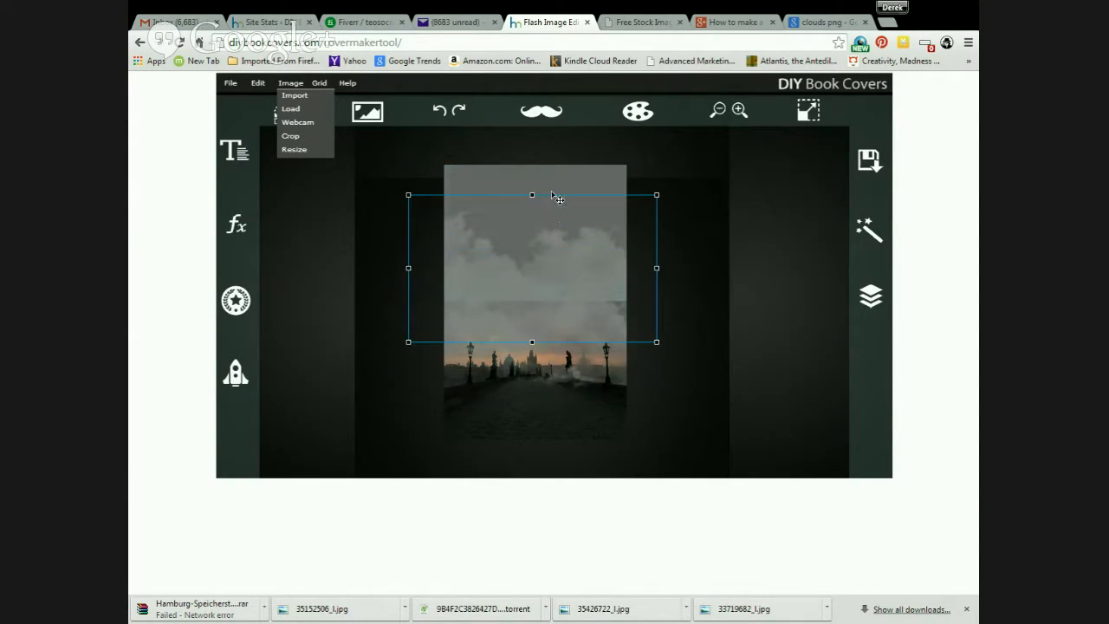
mouse_move(555, 198)
left_mouse_down()
mouse_move(566, 188)
mouse_move(587, 217)
mouse_move(567, 178)
mouse_move(564, 129)
mouse_move(557, 184)
left_mouse_up()
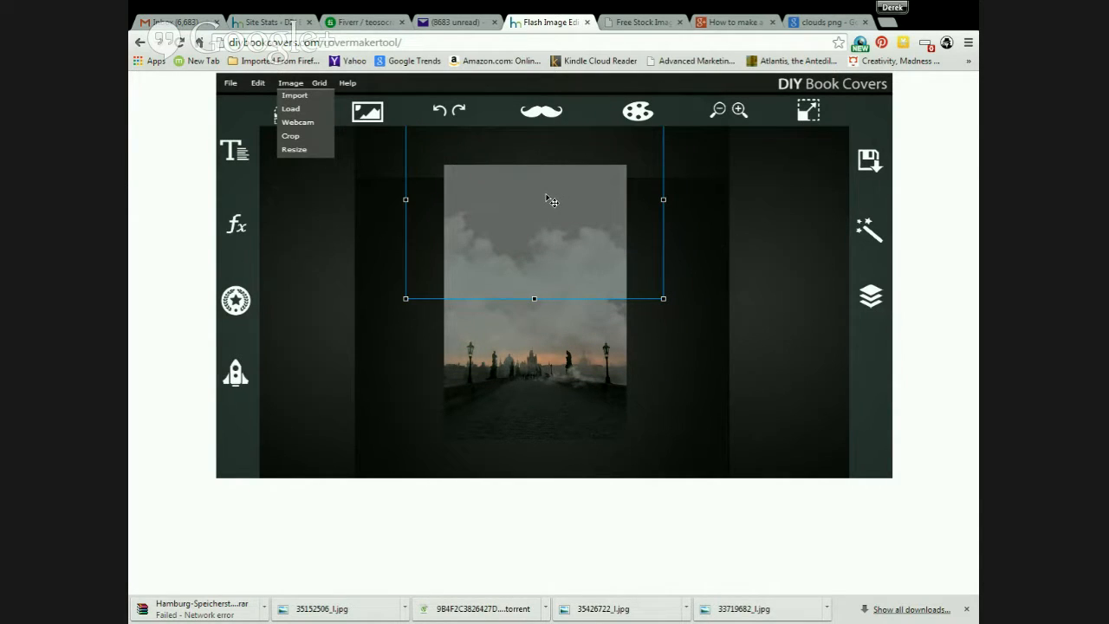
Step: Send the grey rectangle back in the layer stack so it sits behind the STARRY title but in front of the bridge photo
left_click(870, 296)
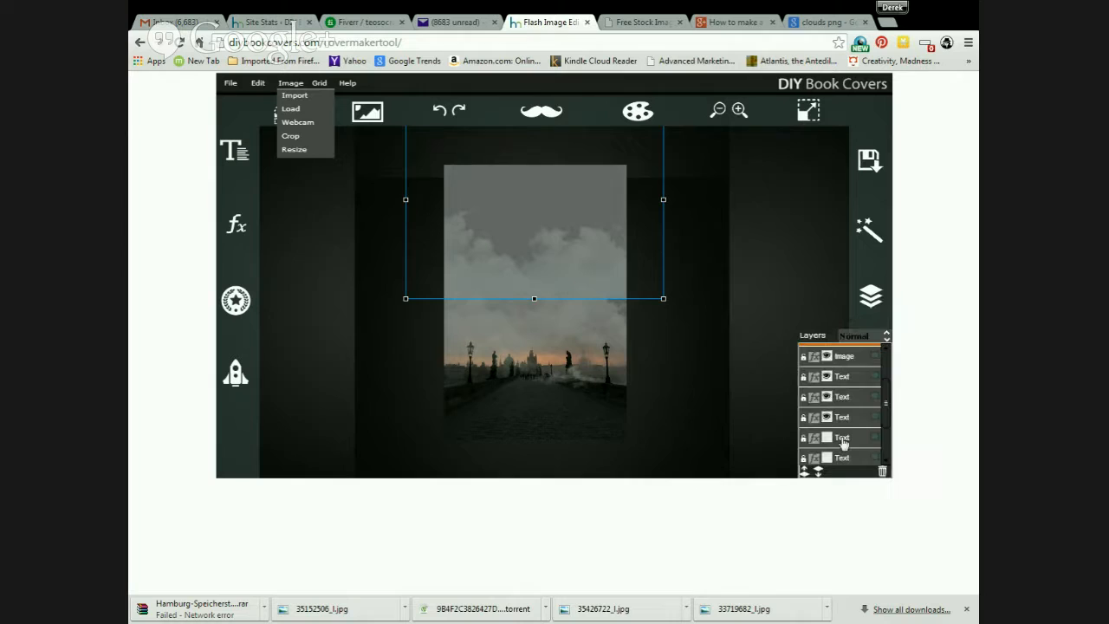
left_click(820, 475)
left_click(821, 475)
left_click(820, 474)
left_click(820, 475)
left_click(820, 475)
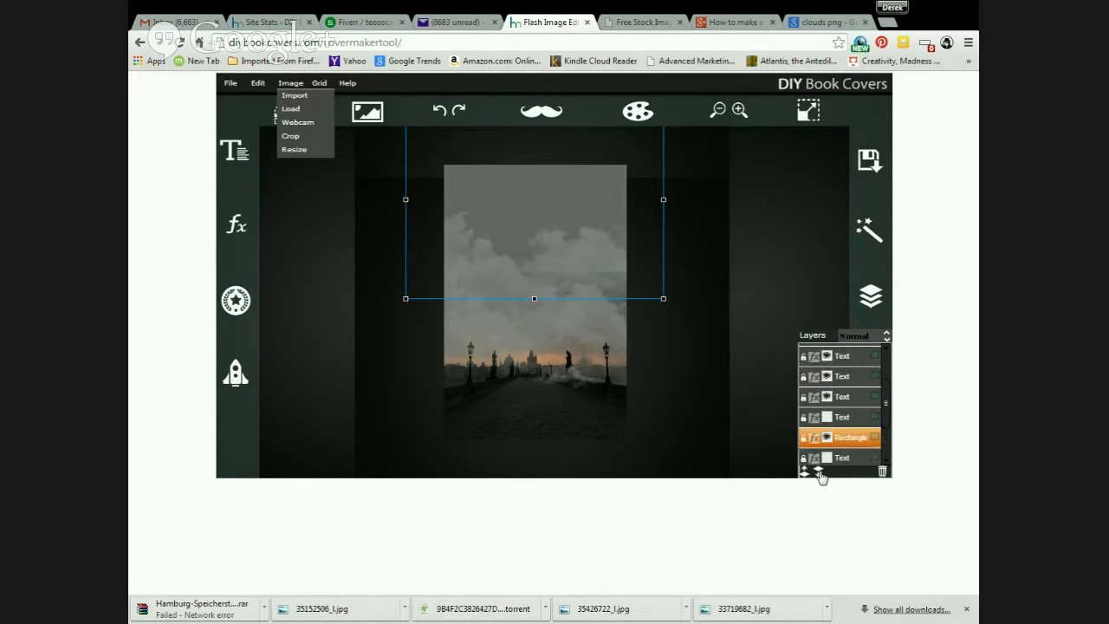
left_click(821, 475)
left_click(819, 475)
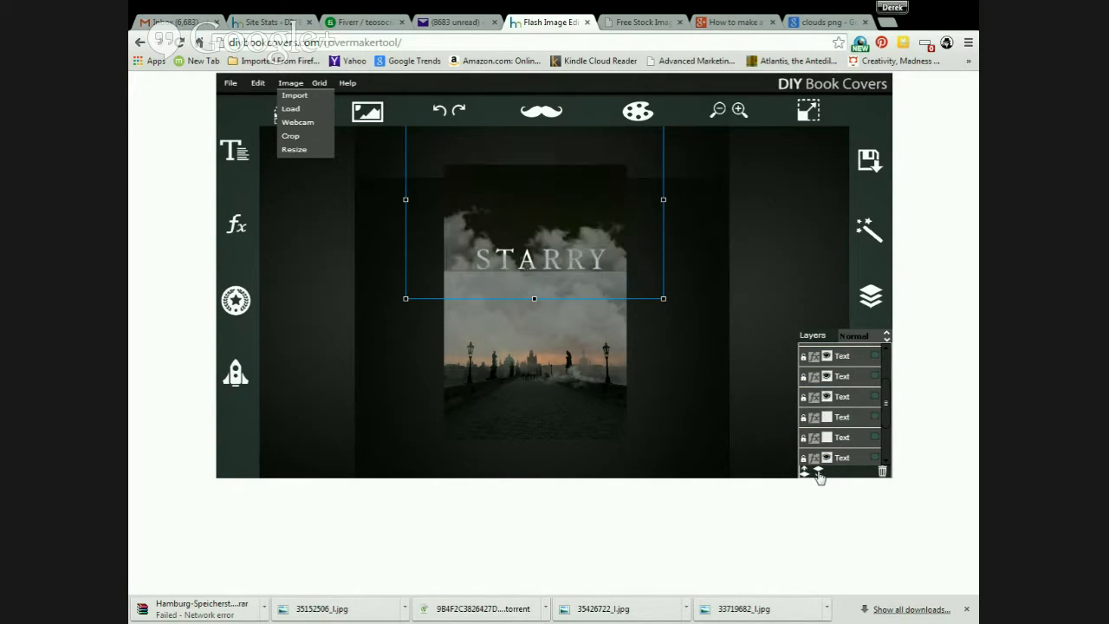
left_click(805, 471)
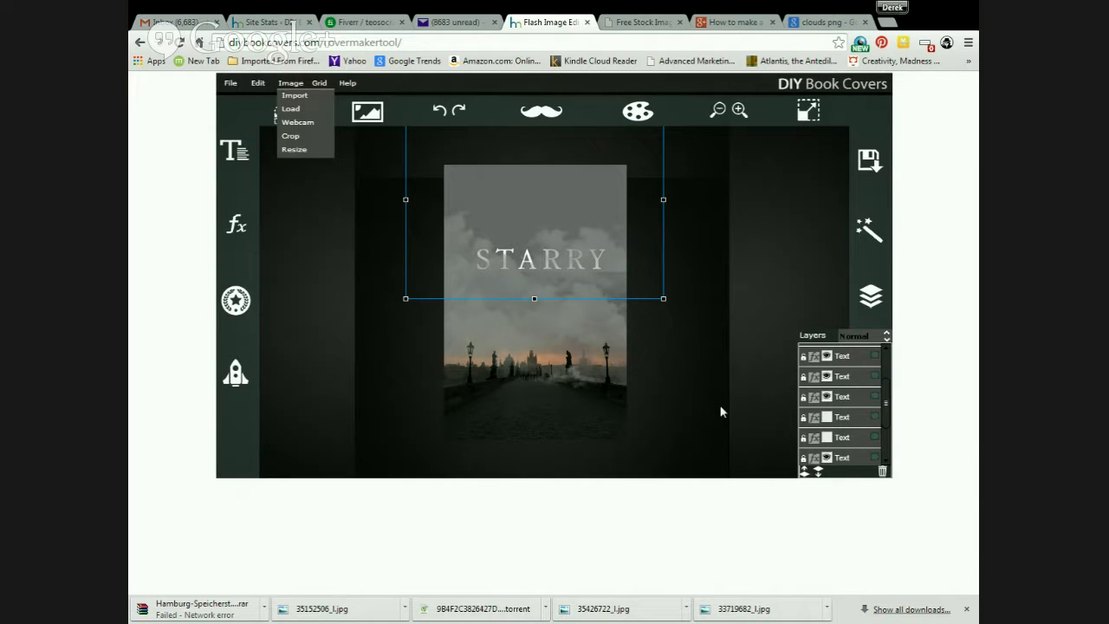
Step: Move the grey rectangle down until its lower edge meets the skyline, and delete the extra cloud image over the bridge
left_click_drag(624, 200, 585, 232)
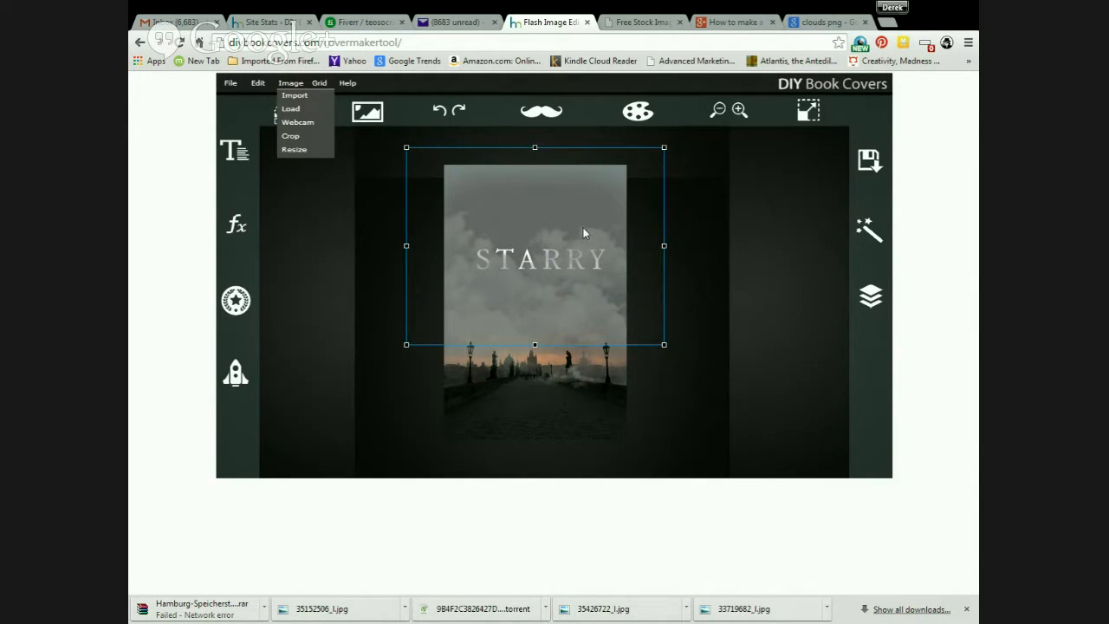
left_click(680, 248)
mouse_move(588, 295)
left_mouse_down()
mouse_move(578, 320)
mouse_move(591, 278)
left_mouse_up()
key("Delete")
left_click(599, 283)
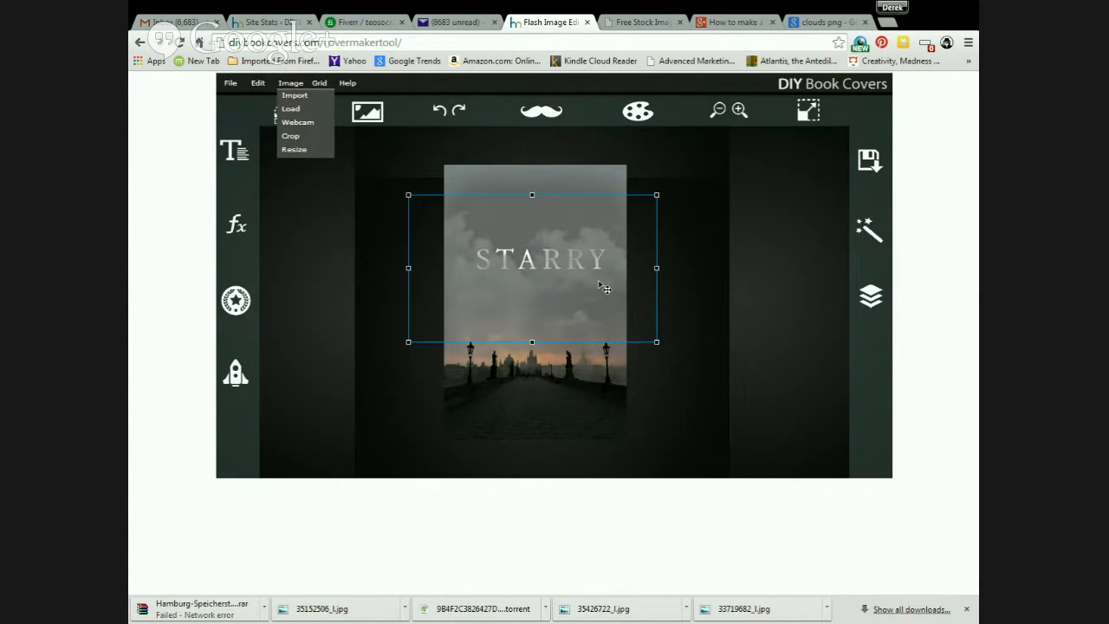
left_click(683, 276)
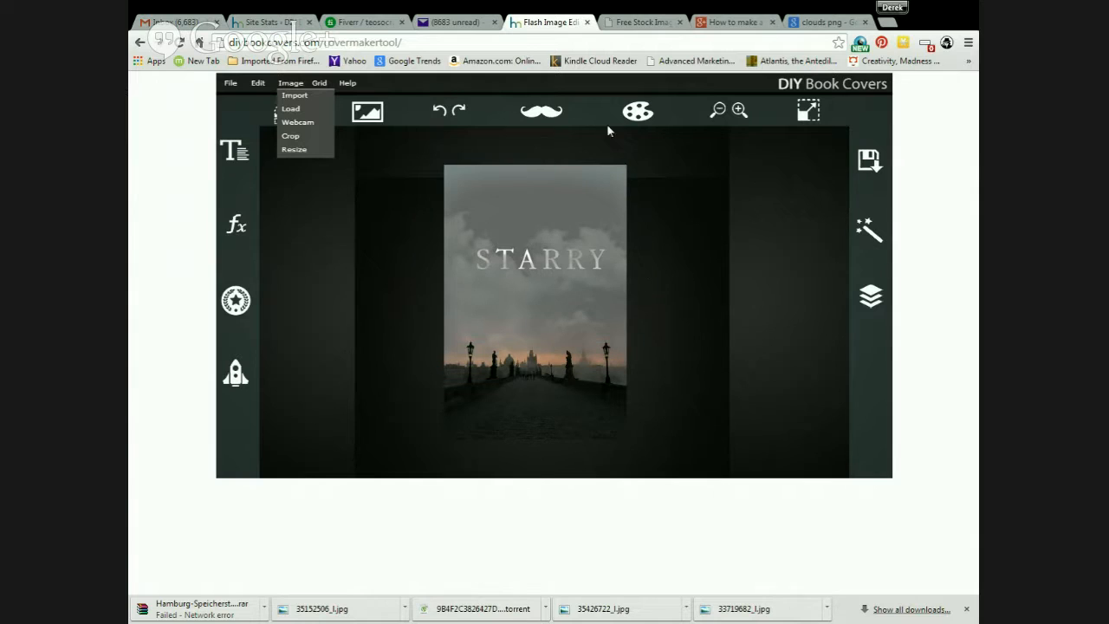
Step: Duplicate the remaining cloud image in place over the sky to strengthen the clouds
left_click(739, 110)
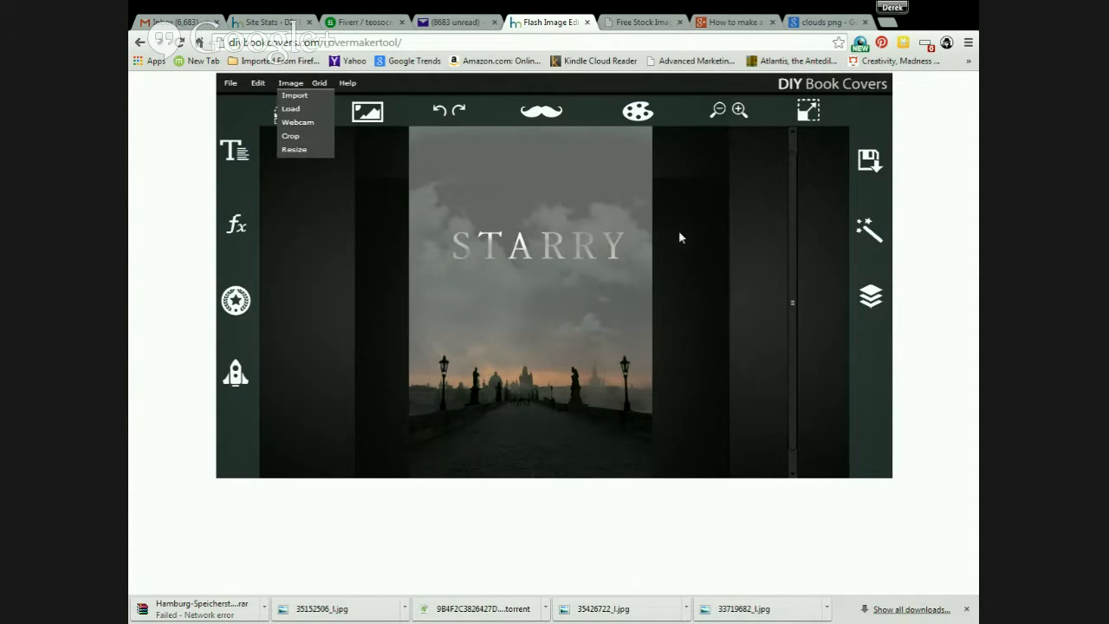
left_click(629, 262)
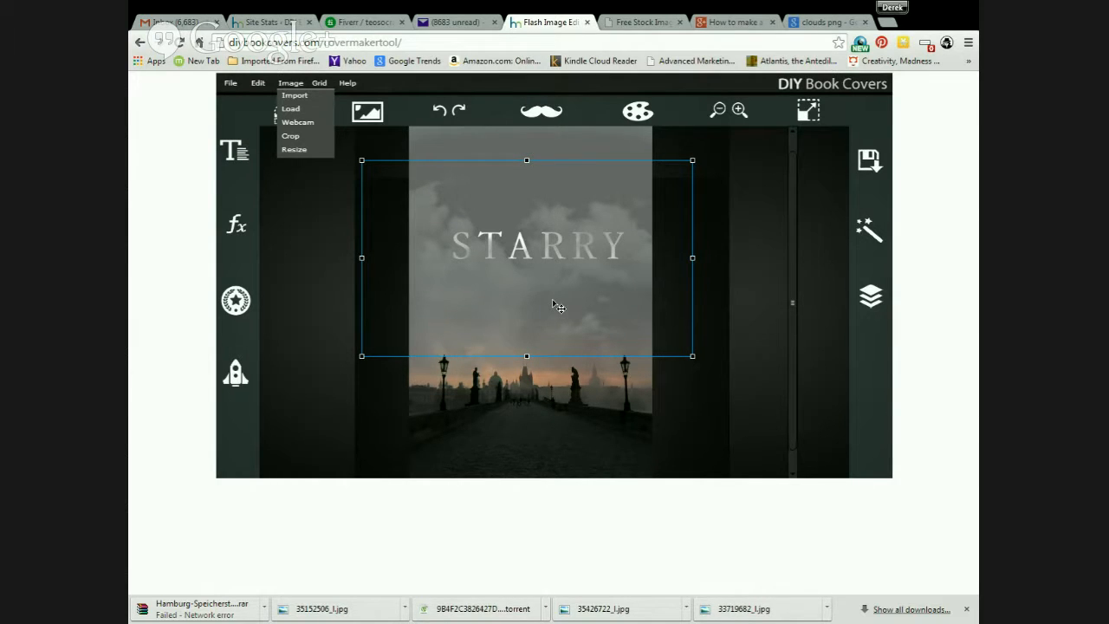
key("ctrl+v")
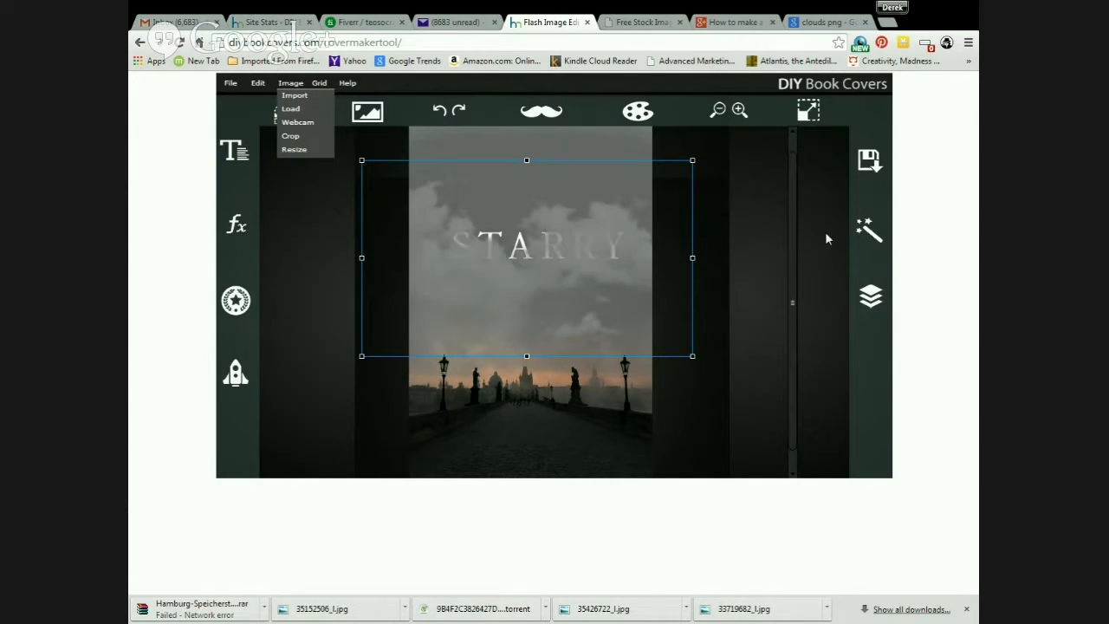
left_click(706, 280)
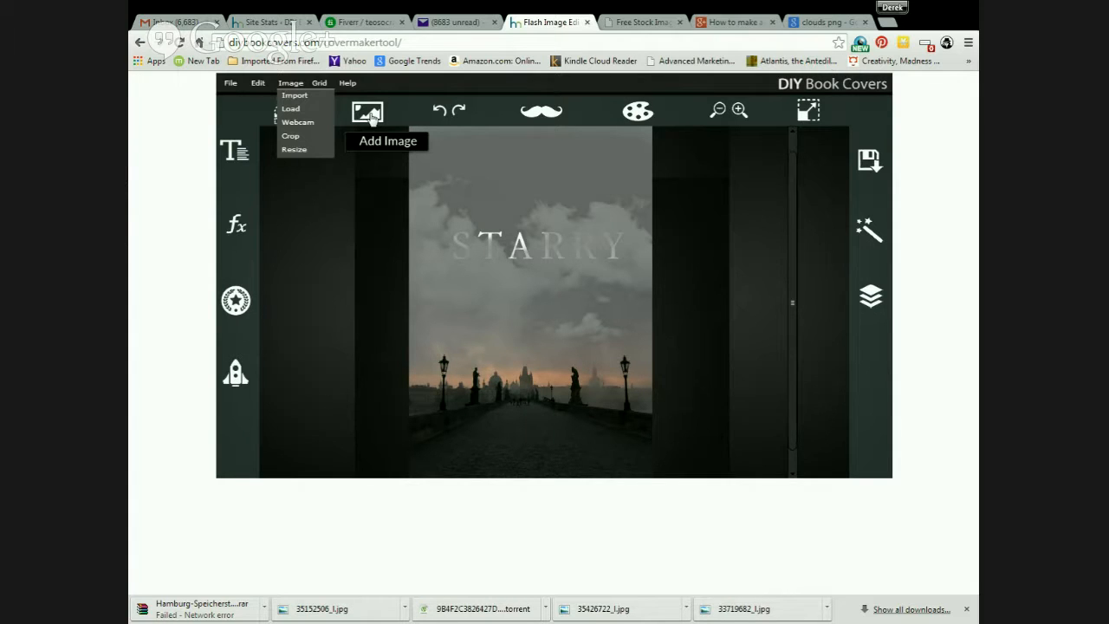
Step: Import the photo of the man walking on the beach and set its blend mode to Multiply
left_click(370, 117)
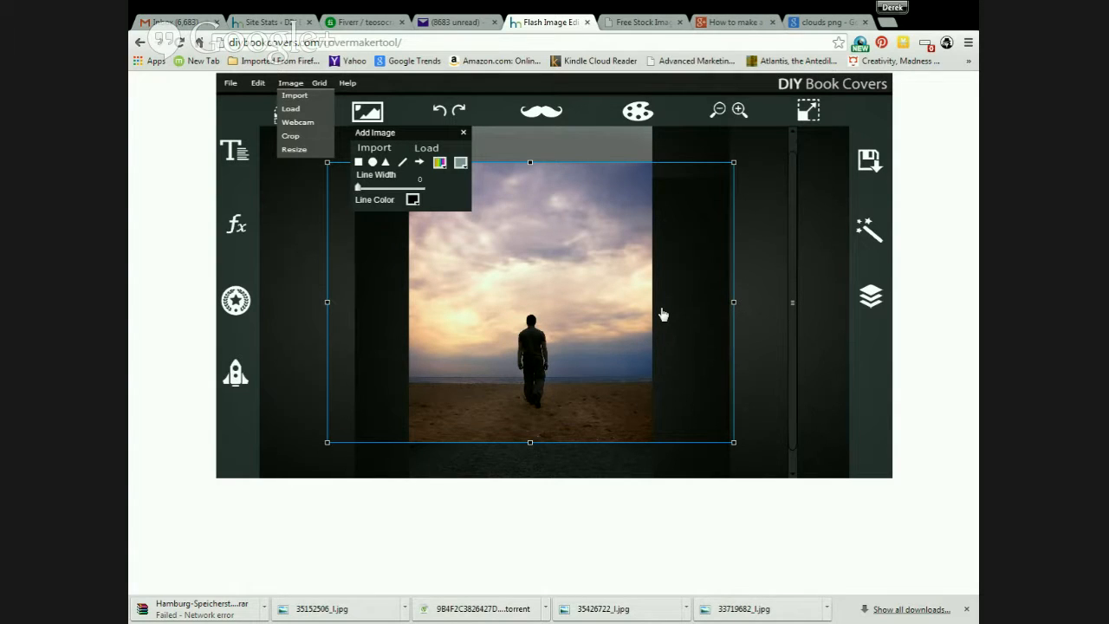
left_click(871, 296)
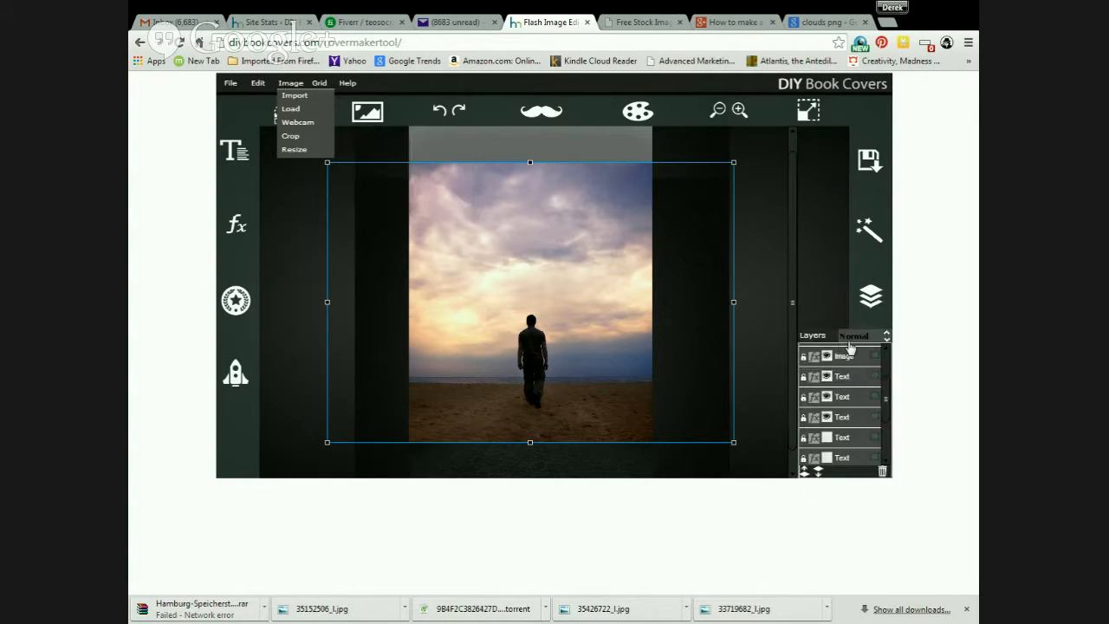
left_click(854, 337)
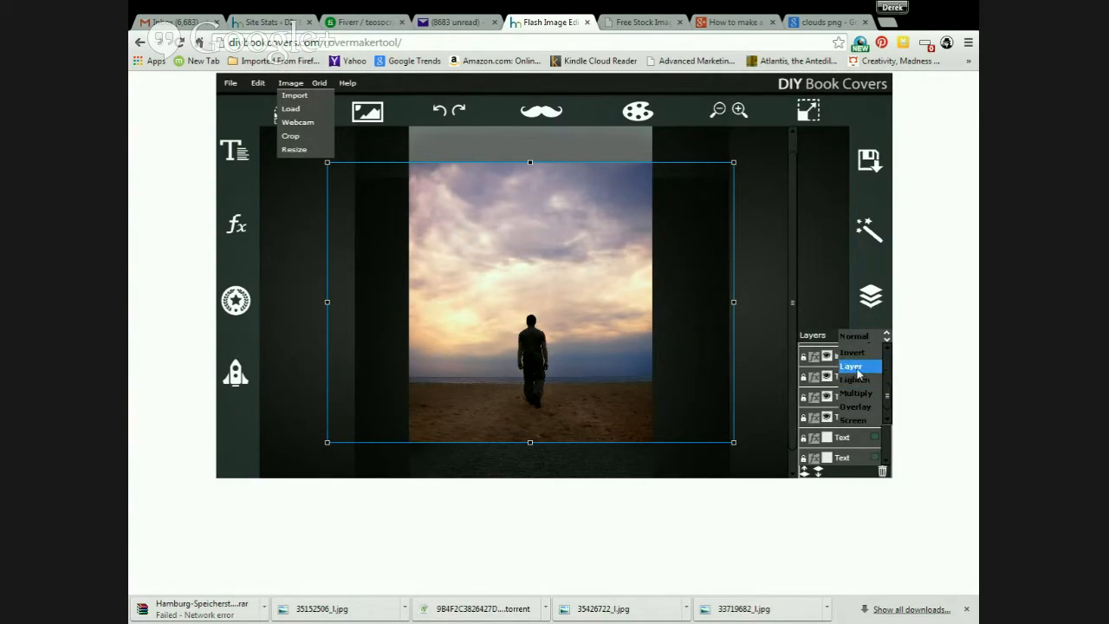
left_click(856, 392)
Step: Enlarge and position the man photo so it spans the whole cover with the figure centred on the bridge
left_click_drag(546, 366, 544, 403)
left_click_drag(731, 206, 773, 169)
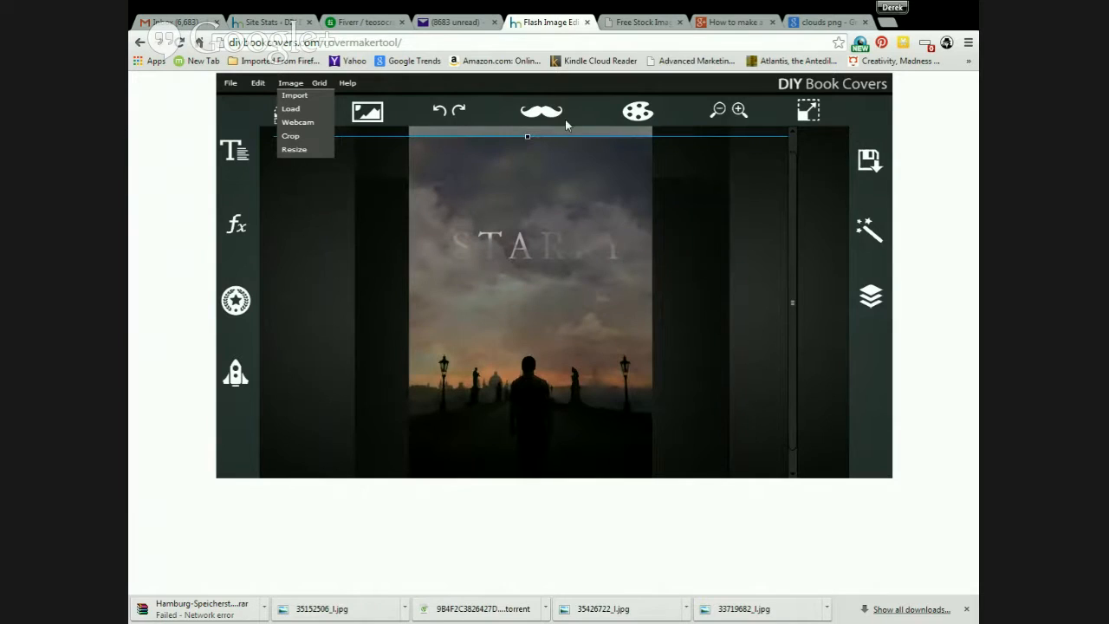
left_click(720, 112)
left_click(721, 113)
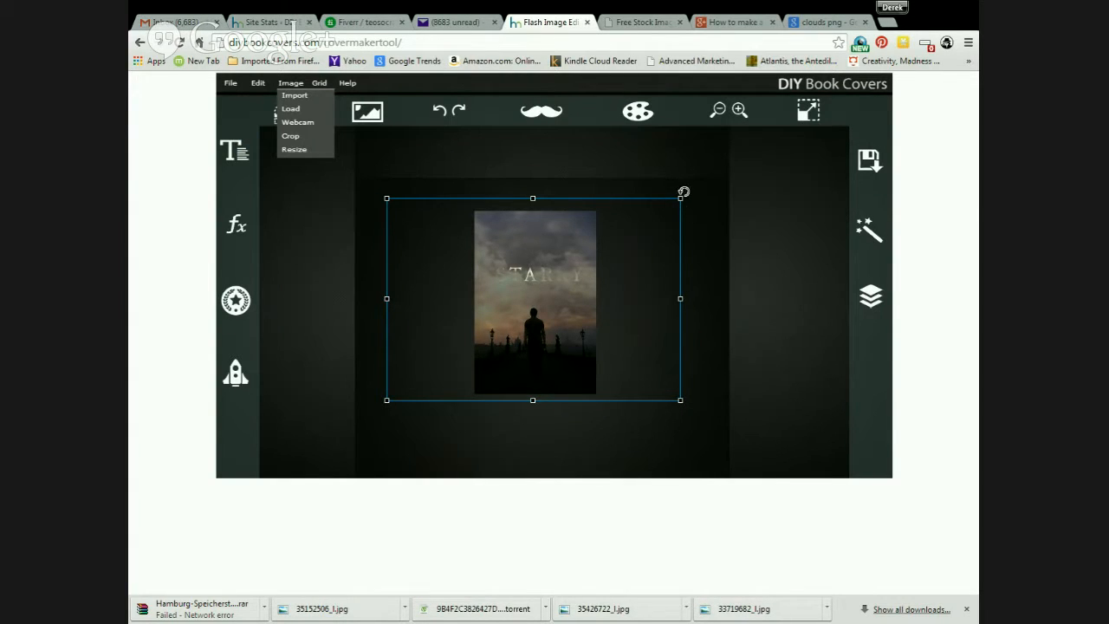
left_click_drag(679, 200, 674, 205)
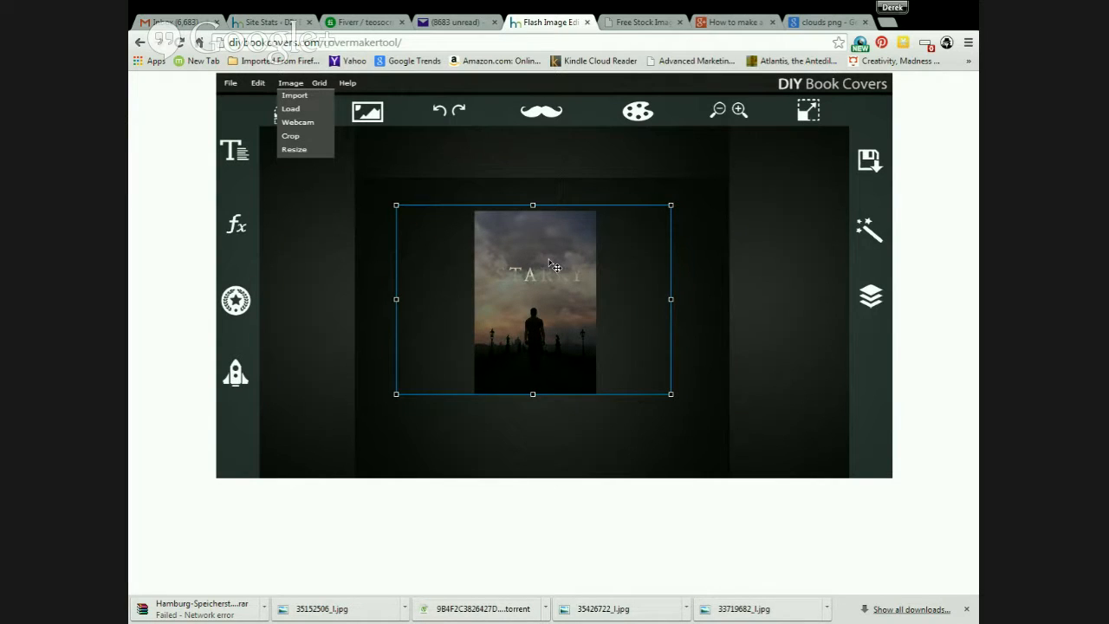
left_click(698, 314)
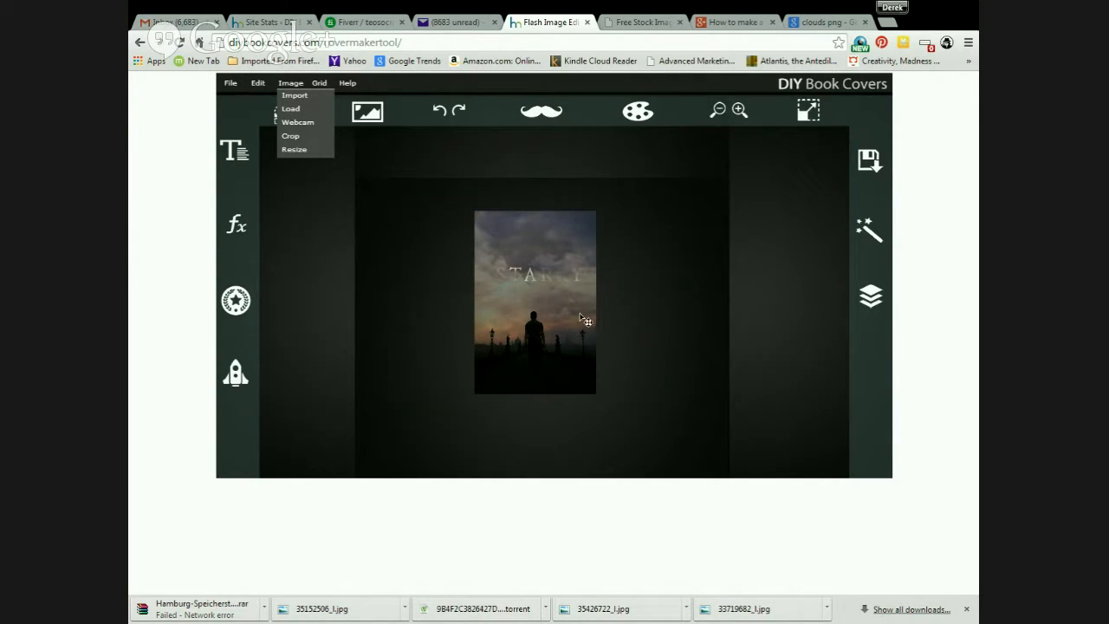
left_click(740, 111)
left_click(739, 111)
left_click(717, 110)
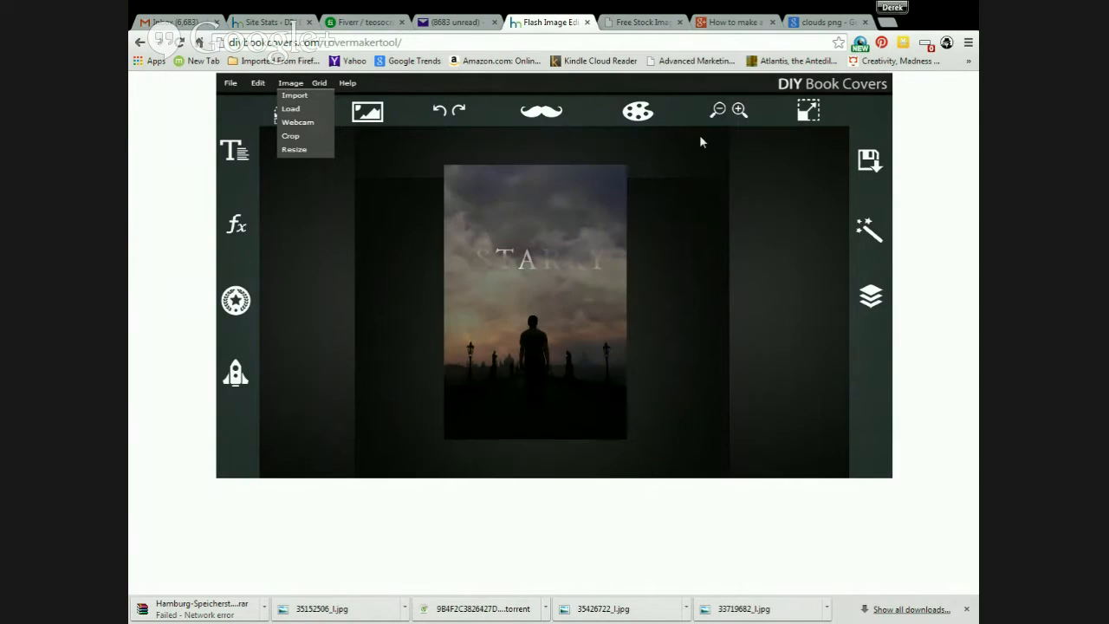
Step: Duplicate the man photo in place and set the copy's blend mode to Screen
left_click(590, 219)
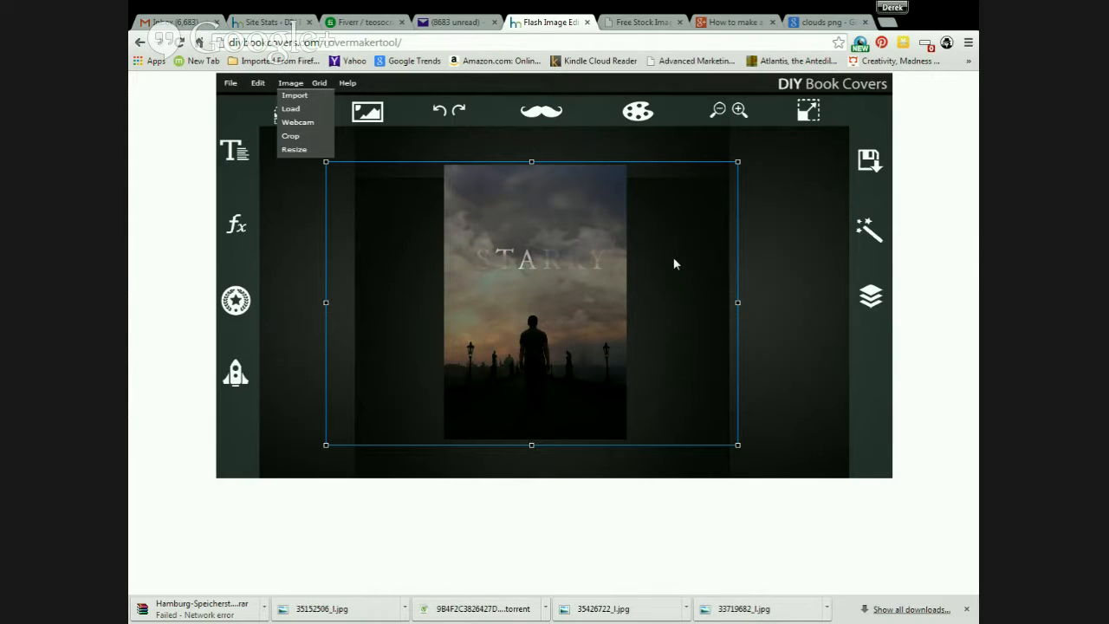
key("Delete")
left_click(596, 251)
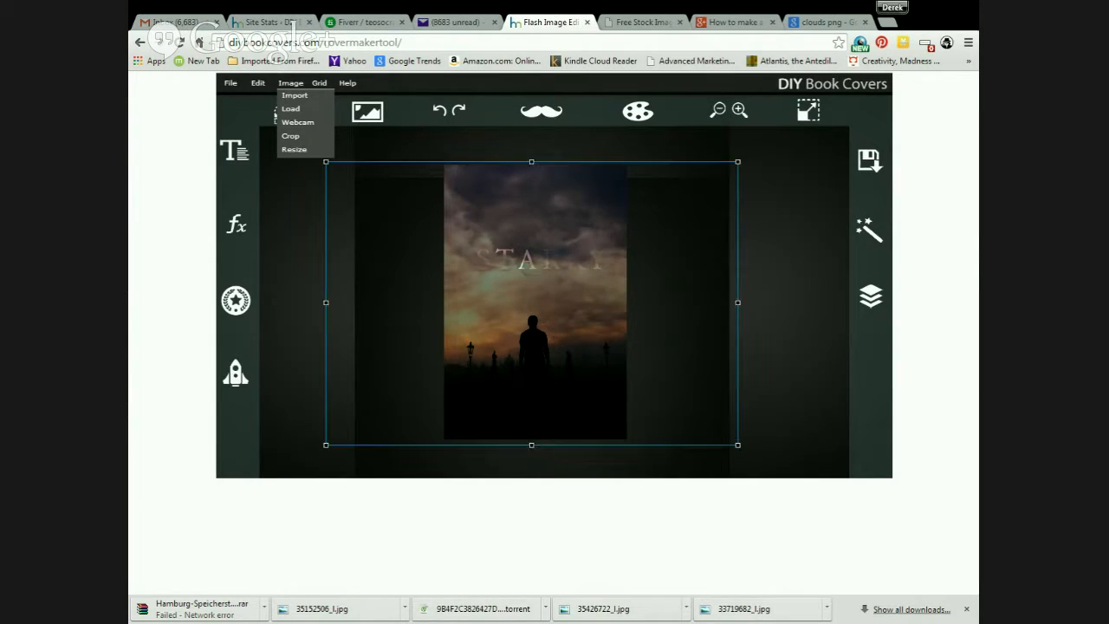
left_click(870, 296)
left_click(856, 336)
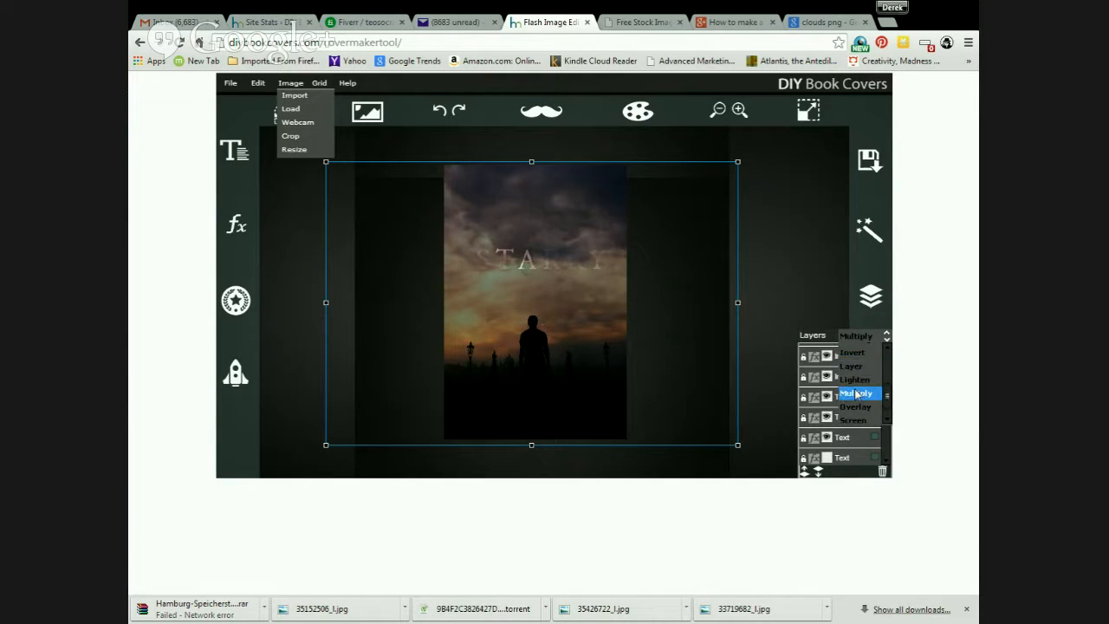
left_click(858, 420)
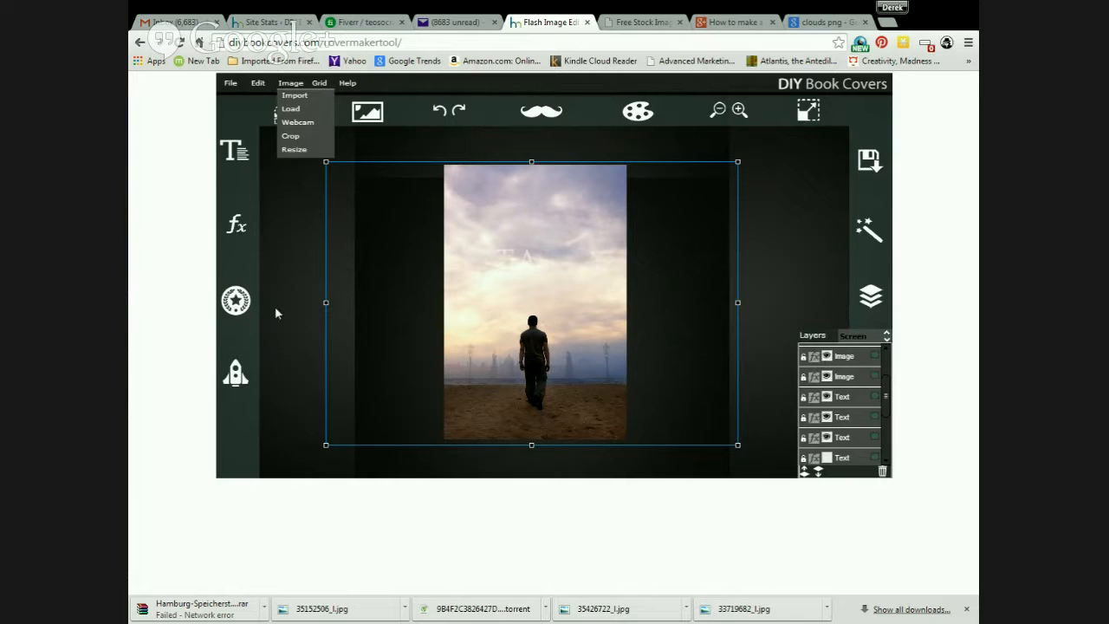
Step: Reset the Screen-blended copy's grey edge feathering to 0, change the feather colour to black and feather the edges again
left_click(237, 230)
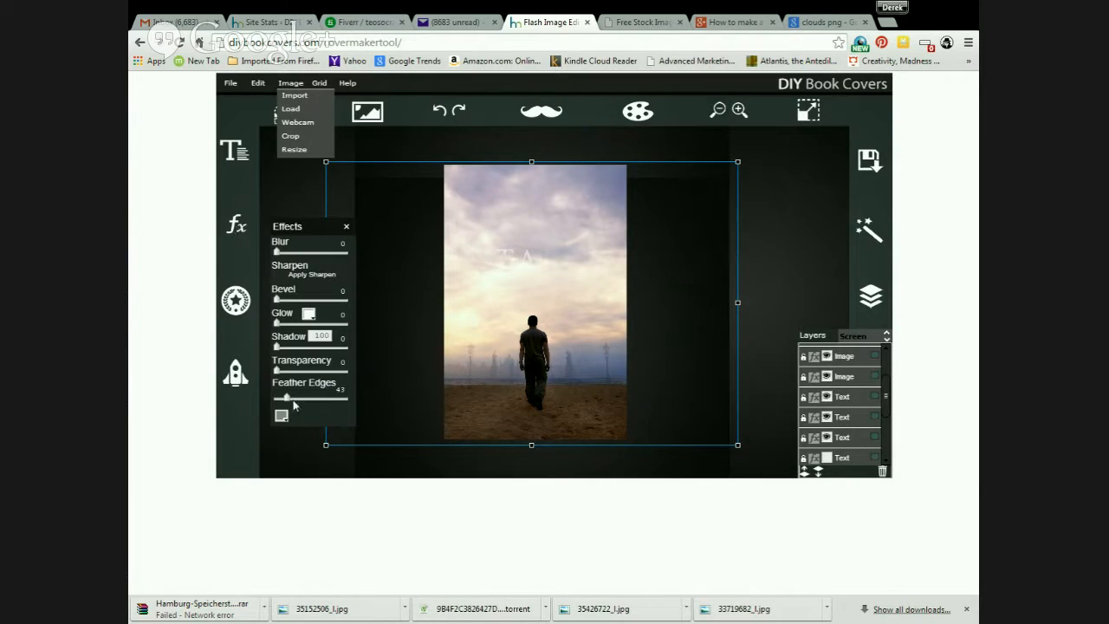
left_click_drag(288, 401, 330, 400)
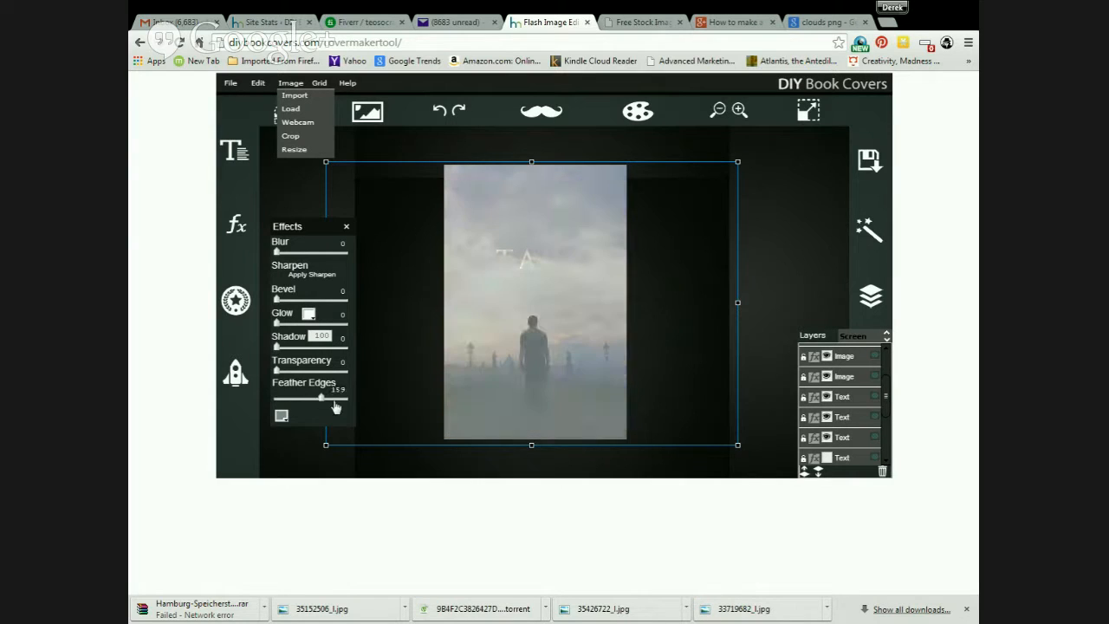
left_click_drag(257, 400, 254, 400)
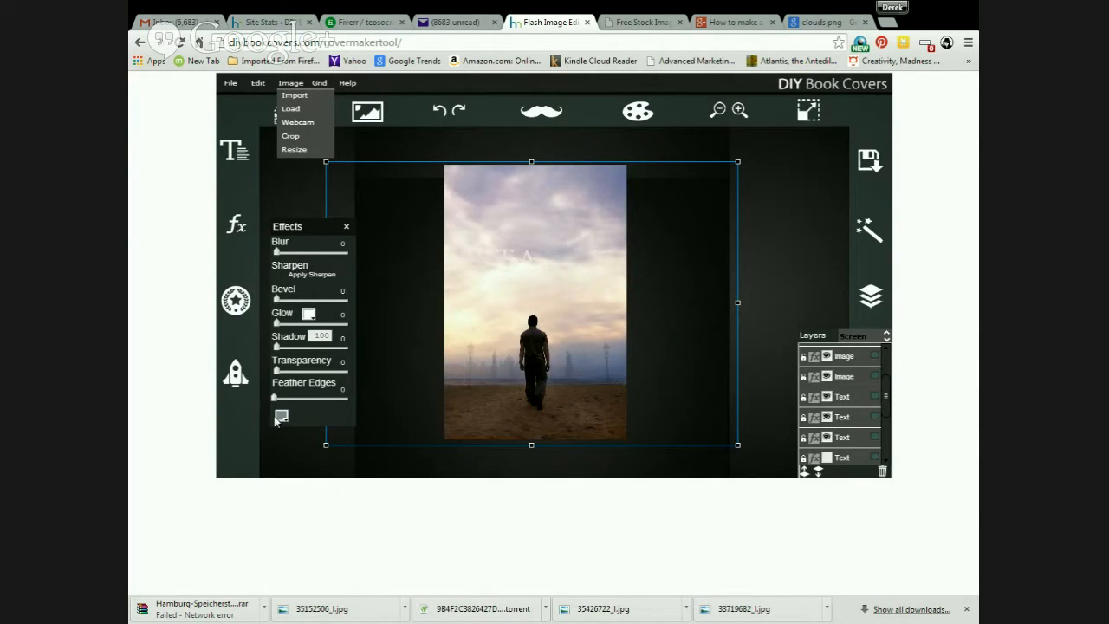
left_click(280, 417)
left_click(508, 333)
left_click(633, 336)
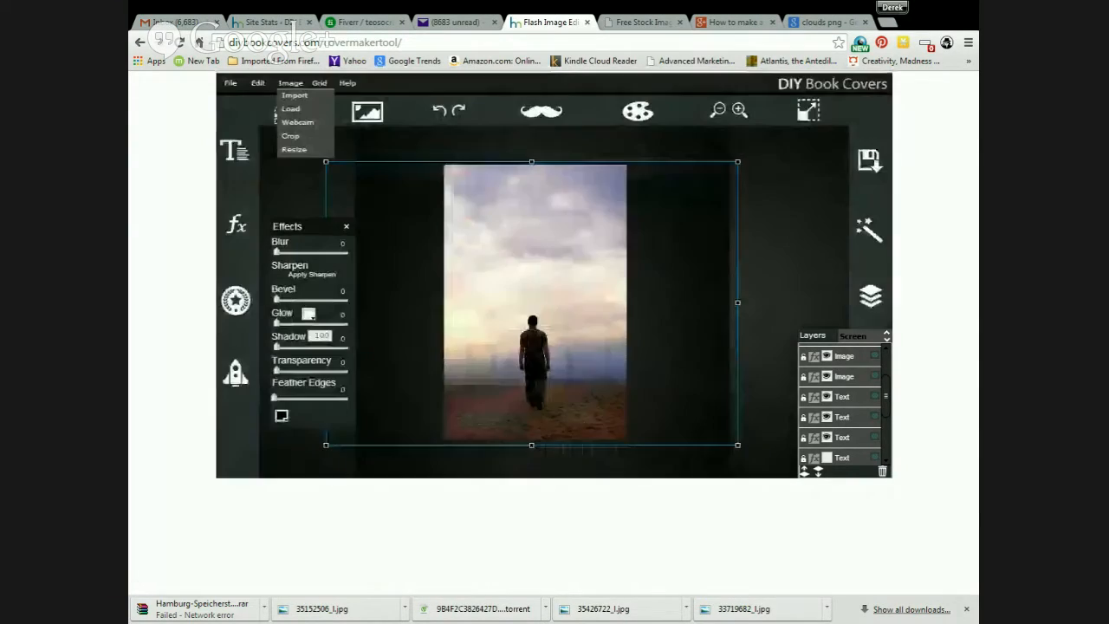
left_click_drag(275, 400, 305, 396)
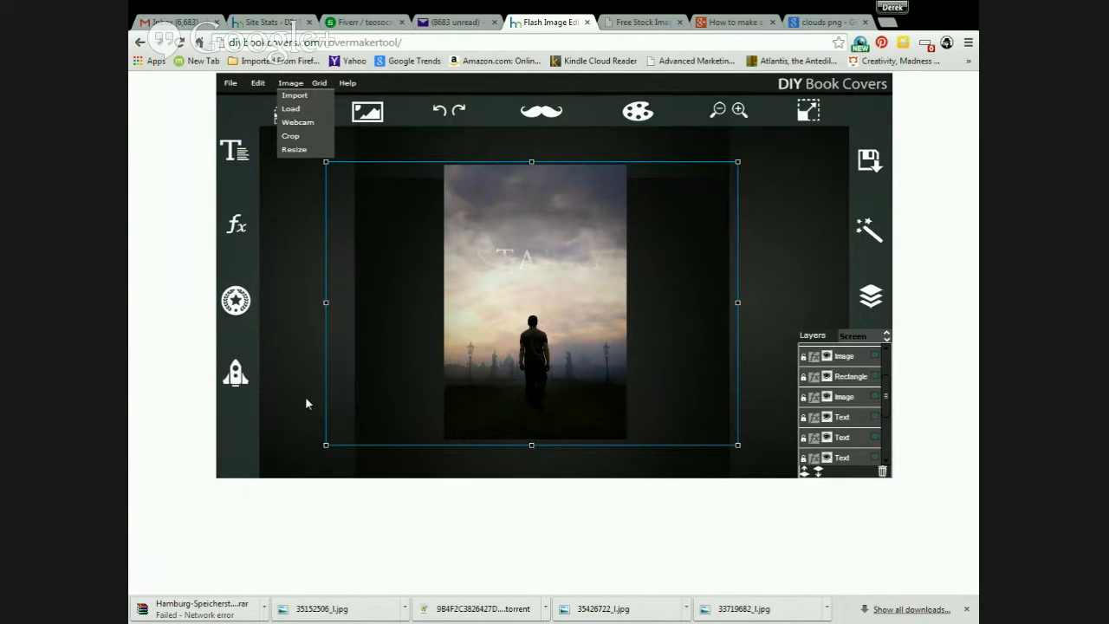
left_click(758, 331)
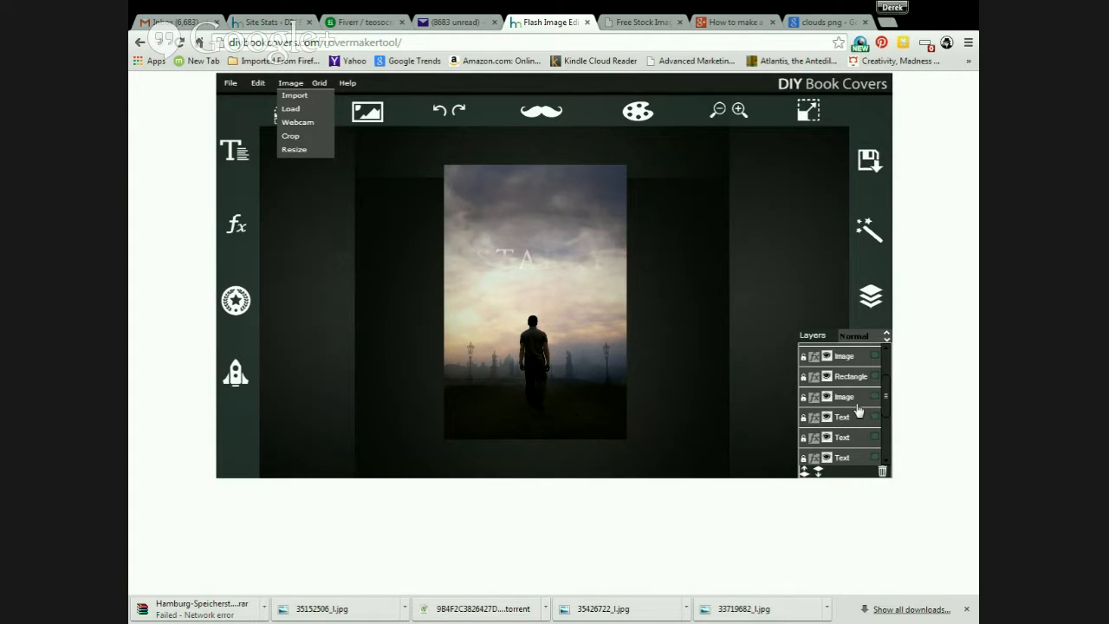
Step: Toggle the visibility of the two man photo layers and the clouds layer to check what each contributes
scroll(858, 410, "up", 3)
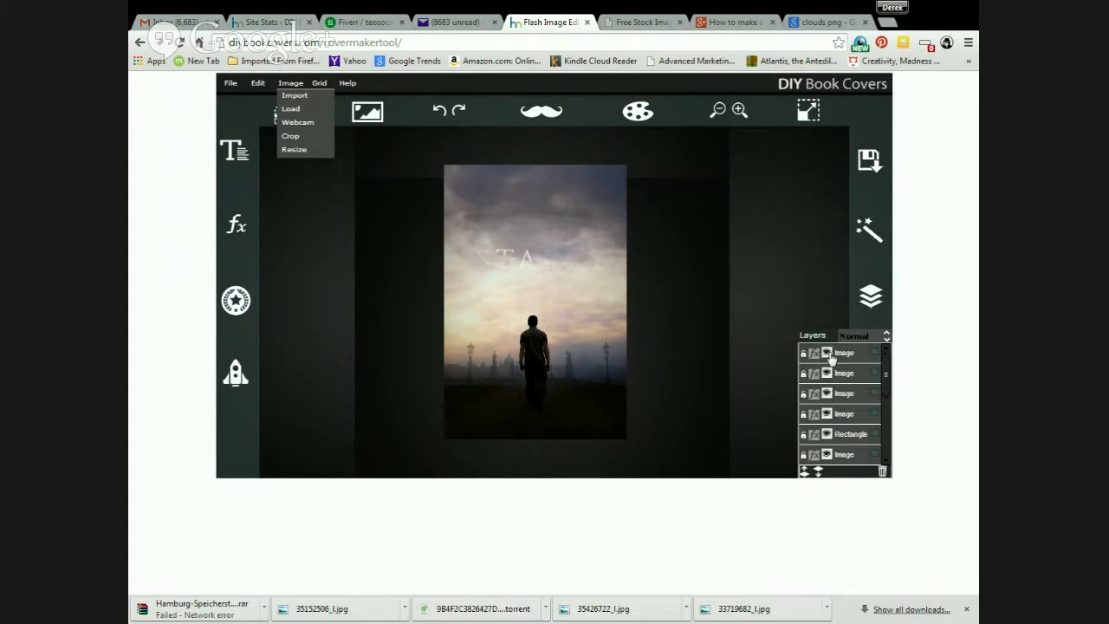
left_click(832, 356)
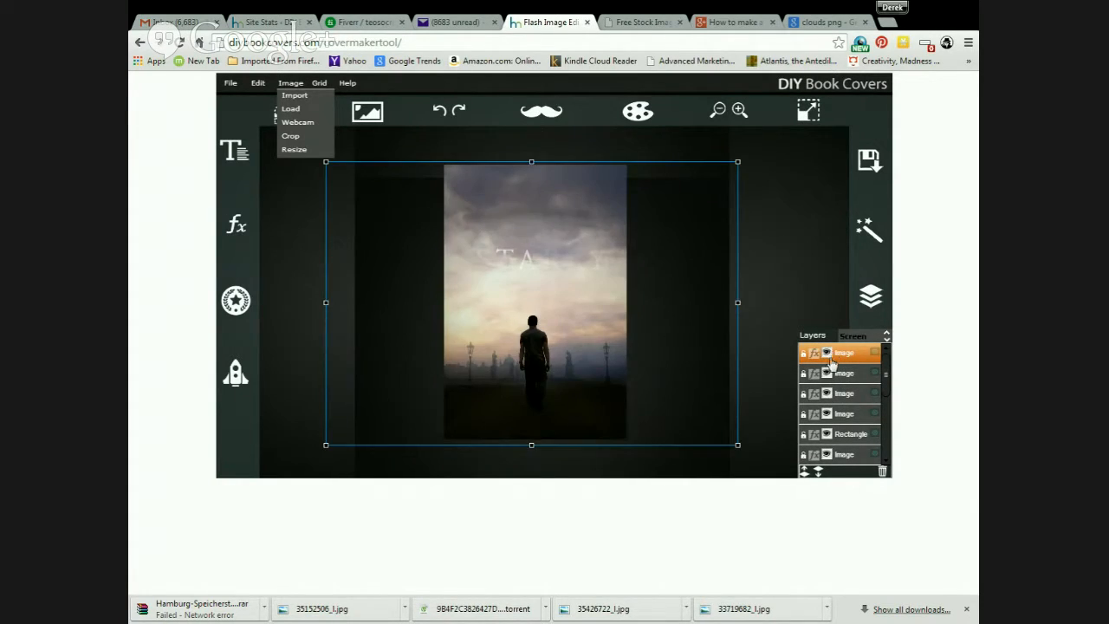
left_click(828, 373)
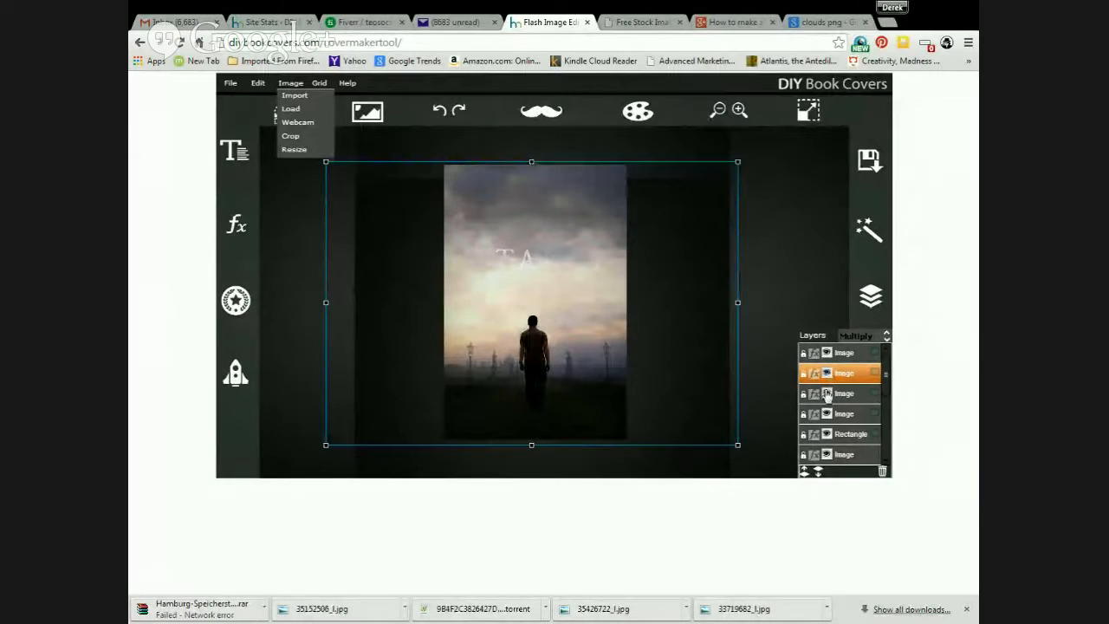
left_click(827, 393)
scroll(836, 403, "down", 5)
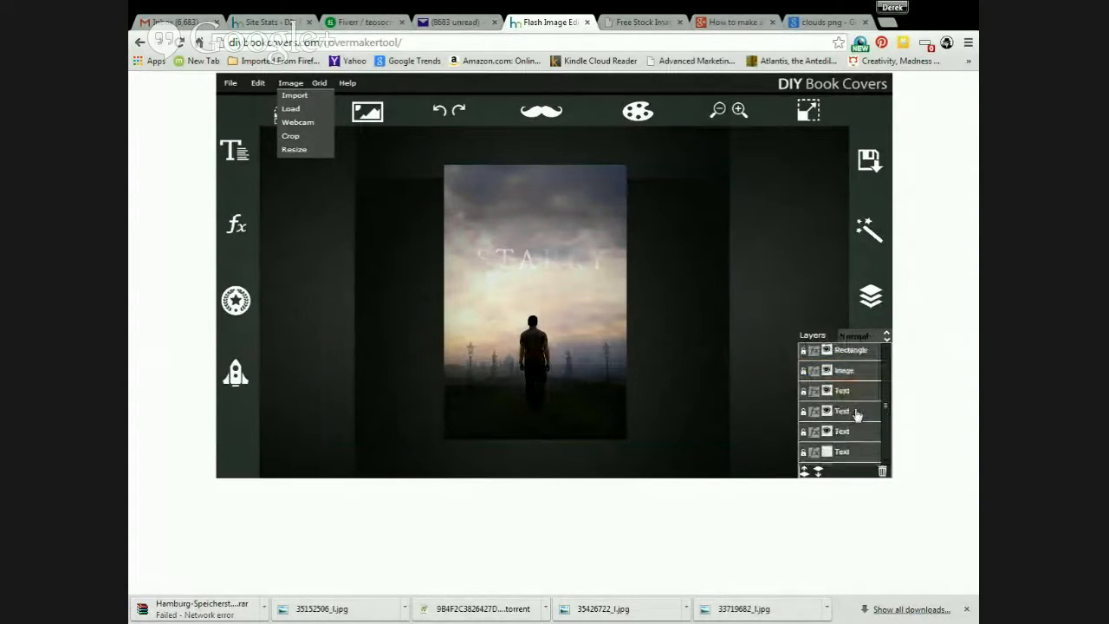
scroll(852, 417, "up", 5)
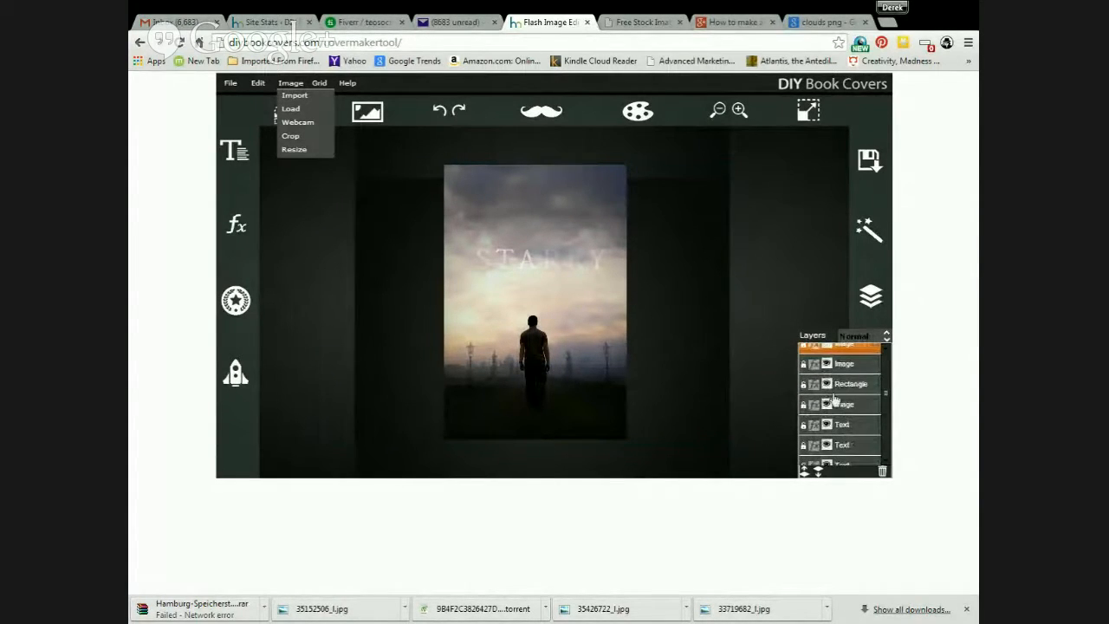
Step: Toggle the clouds and bridge photo layers off and on to see how each affects the cover
left_click(830, 365)
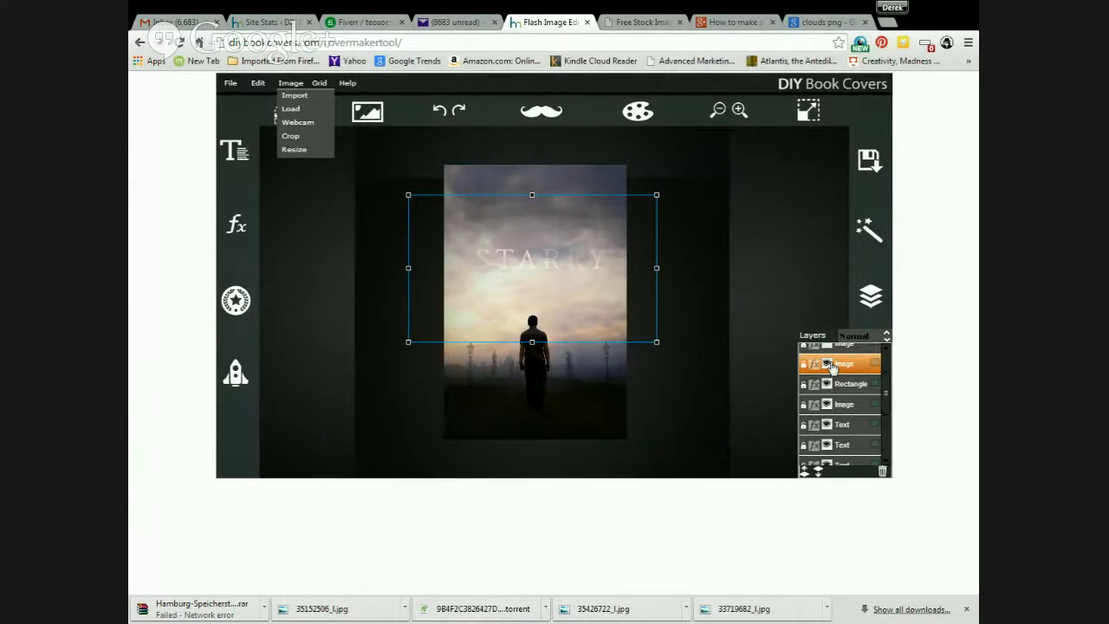
scroll(842, 369, "up", 1)
left_click(826, 365)
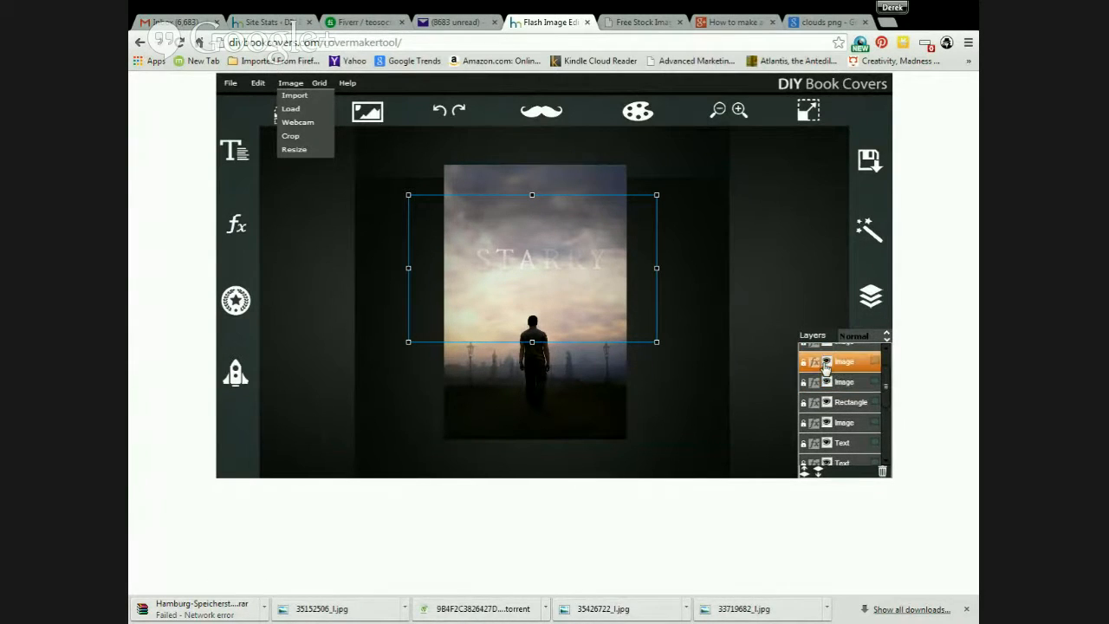
left_click(825, 364)
left_click(826, 364)
left_click_drag(828, 369, 826, 433)
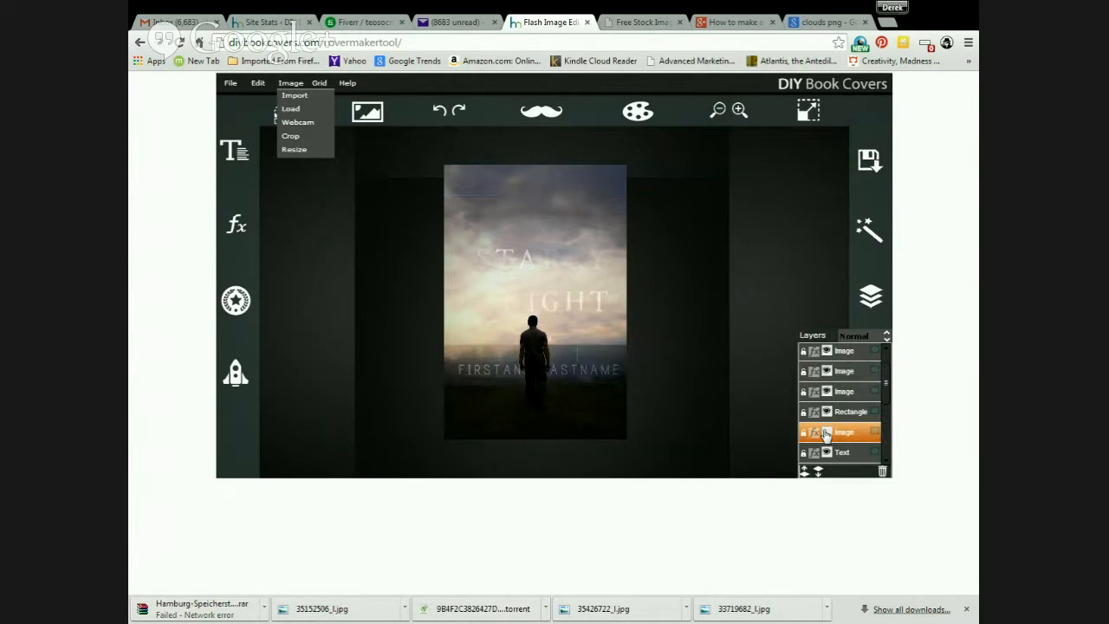
left_click(825, 433)
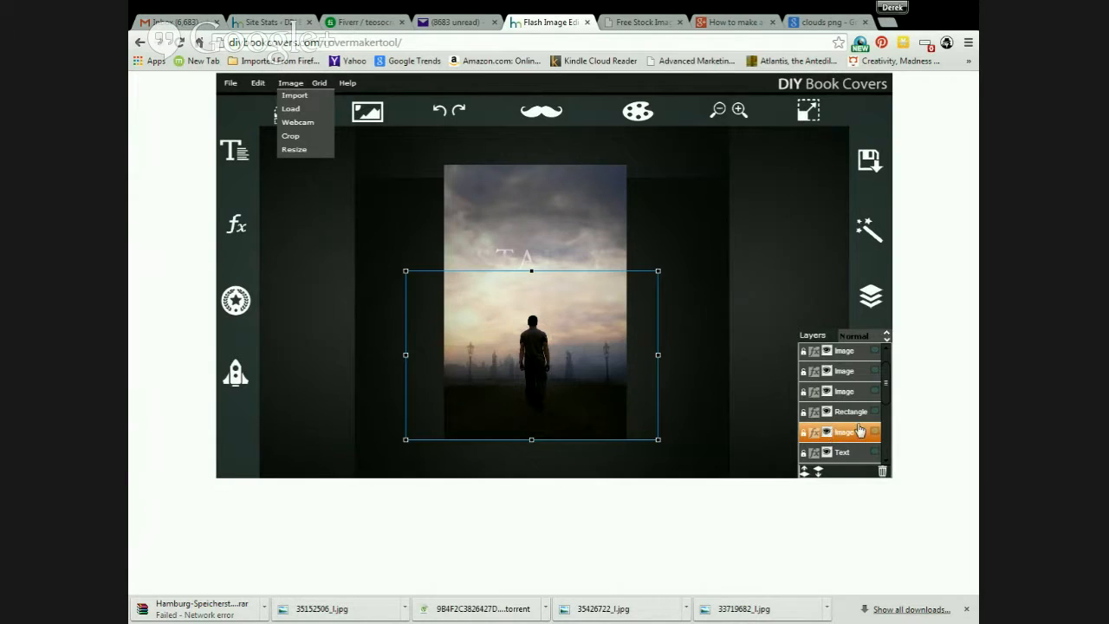
left_click(643, 338)
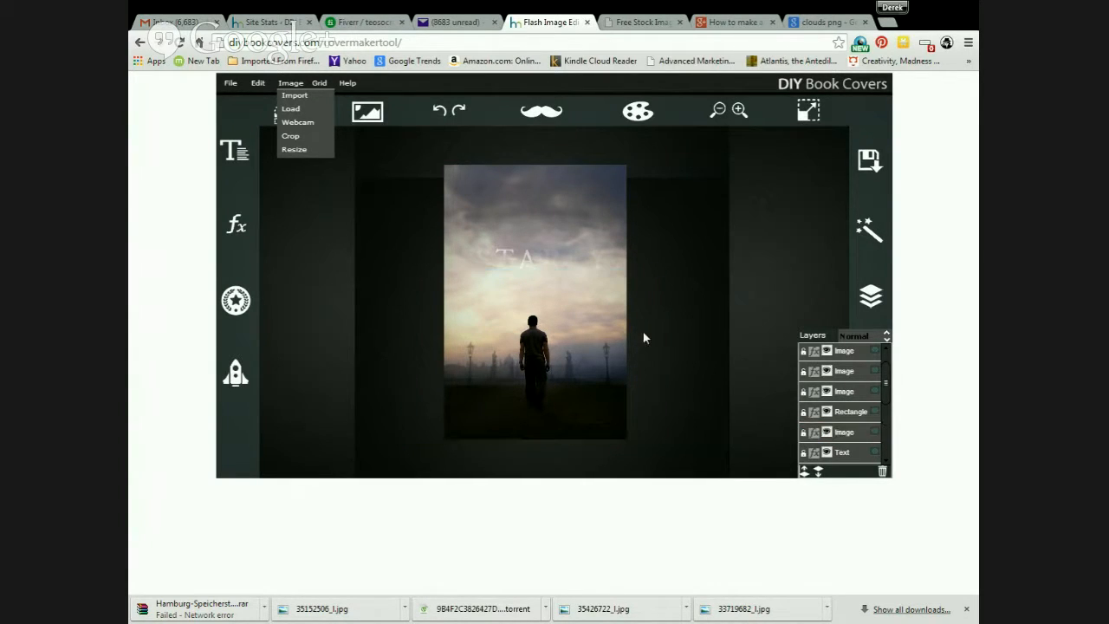
left_click(628, 338)
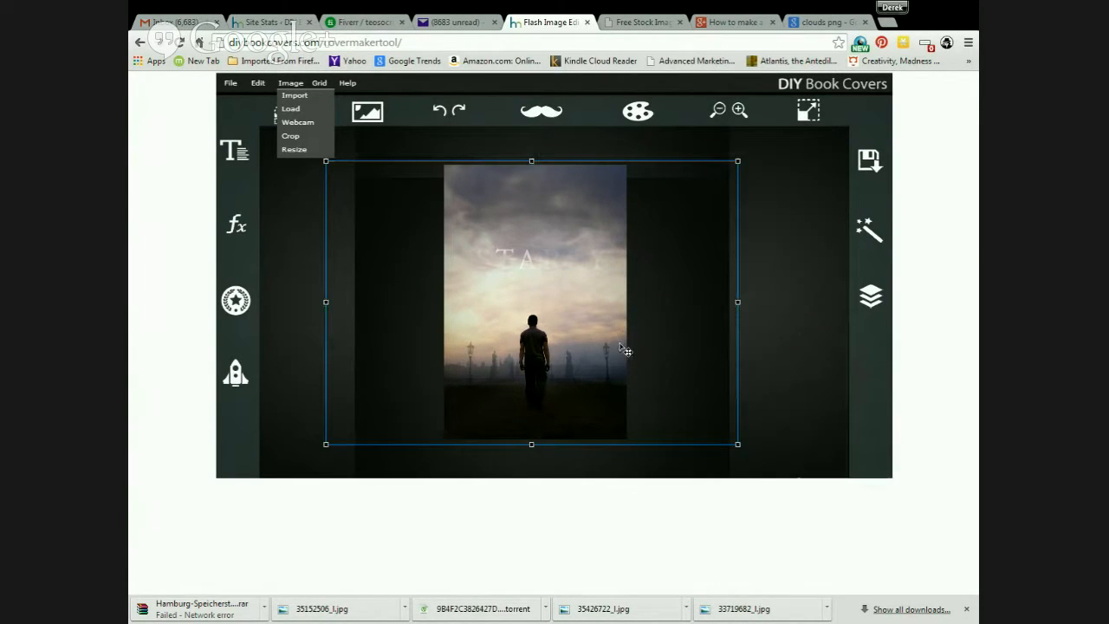
Step: Hide the image layer just above the bridge photo and raise the author name text above all image layers
left_click(870, 299)
left_click_drag(830, 392, 826, 455)
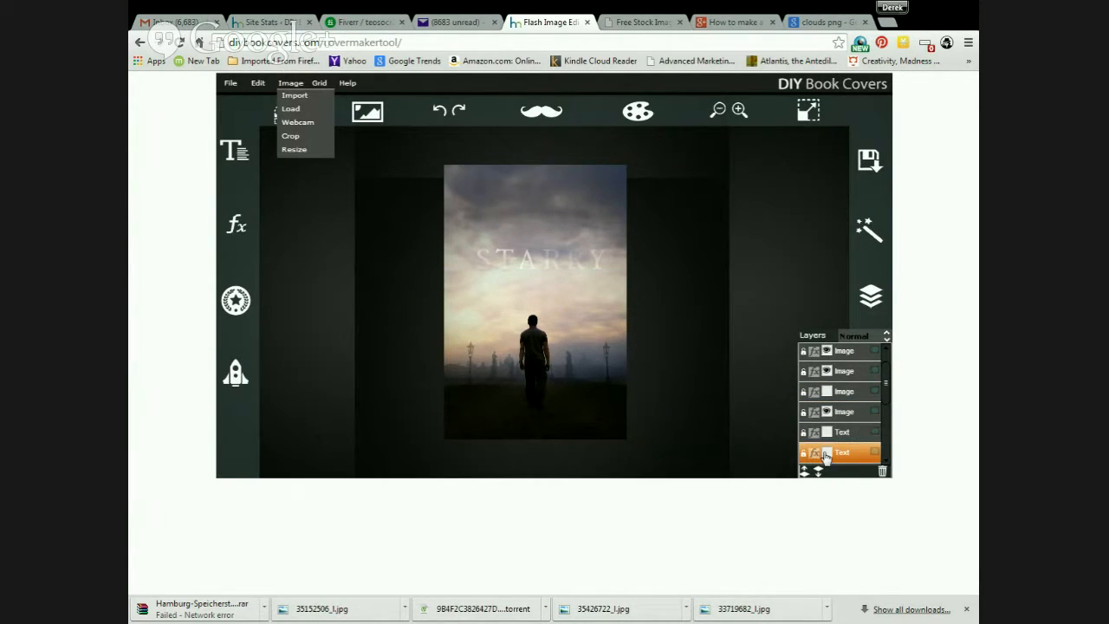
left_click(827, 433)
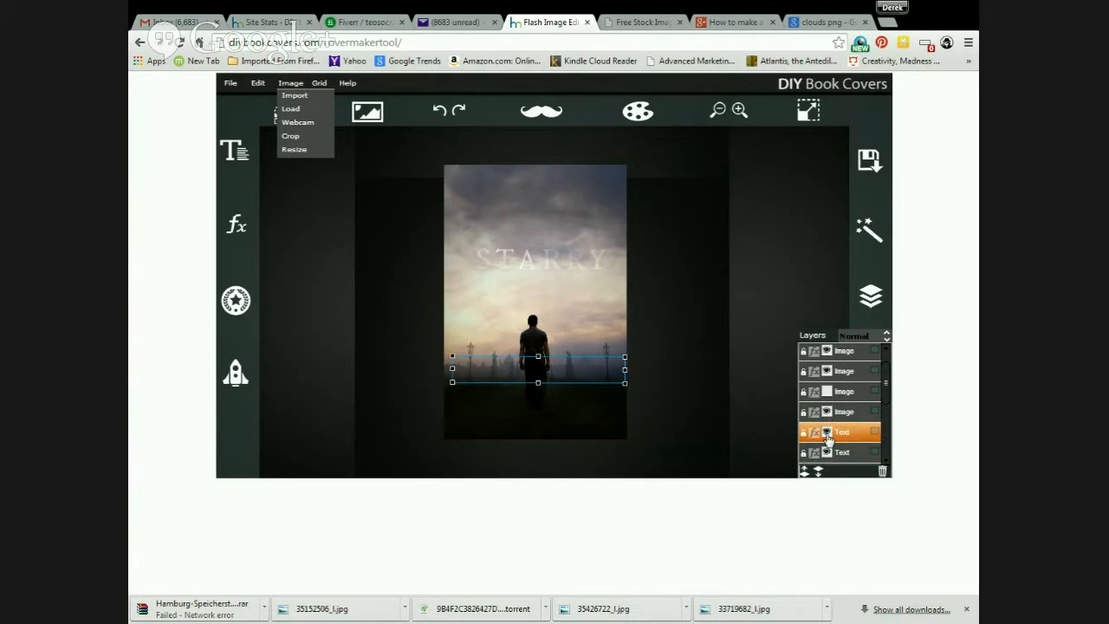
left_click(805, 470)
left_click(805, 471)
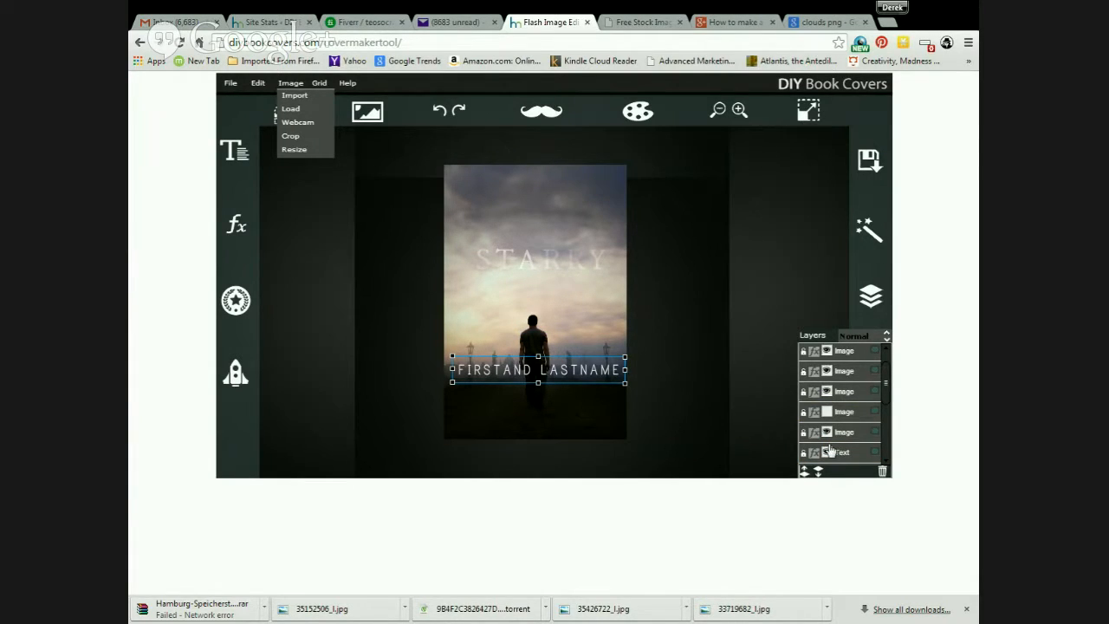
left_click(805, 471)
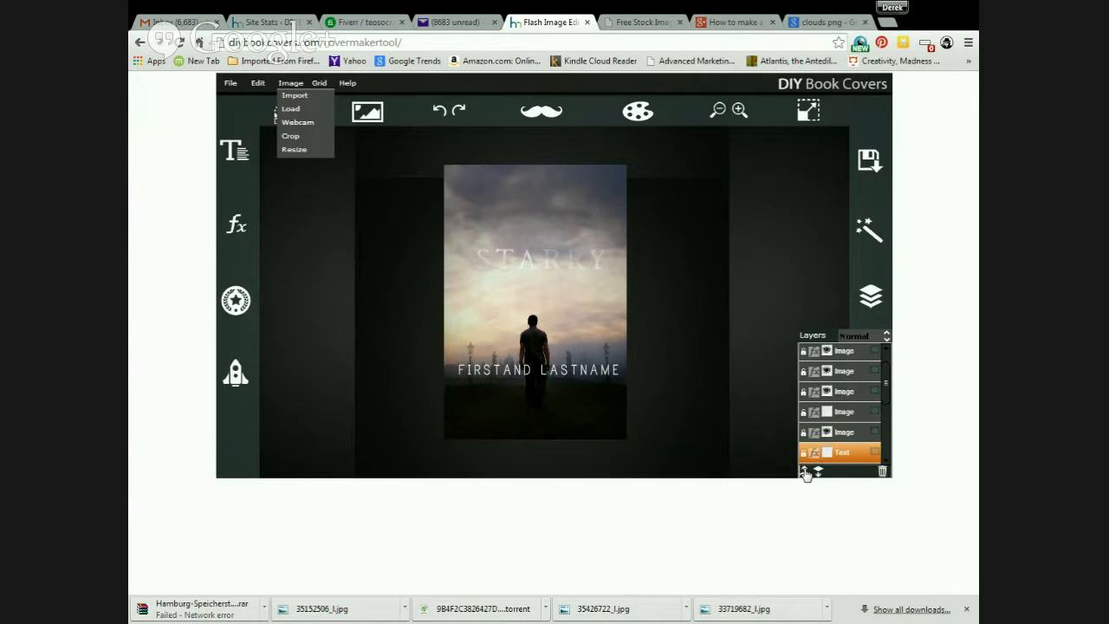
left_click(805, 470)
left_click(805, 470)
left_click(805, 471)
left_click(804, 471)
left_click(805, 471)
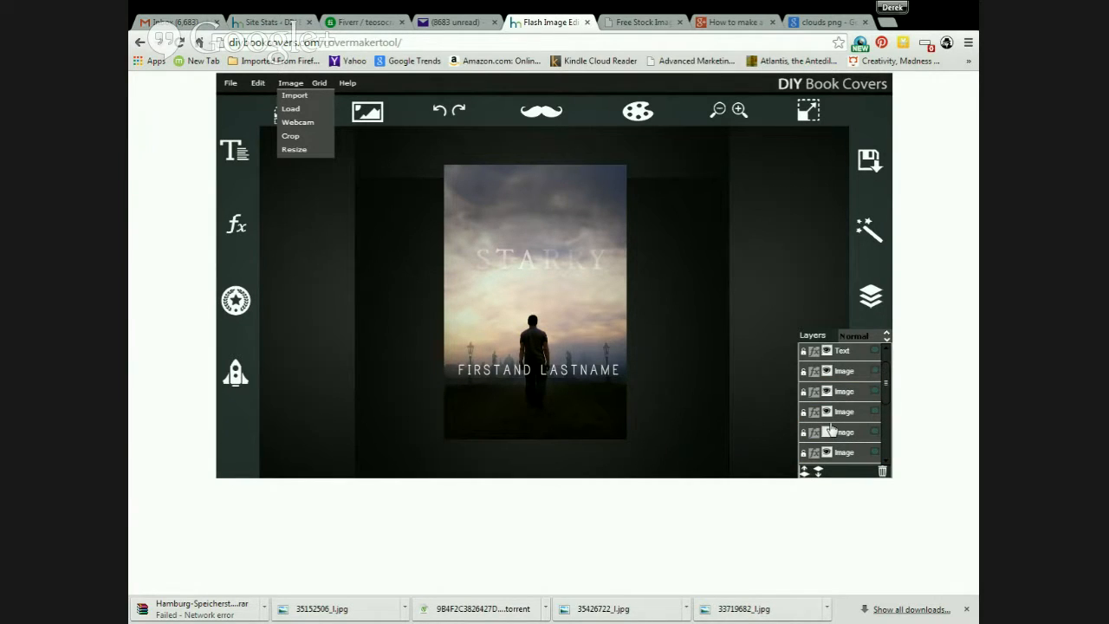
Step: Toggle the visibility of the bridge photo and clouds layers to compare the blend beneath the author name
left_click(829, 430)
left_click(827, 452)
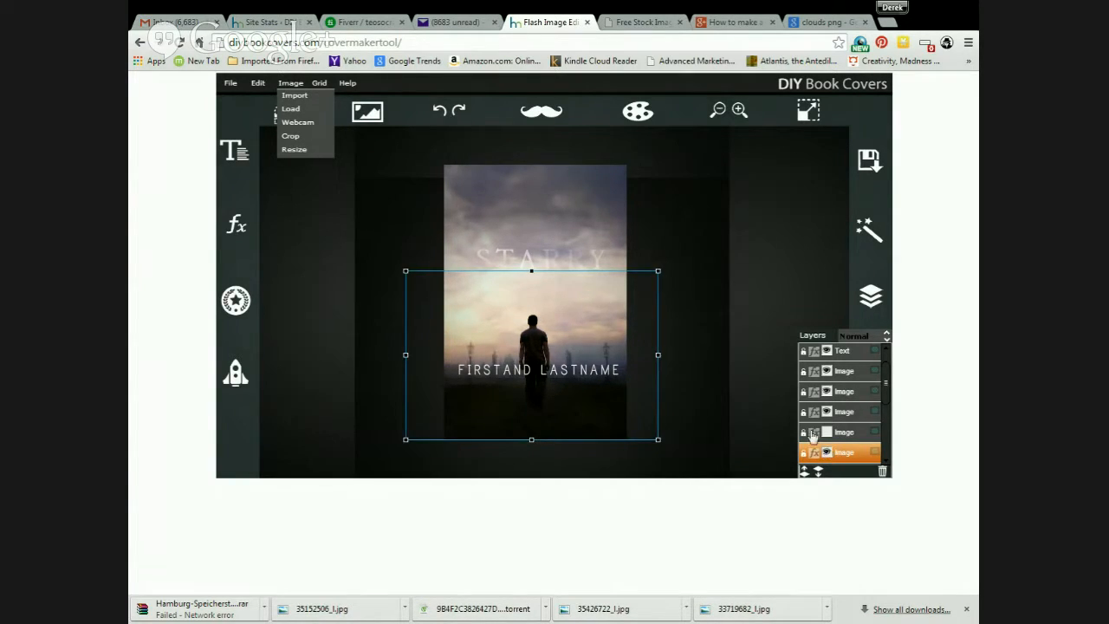
left_click(828, 412)
left_click(829, 413)
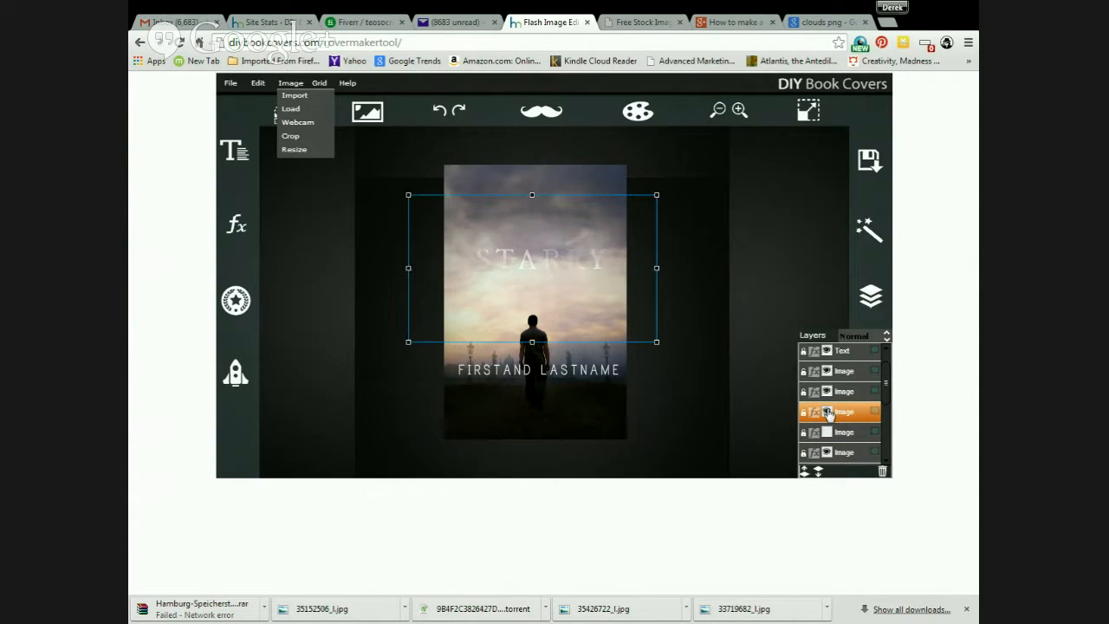
Step: Toggle the Multiply and Screen man photo layers off and on to compare what each adds to the blend
left_click(826, 394)
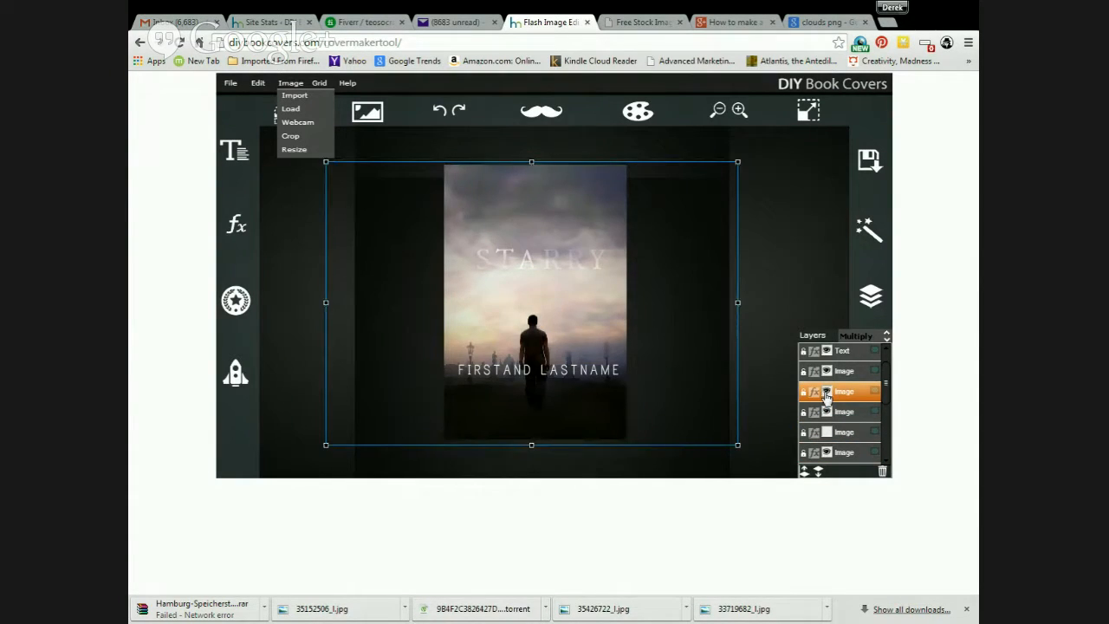
left_click(826, 392)
left_click(827, 392)
left_click(827, 392)
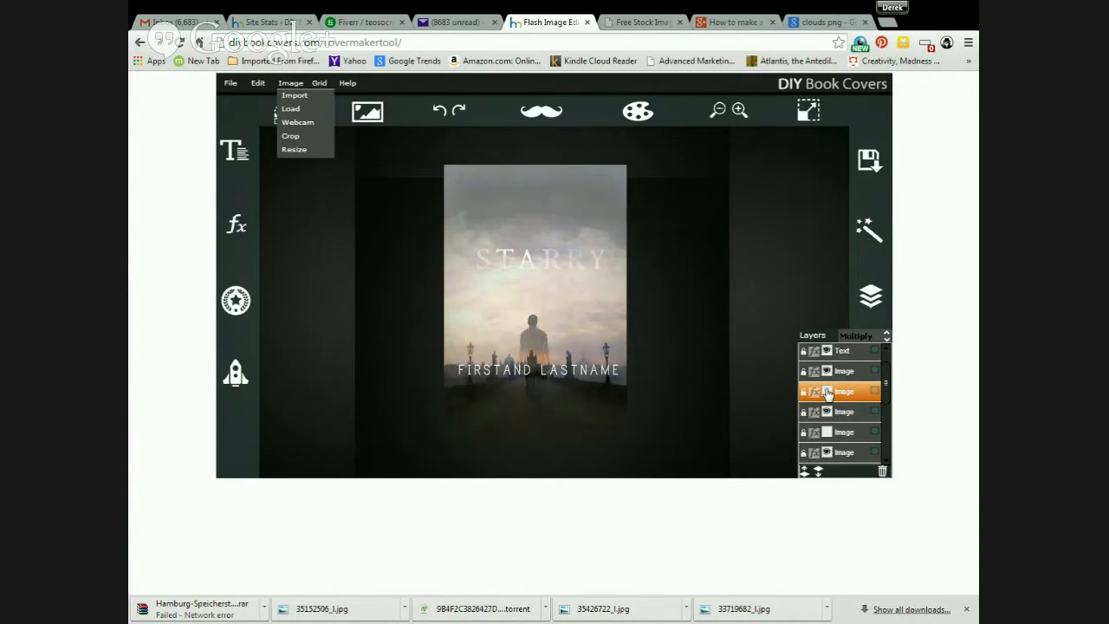
left_click(827, 393)
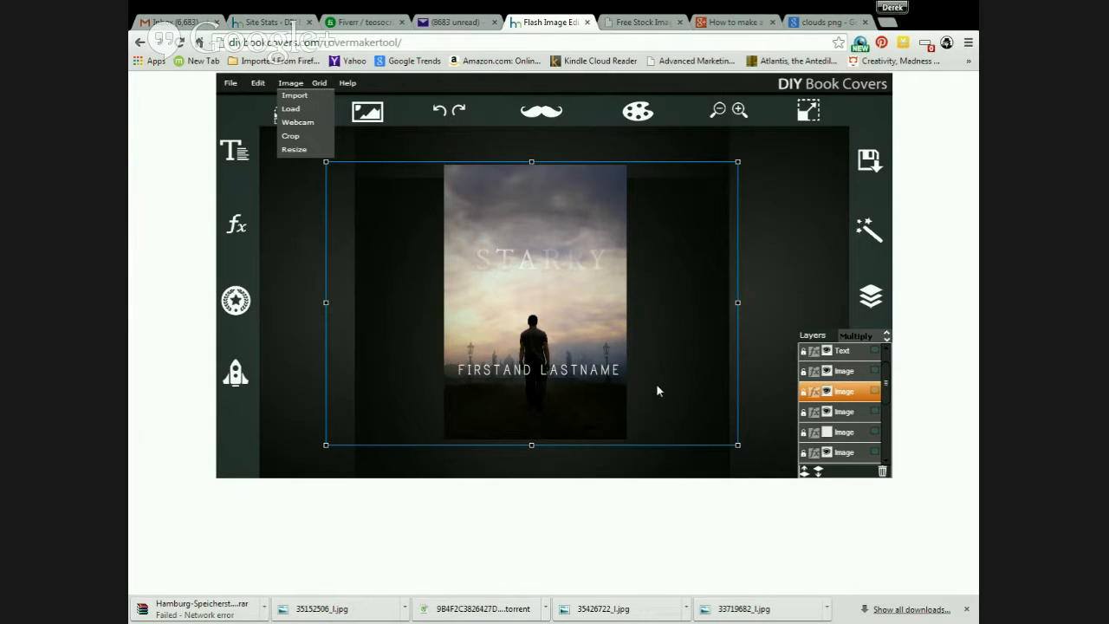
left_click(827, 373)
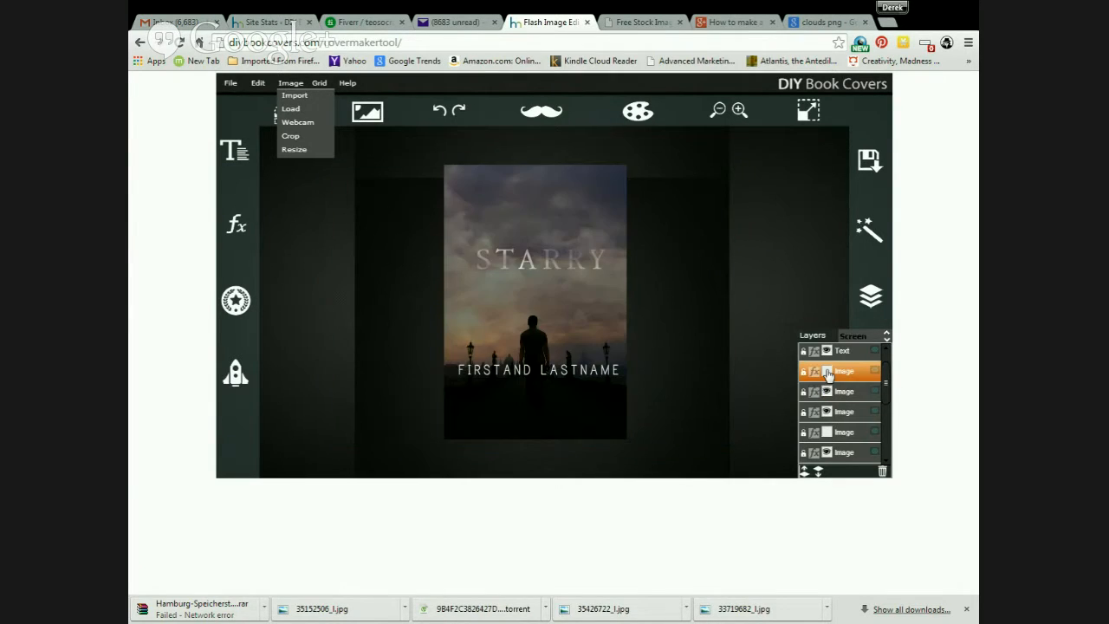
left_click(828, 372)
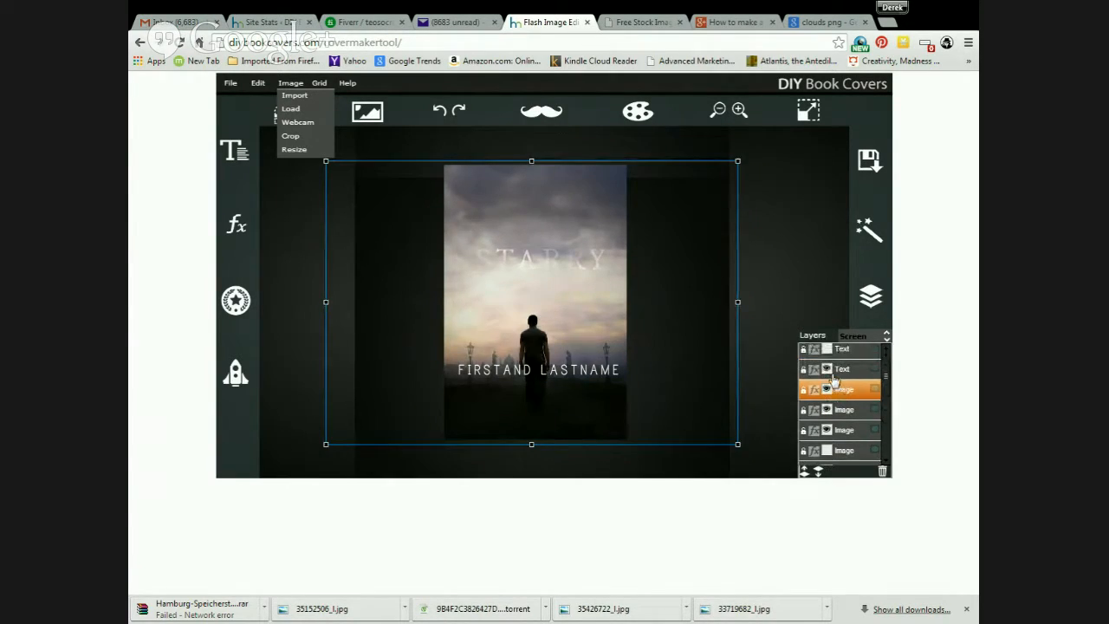
Step: Hide the author name text layer
left_click(829, 373)
left_click(827, 373)
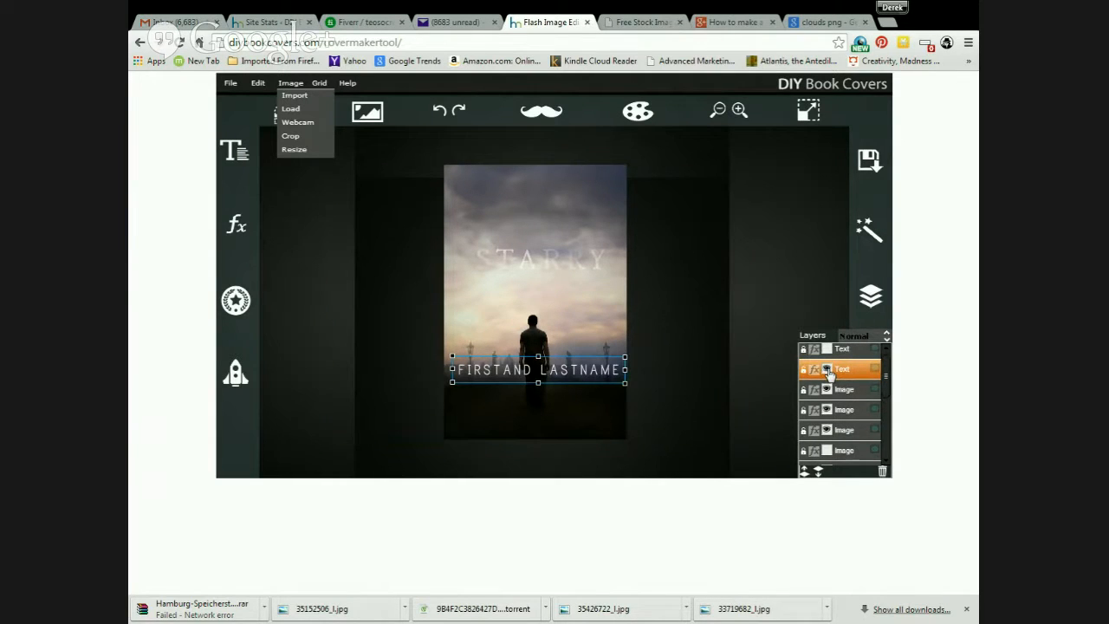
left_click(827, 373)
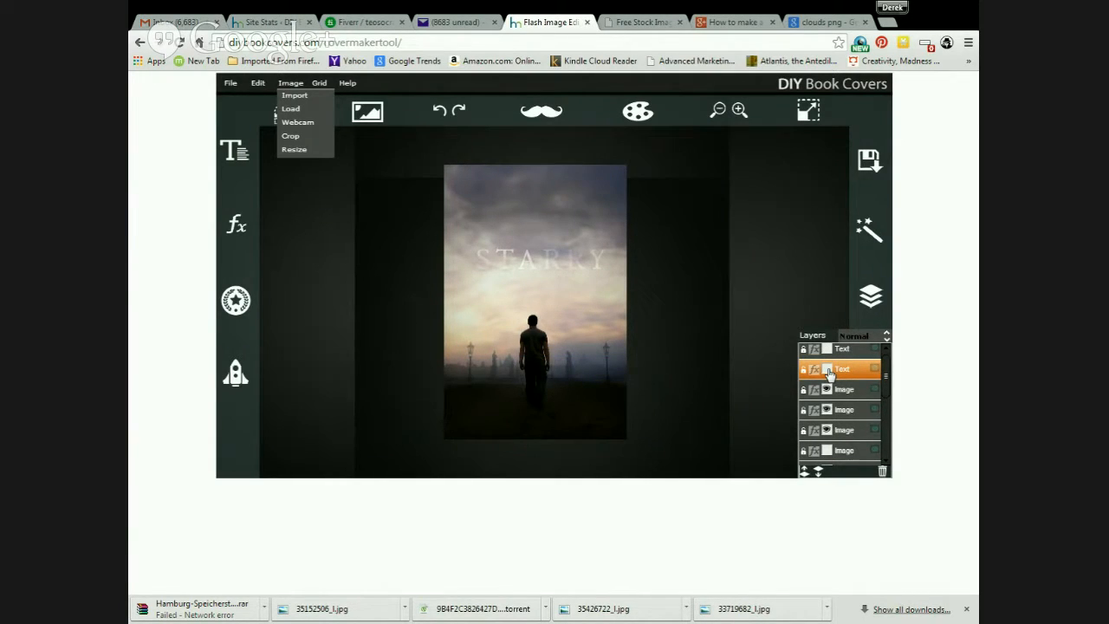
Step: Review the Screen man photo, Multiply man photo and clouds layers in turn by toggling their visibility
left_click(828, 389)
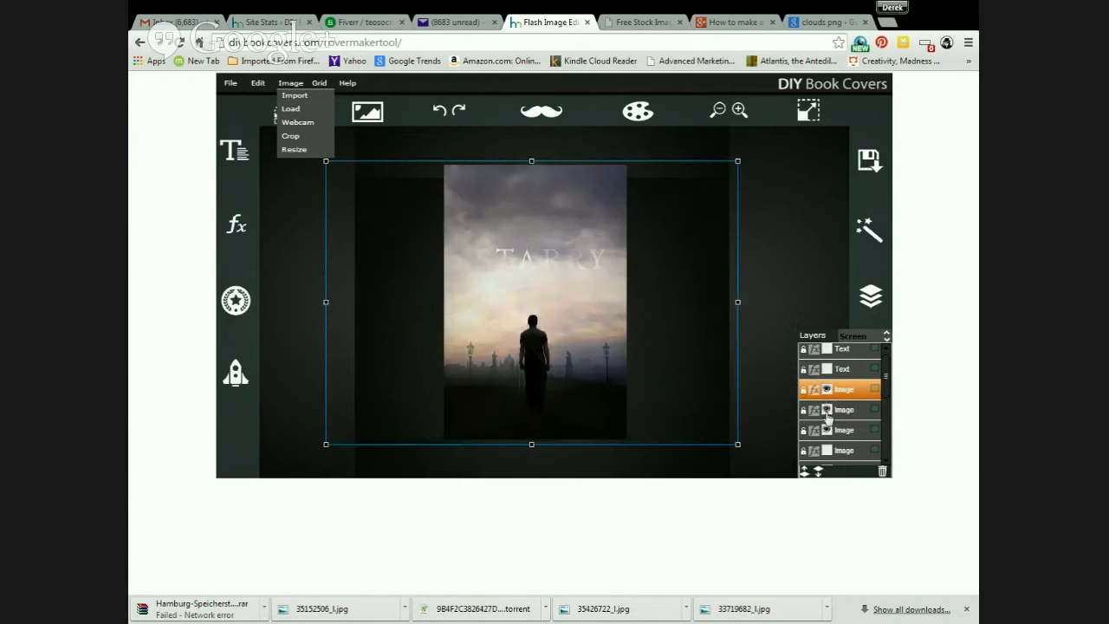
left_click(827, 409)
left_click(828, 413)
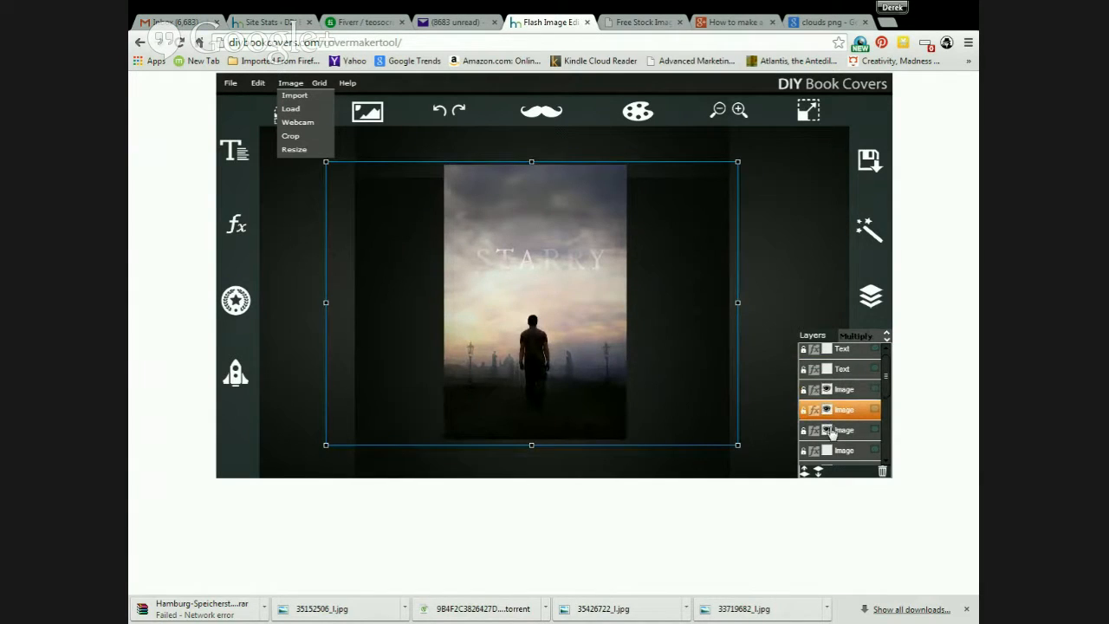
left_click(830, 430)
left_click(828, 431)
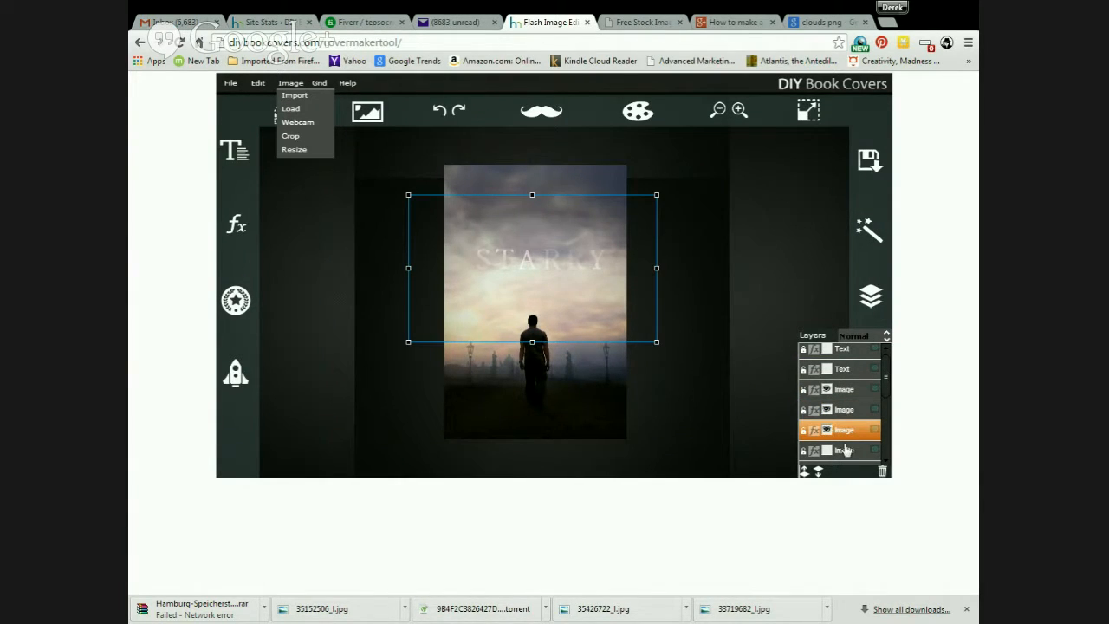
Step: Show the hidden image layer directly above the bridge photo again
scroll(830, 440, "down", 1)
left_click(830, 440)
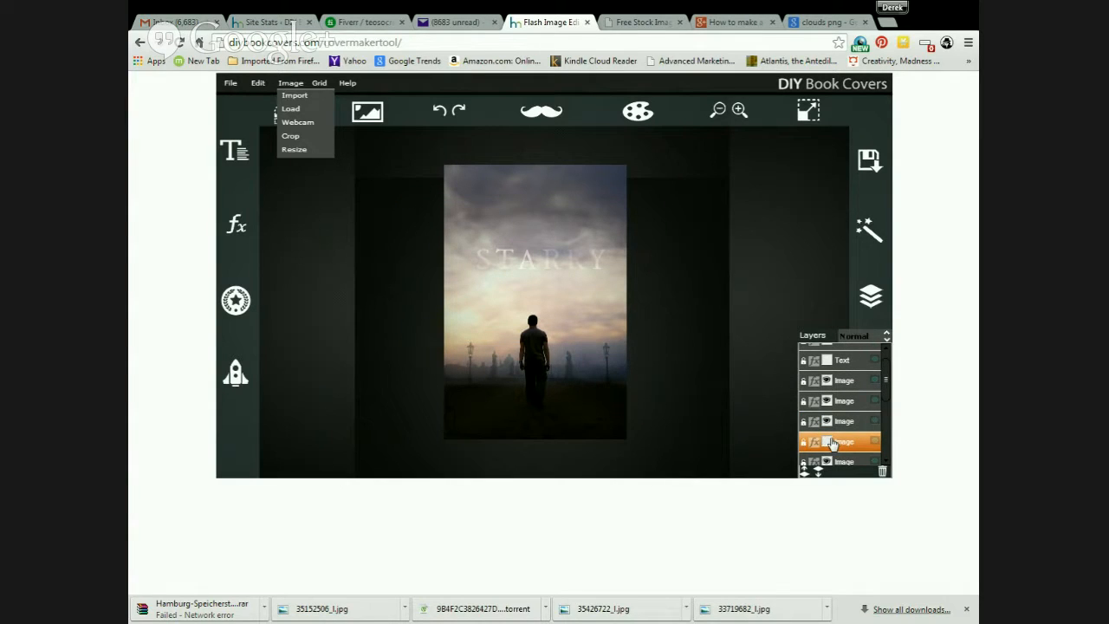
left_click(829, 442)
left_click(828, 442)
Step: Toggle the bridge photo layer off and on to check its contribution to the background
scroll(854, 440, "down", 1)
left_click(844, 441)
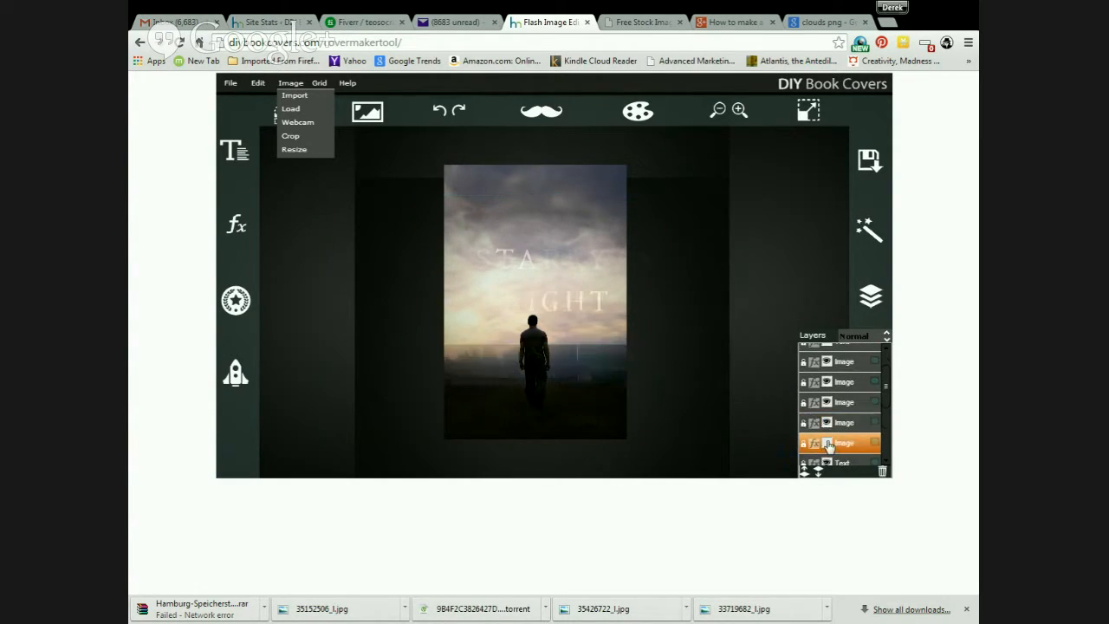
scroll(846, 440, "down", 1)
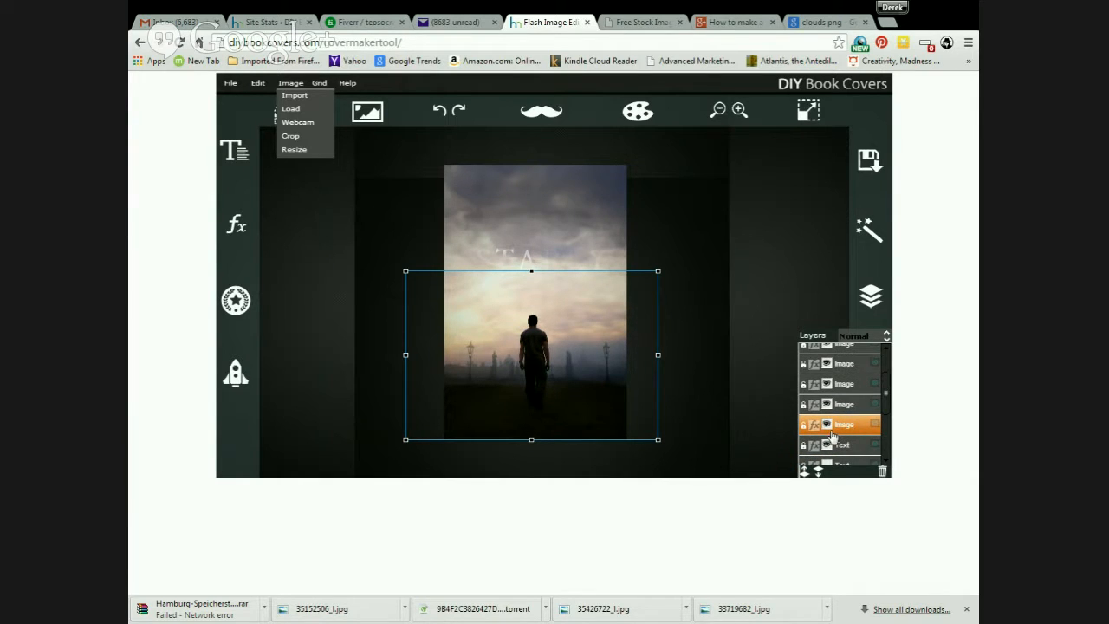
left_click(827, 426)
left_click(828, 426)
Step: Raise the bridge photo layer above both man photo layers
left_click(804, 469)
left_click(804, 470)
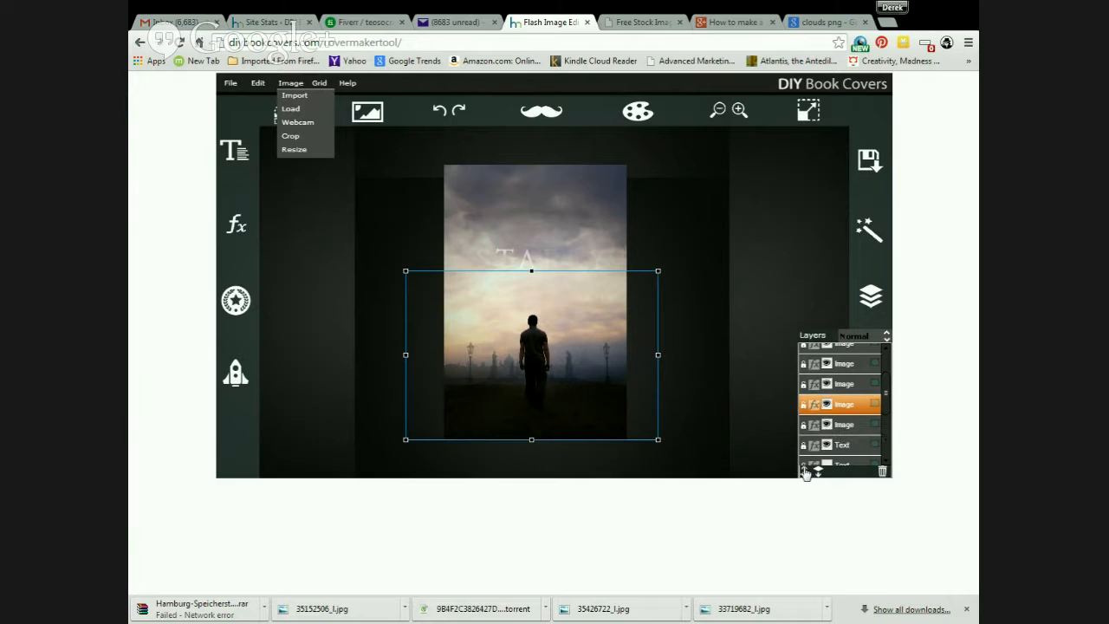
left_click(804, 469)
left_click(804, 470)
left_click(804, 469)
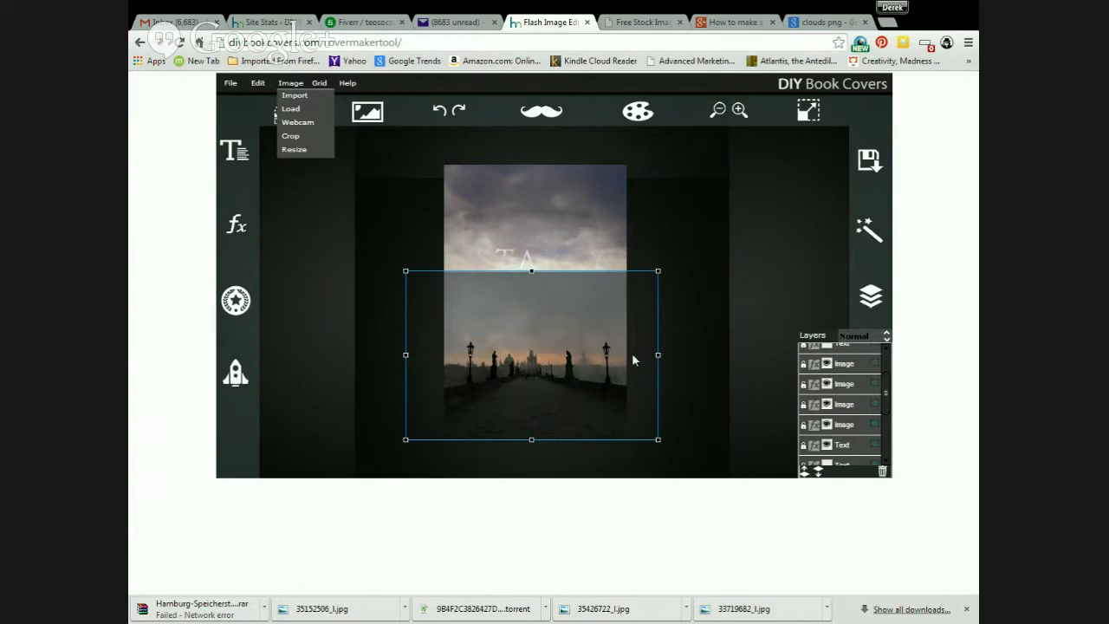
Step: Lower the bridge photo below the man photo layers and raise it back to between the Screen and Multiply copies
left_click(819, 474)
left_click(820, 474)
left_click(820, 474)
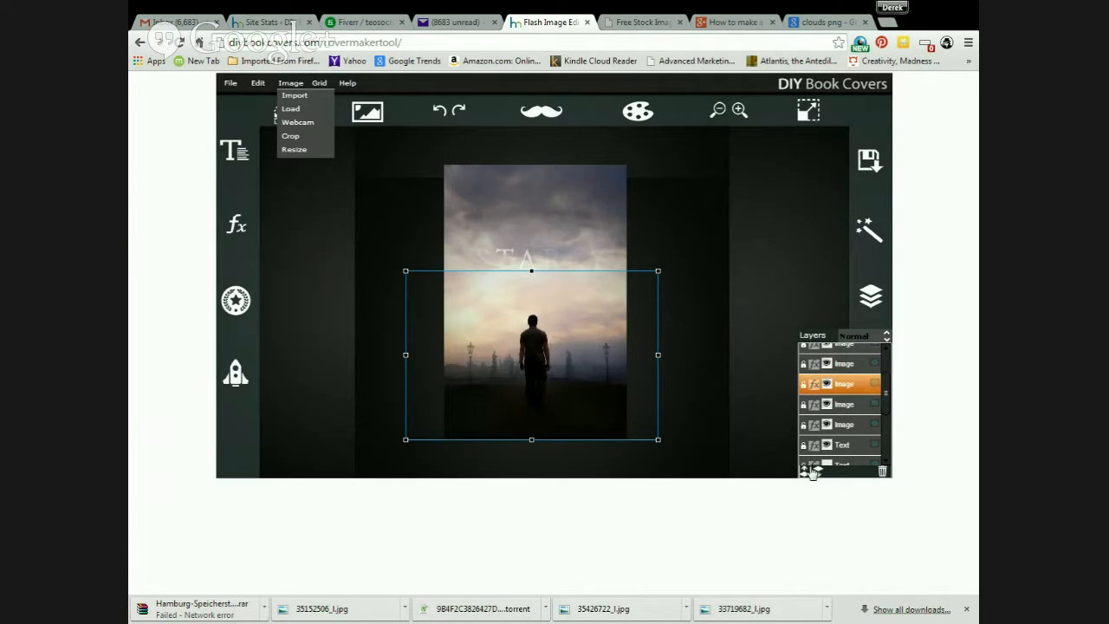
left_click(805, 470)
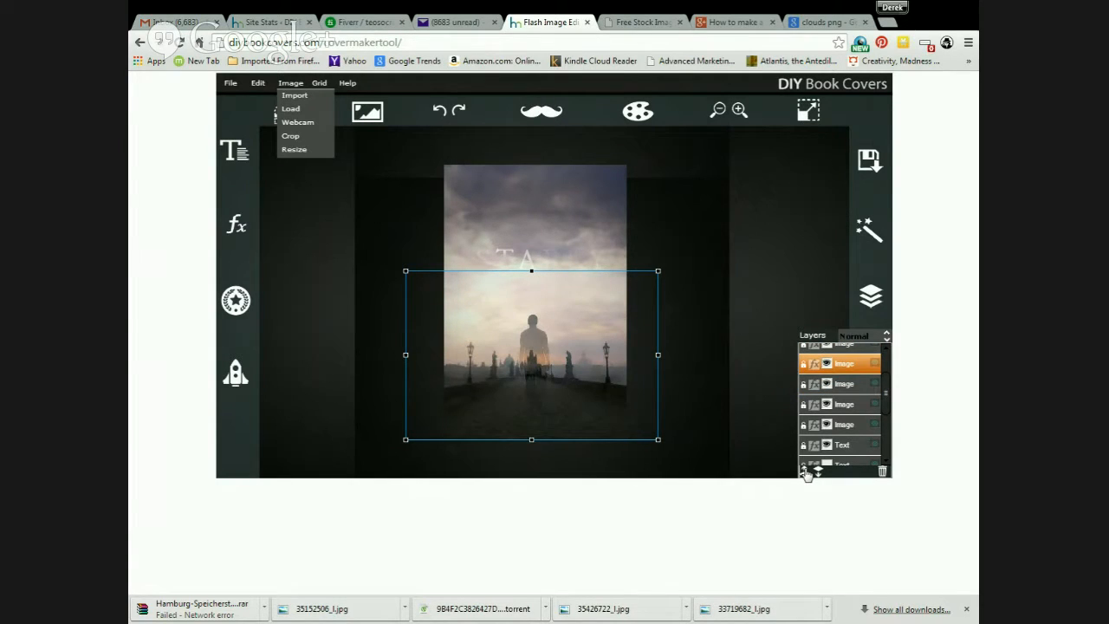
Step: Toggle the title text and image layers to compare them, leaving the two image layers directly above the STARRY text hidden
left_click(649, 326)
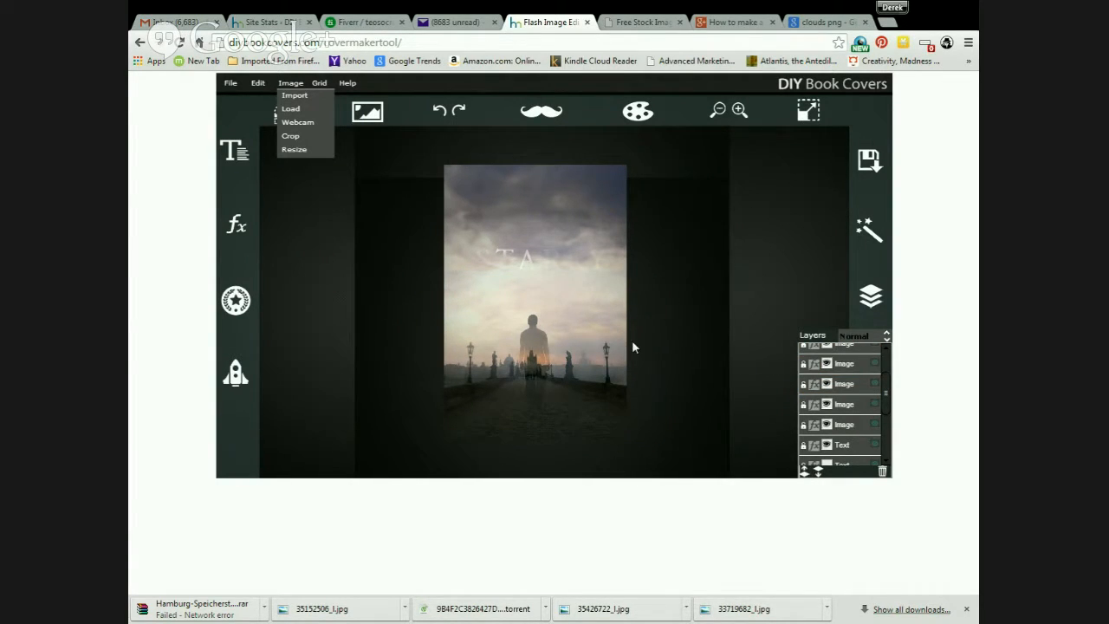
left_click(829, 445)
left_click(829, 446)
left_click(827, 426)
left_click(826, 407)
left_click(826, 384)
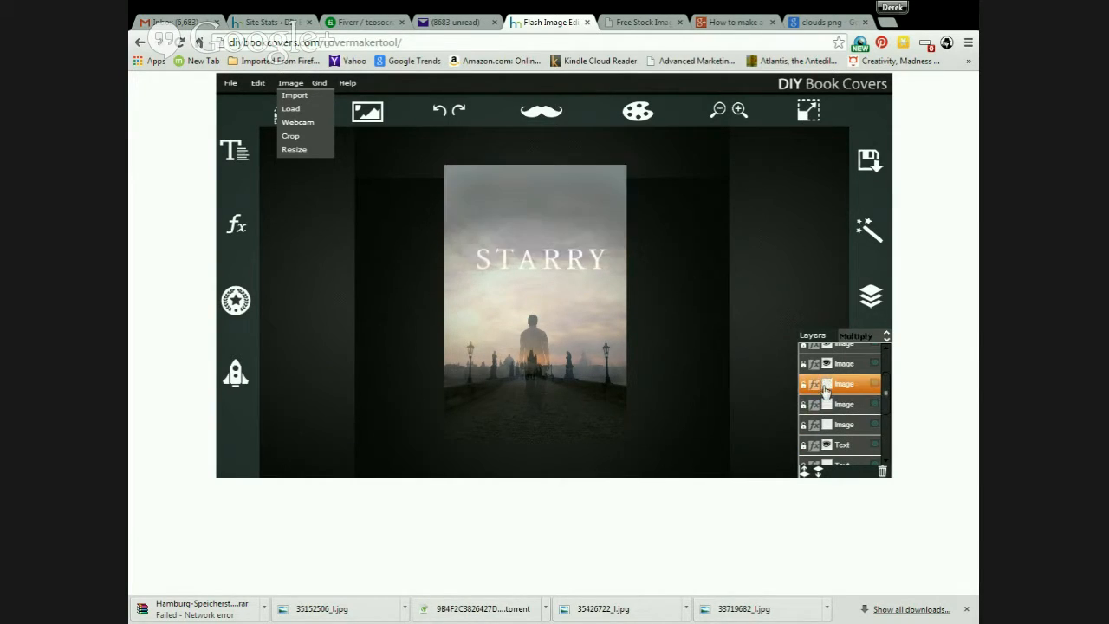
left_click(827, 365)
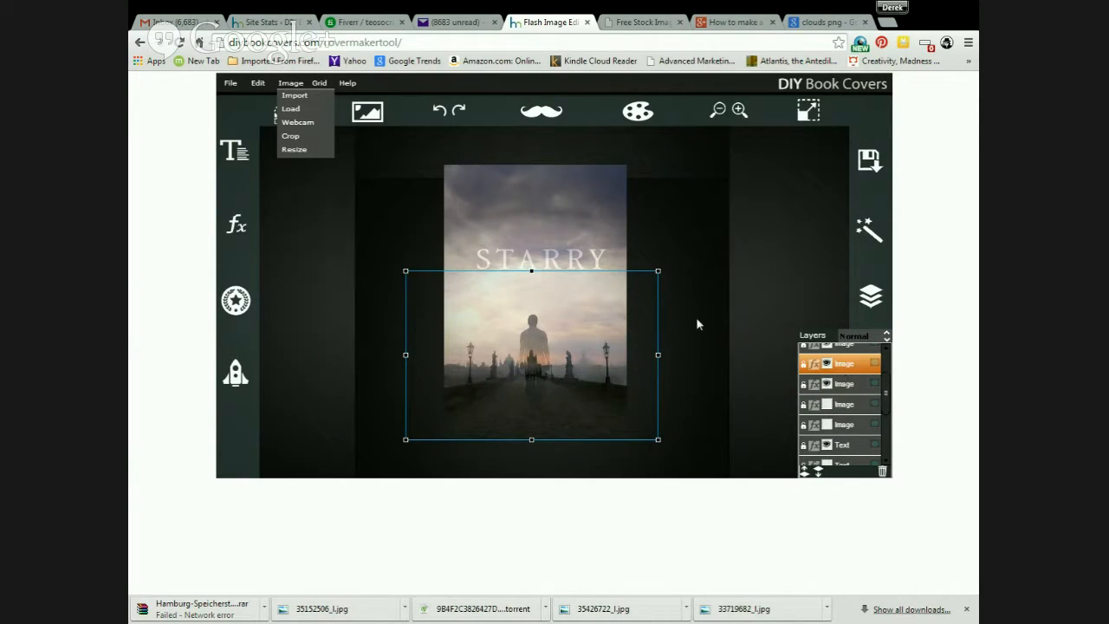
Step: Raise the bridge photo above both man photo layers, enlarge it beyond the cover's sides and shift it slightly up and right
left_click_drag(656, 271, 700, 263)
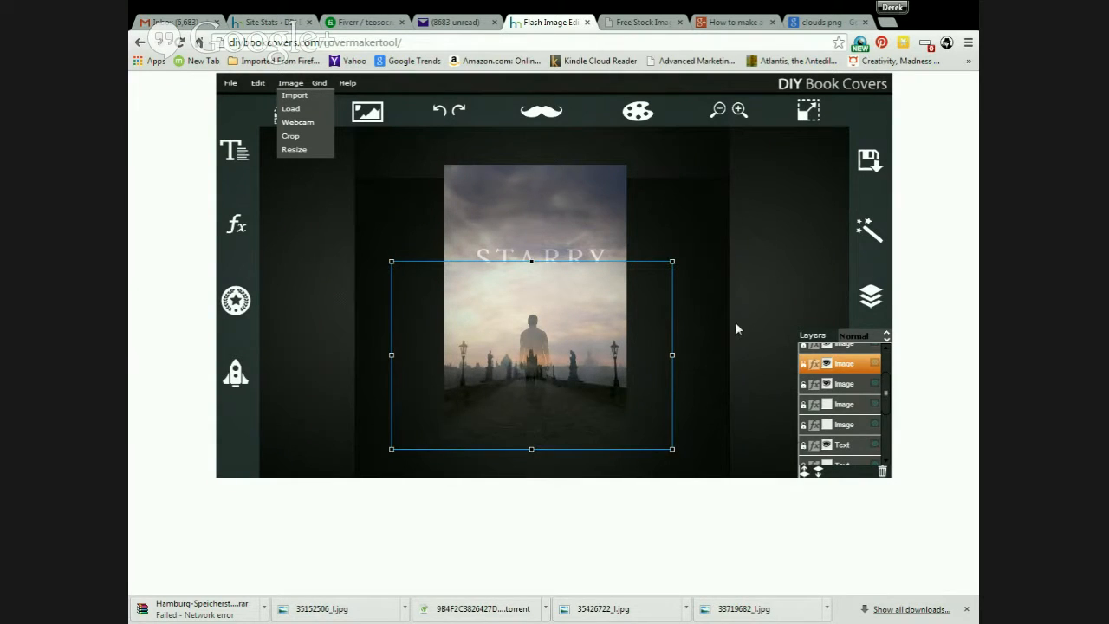
left_click(805, 471)
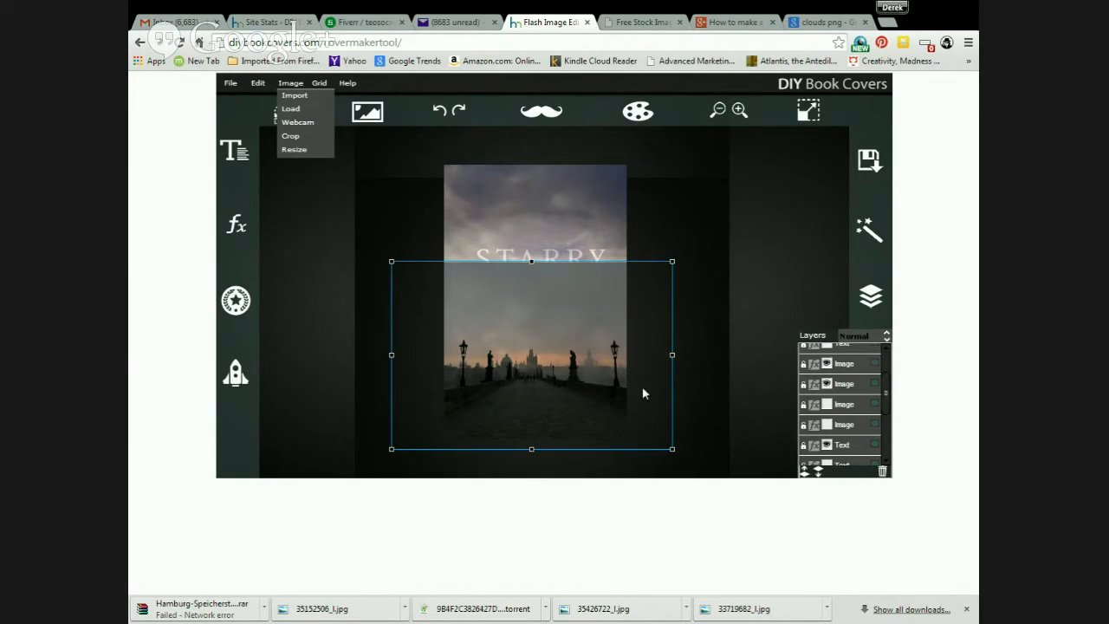
left_click(640, 344)
left_click_drag(577, 333, 582, 323)
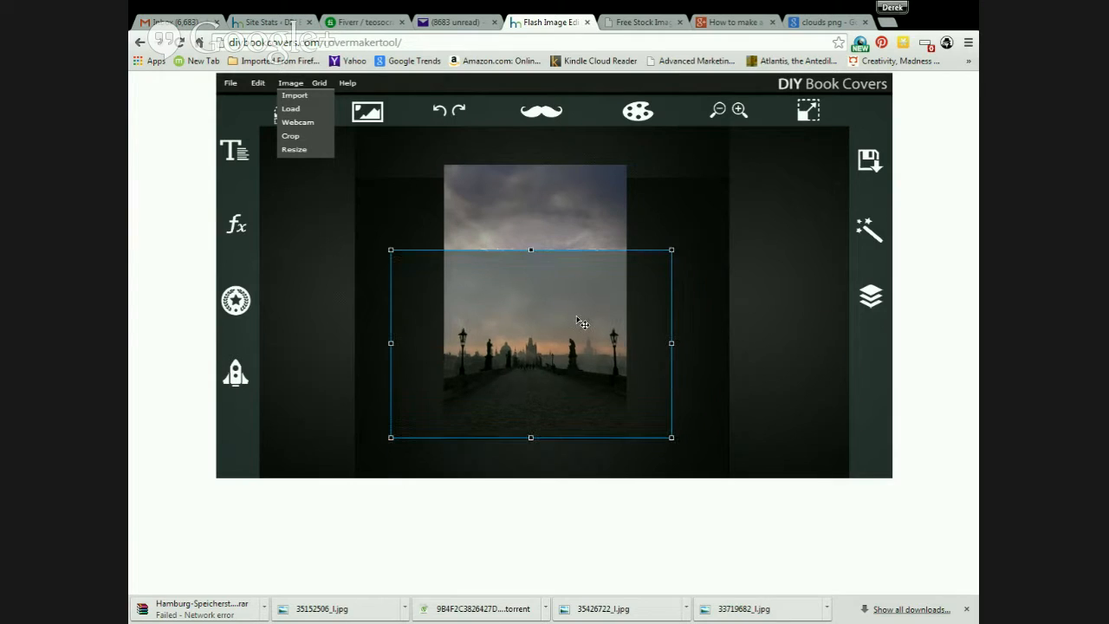
left_click_drag(672, 250, 704, 240)
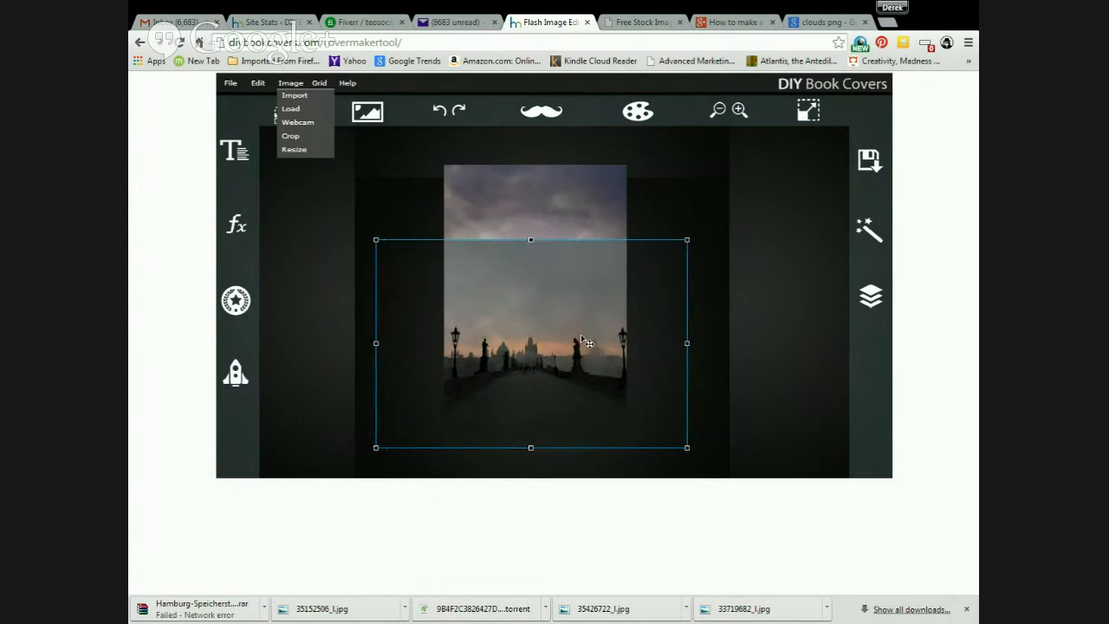
left_click_drag(588, 343, 603, 337)
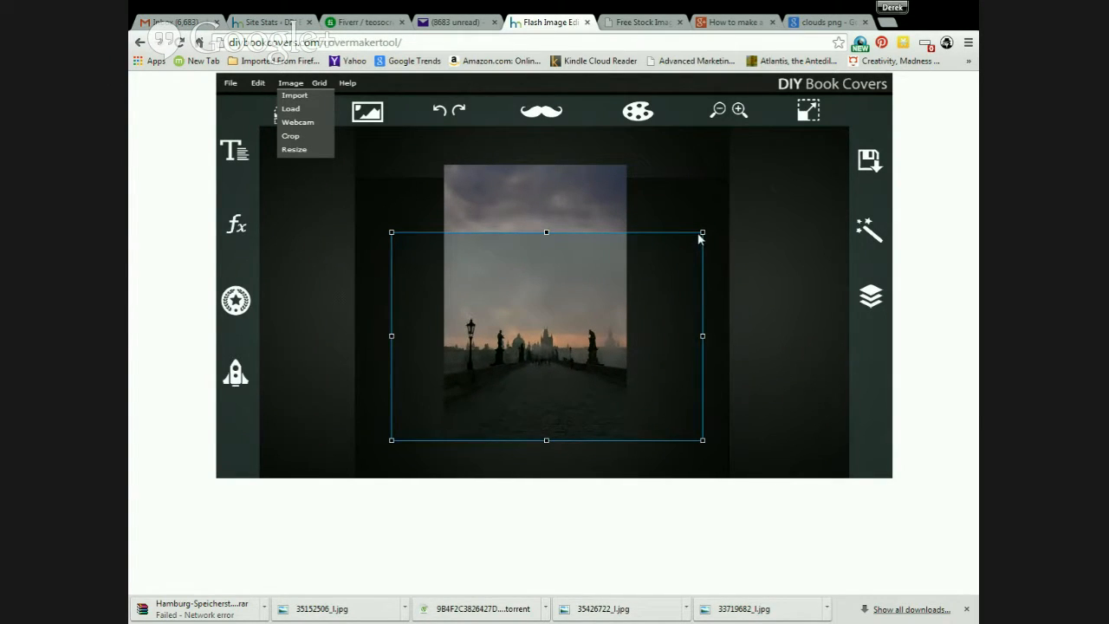
left_click_drag(706, 232, 713, 227)
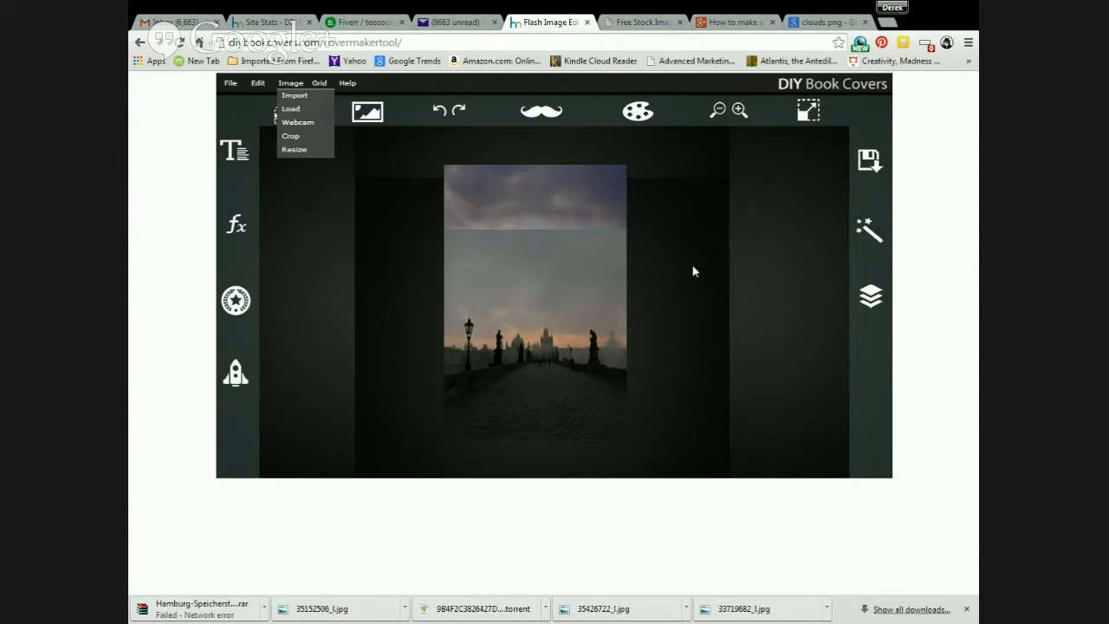
mouse_move(583, 376)
left_mouse_down()
mouse_move(581, 364)
mouse_move(586, 375)
left_mouse_up()
Step: Lower the bridge photo beneath both man photo layers and the STARRY and NIGHT title text layers
left_click(871, 296)
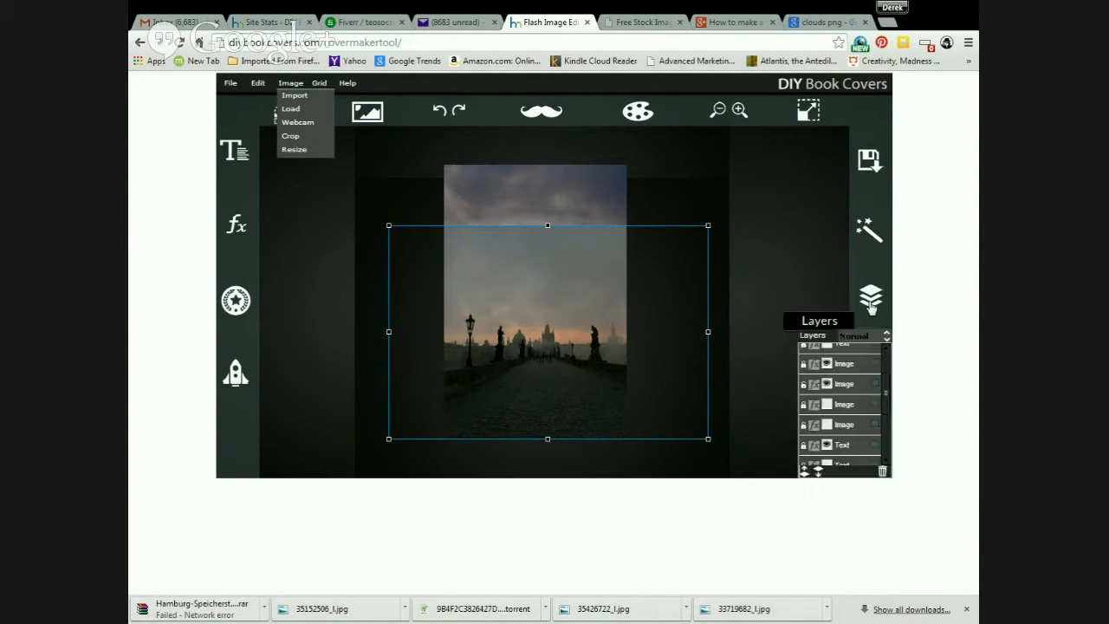
left_click(819, 472)
left_click(818, 472)
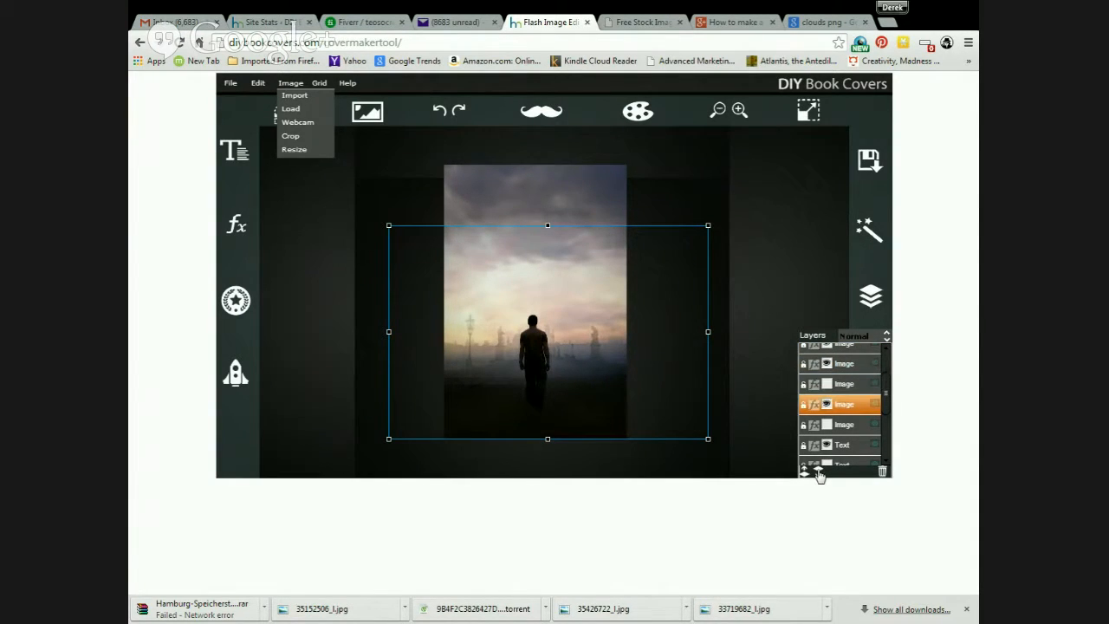
left_click(818, 472)
left_click(818, 472)
left_click(819, 472)
left_click(819, 472)
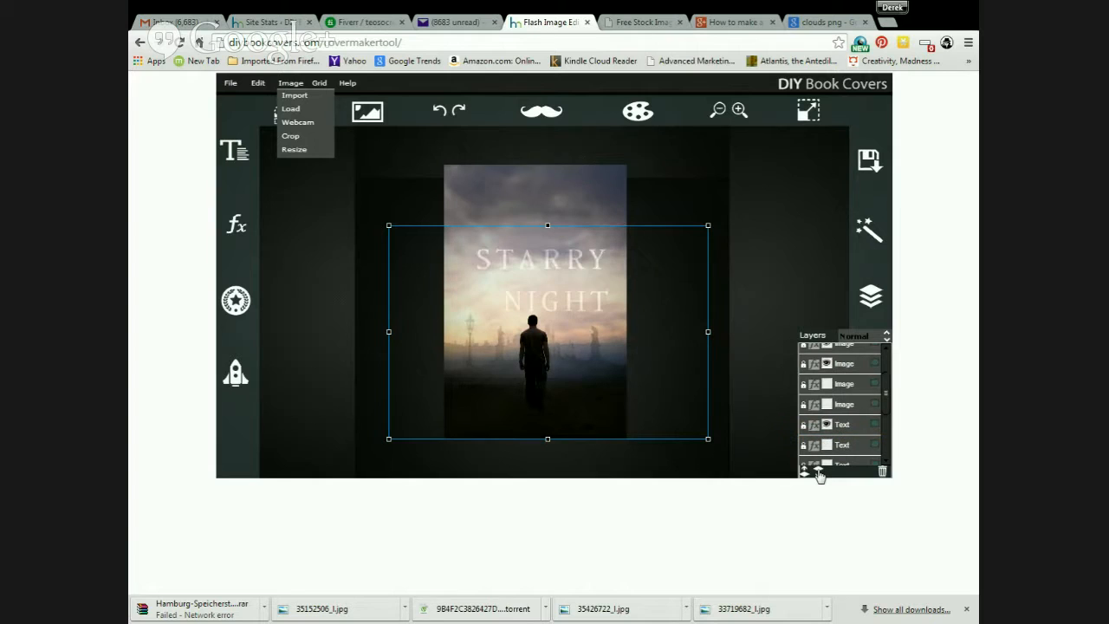
Step: Raise the bridge photo back up past the title text to above both man photo layers
left_click(804, 472)
left_click(805, 472)
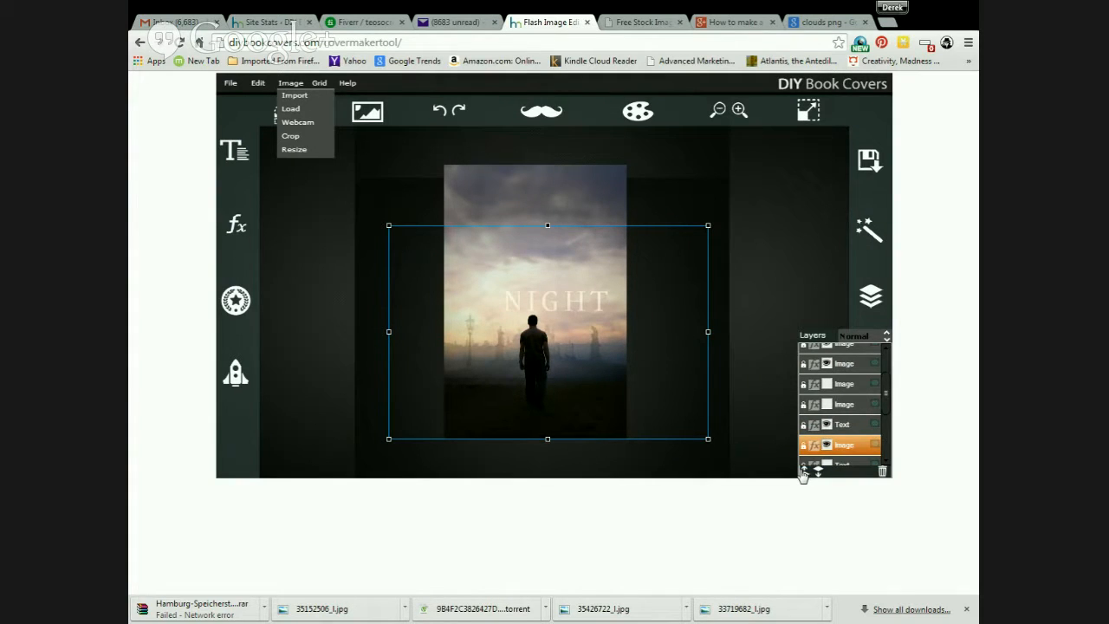
left_click(804, 472)
left_click(804, 472)
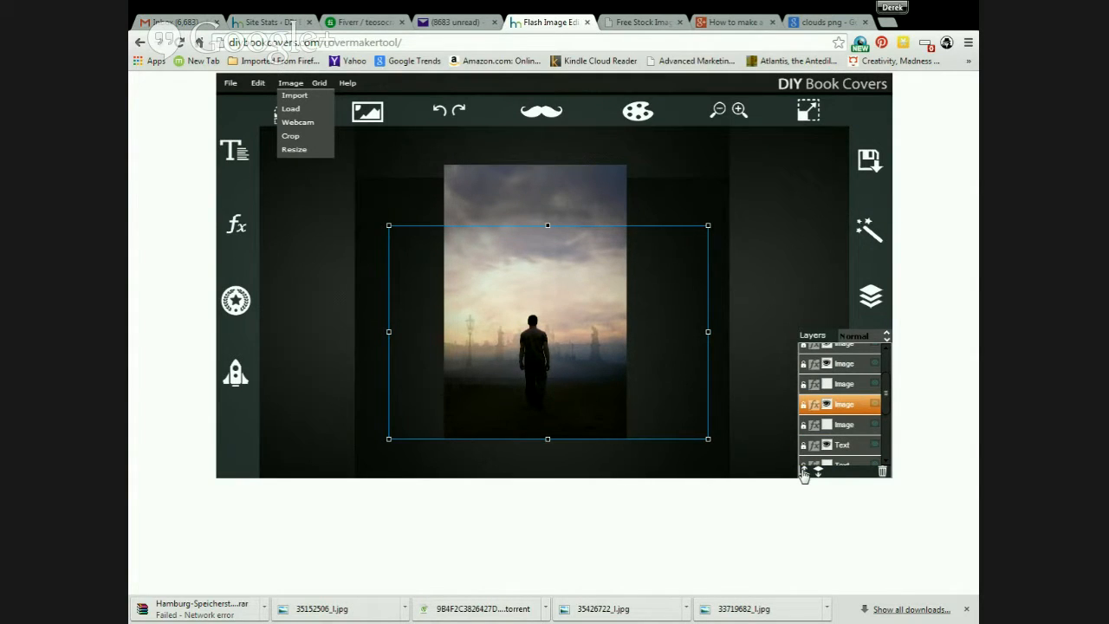
left_click(804, 472)
left_click(804, 473)
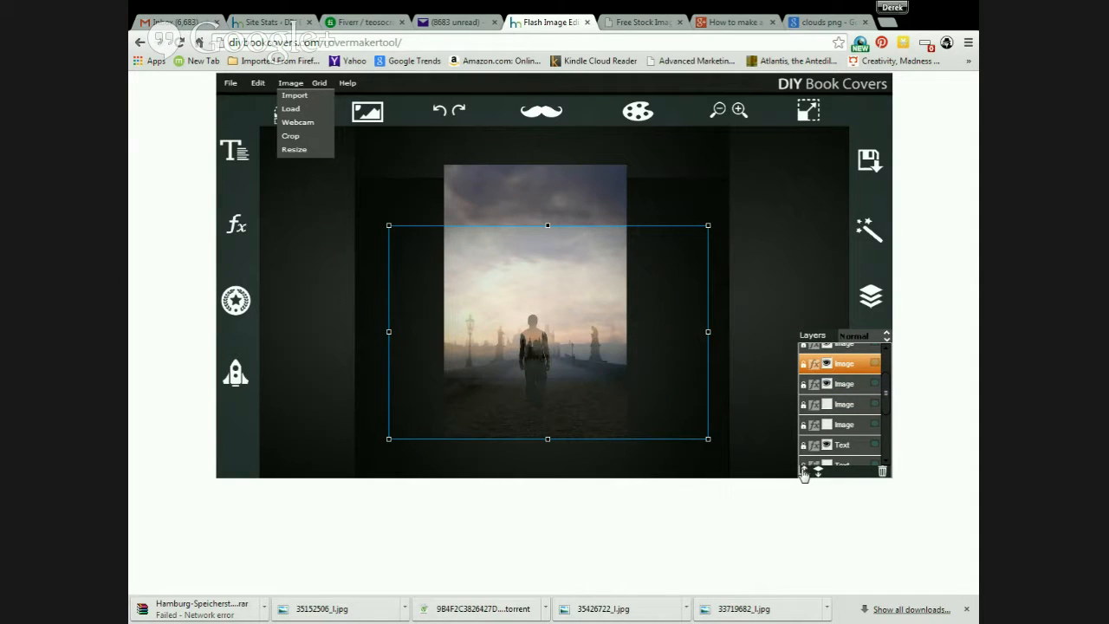
left_click(804, 472)
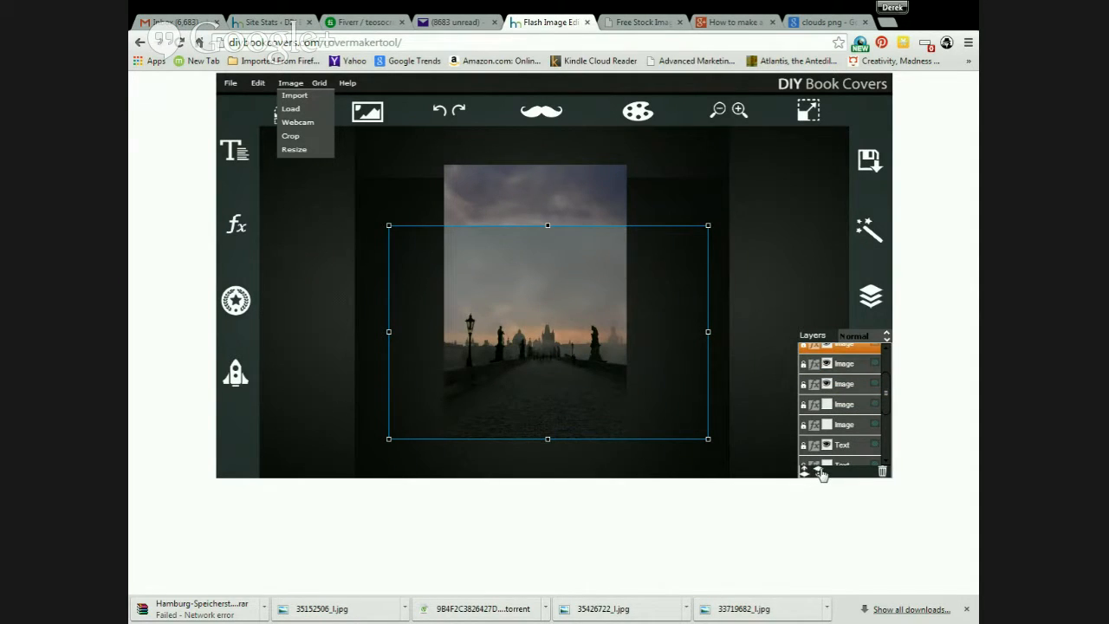
Step: Lower the bridge photo from above the man photos to beneath the title text and the cloud rectangle layer
left_click(820, 472)
left_click(820, 472)
left_click(820, 472)
left_click(819, 472)
left_click(820, 473)
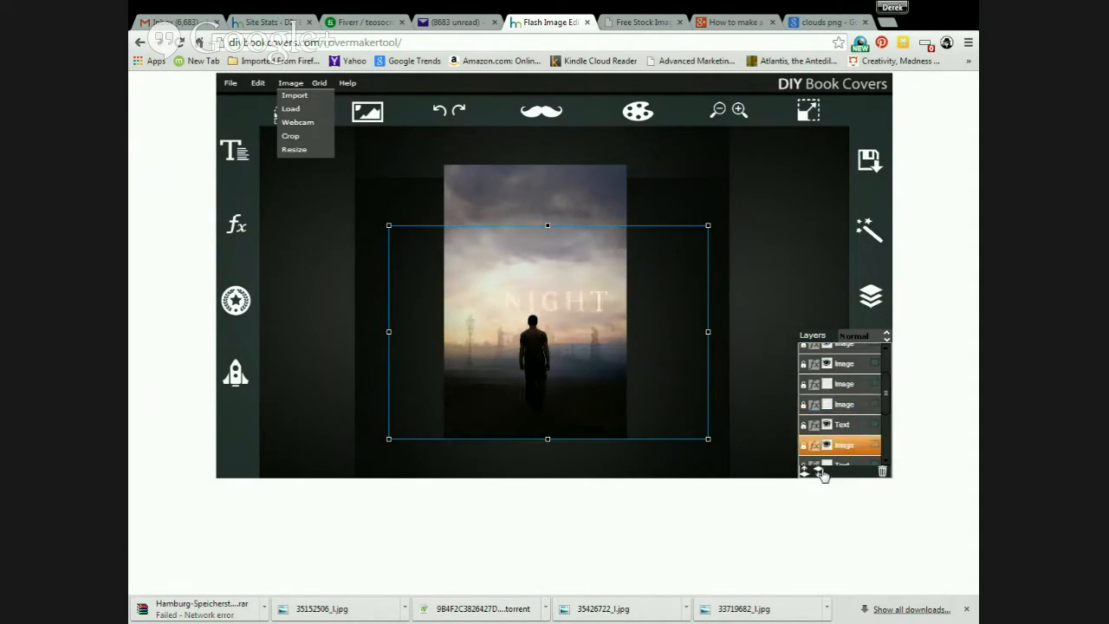
left_click(820, 472)
left_click(820, 472)
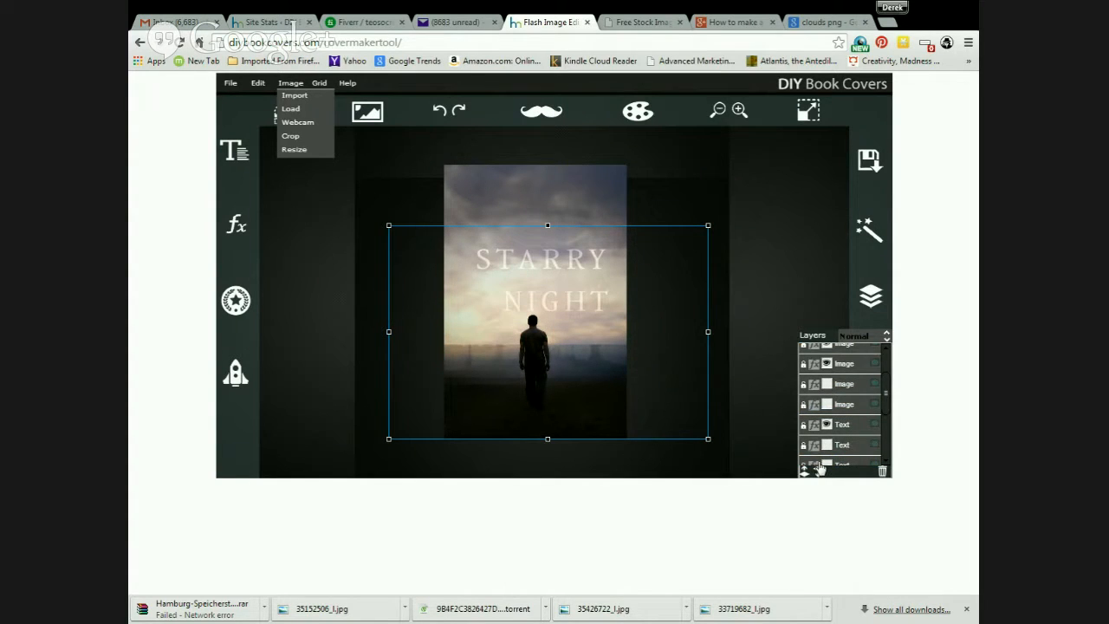
Step: Toggle the Multiply and Screen copies of the man photo off and on to compare their effect on the cover
left_click(830, 368)
left_click(830, 368)
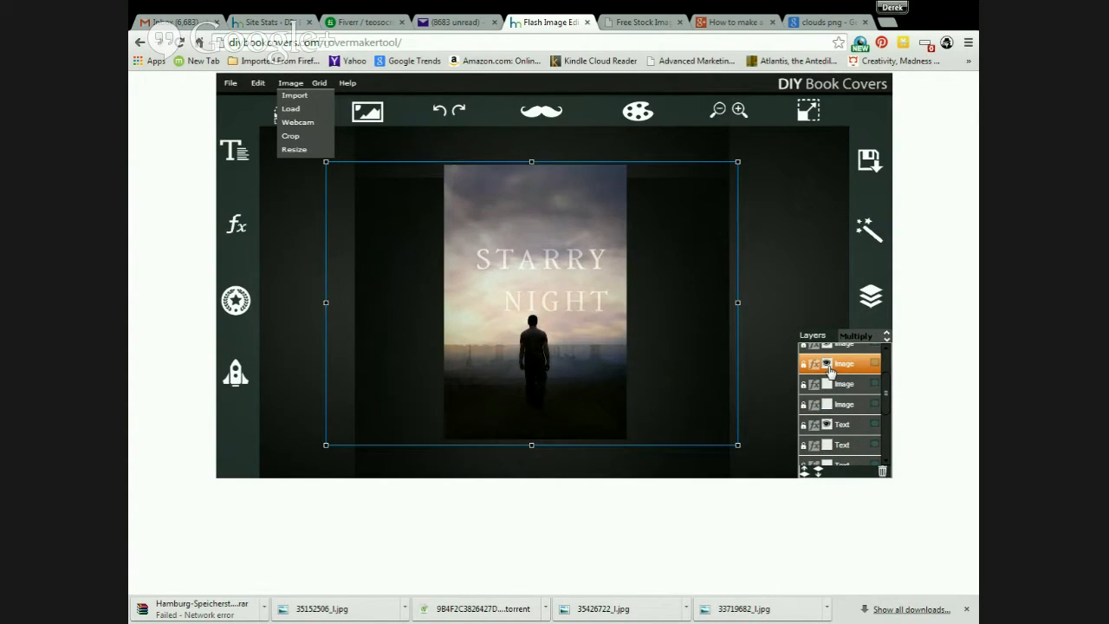
scroll(841, 378, "up", 1)
left_click(830, 362)
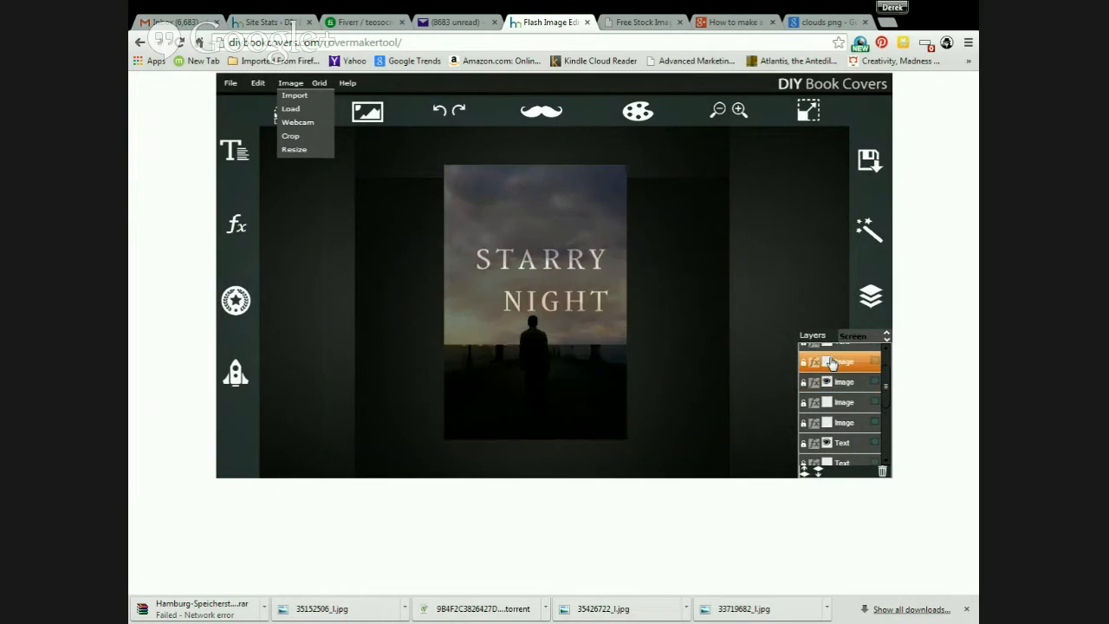
left_click(830, 363)
scroll(845, 382, "up", 1)
scroll(842, 385, "up", 2)
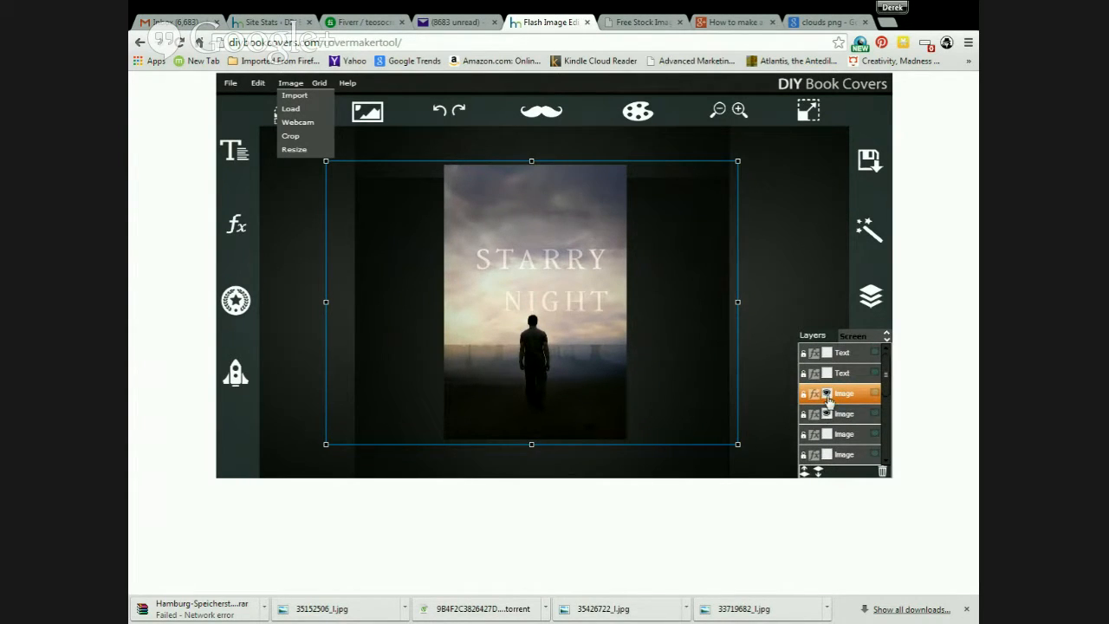
left_click(829, 394)
left_click(830, 395)
left_click(830, 395)
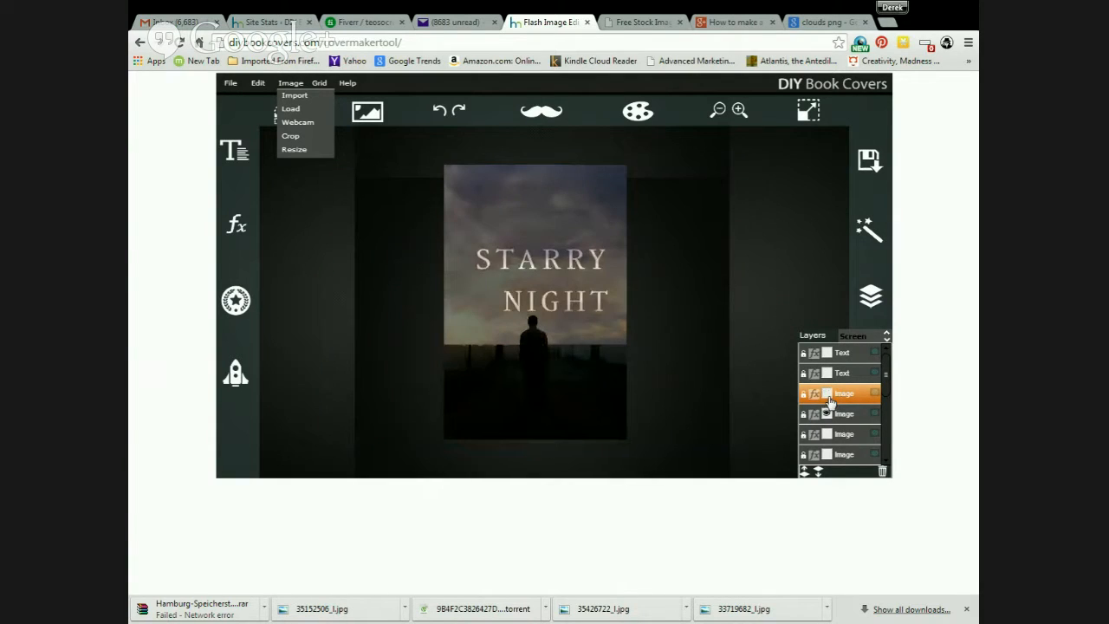
left_click(829, 395)
left_click(827, 421)
left_click(827, 421)
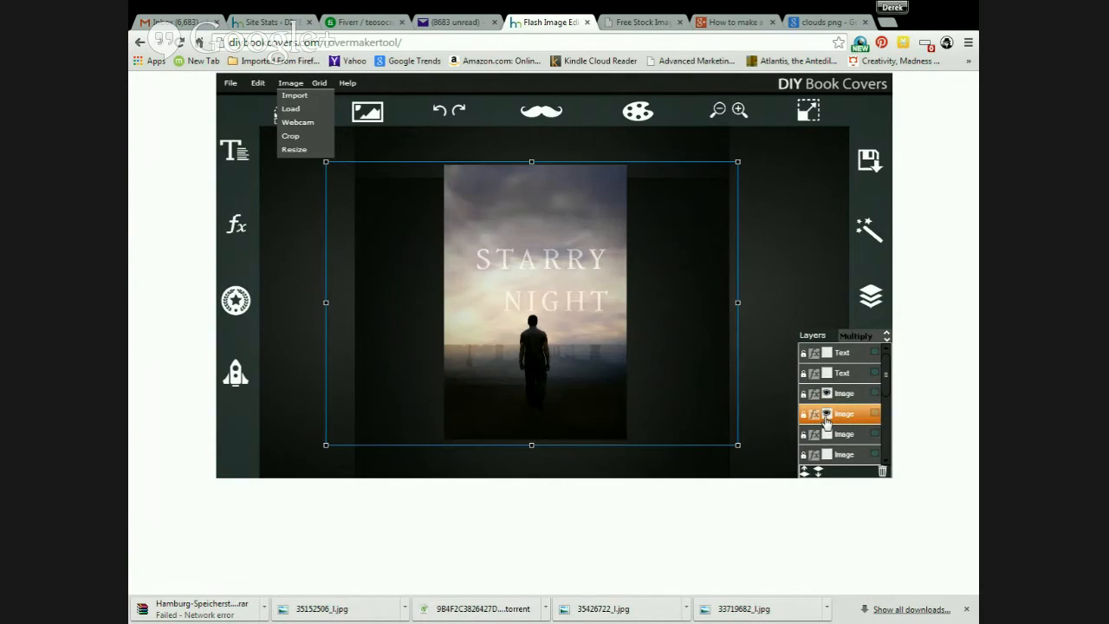
Step: Toggle the cloud rectangle layer off and on to check its effect on the sky and bridge
scroll(842, 440, "down", 3)
scroll(845, 440, "down", 5)
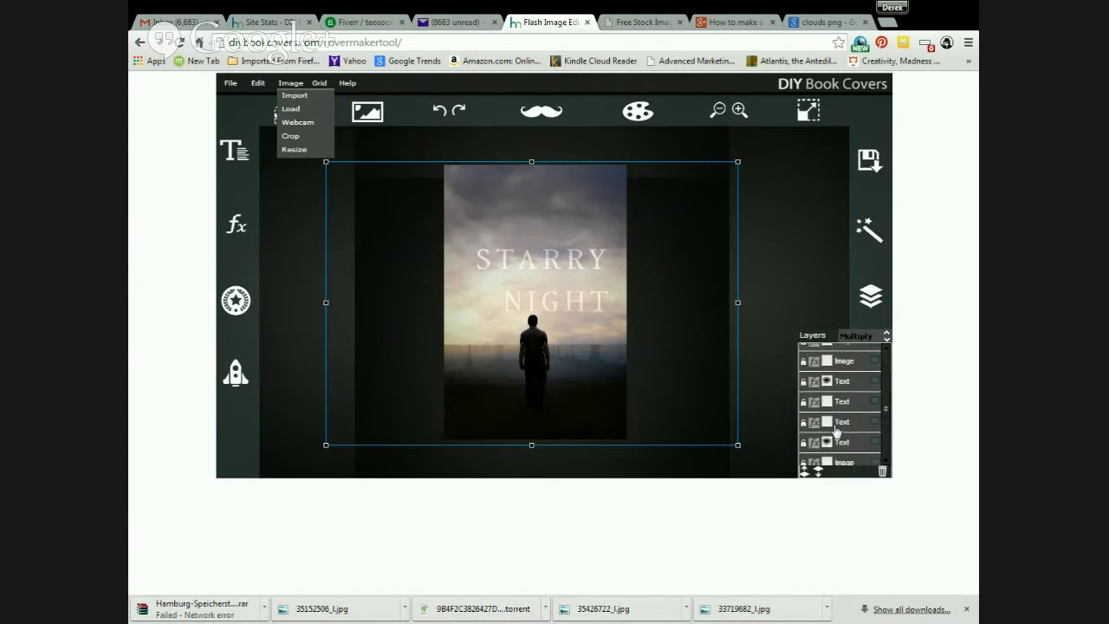
left_click(828, 416)
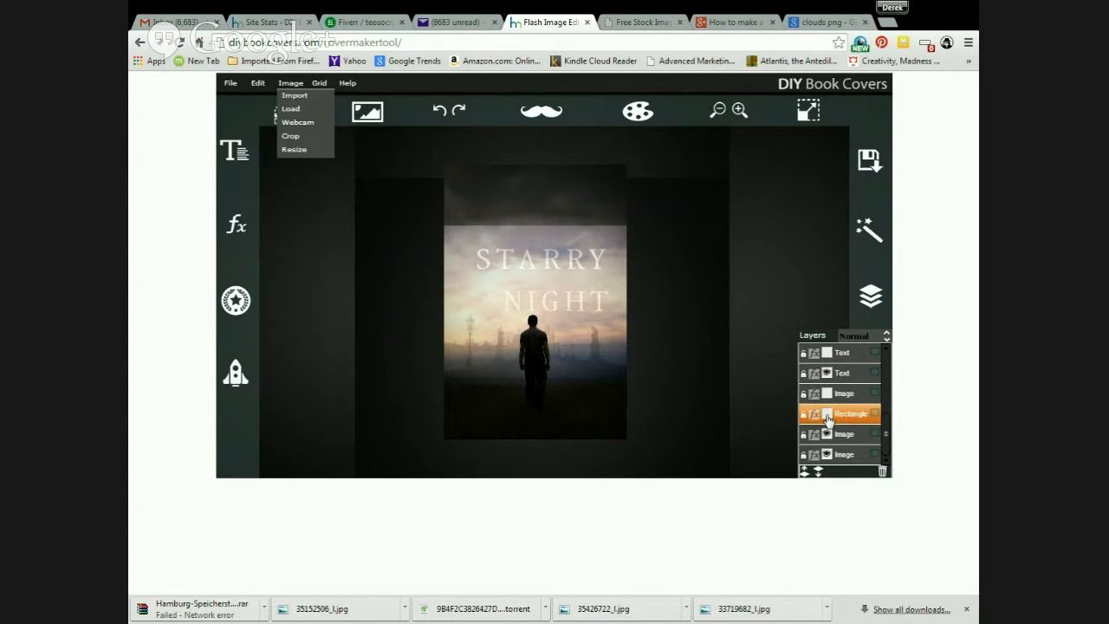
left_click(827, 415)
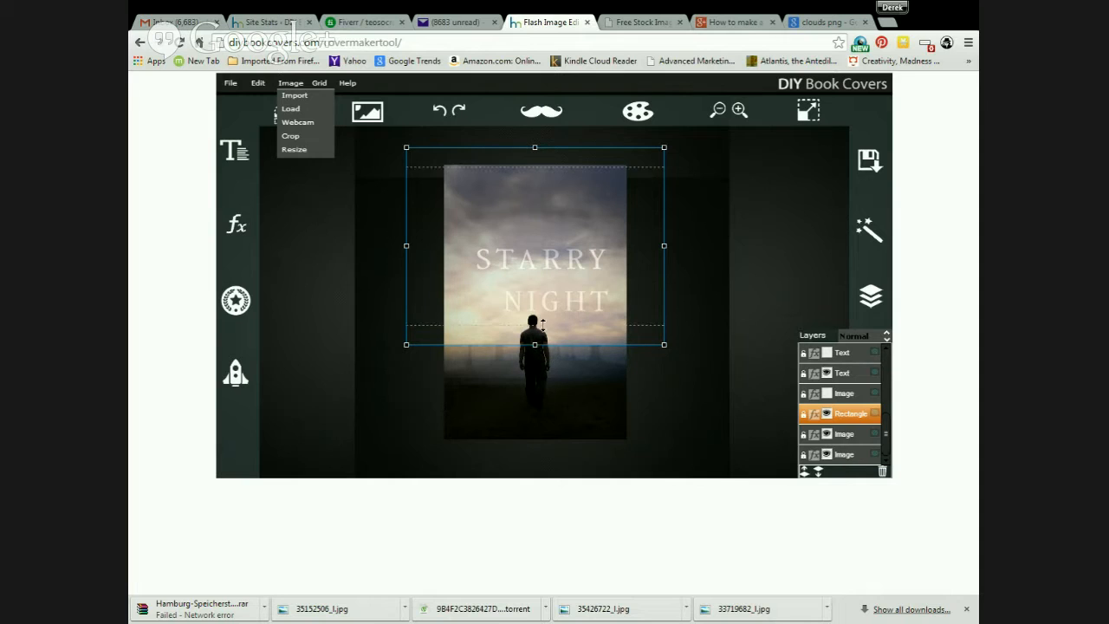
left_click_drag(542, 332, 540, 343)
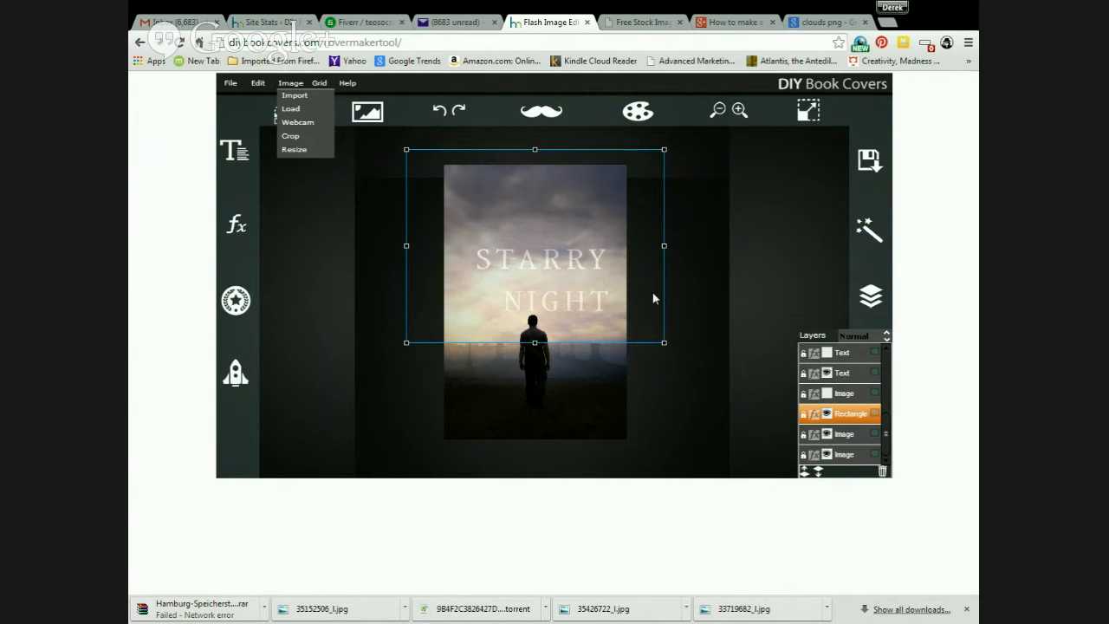
left_click(607, 280)
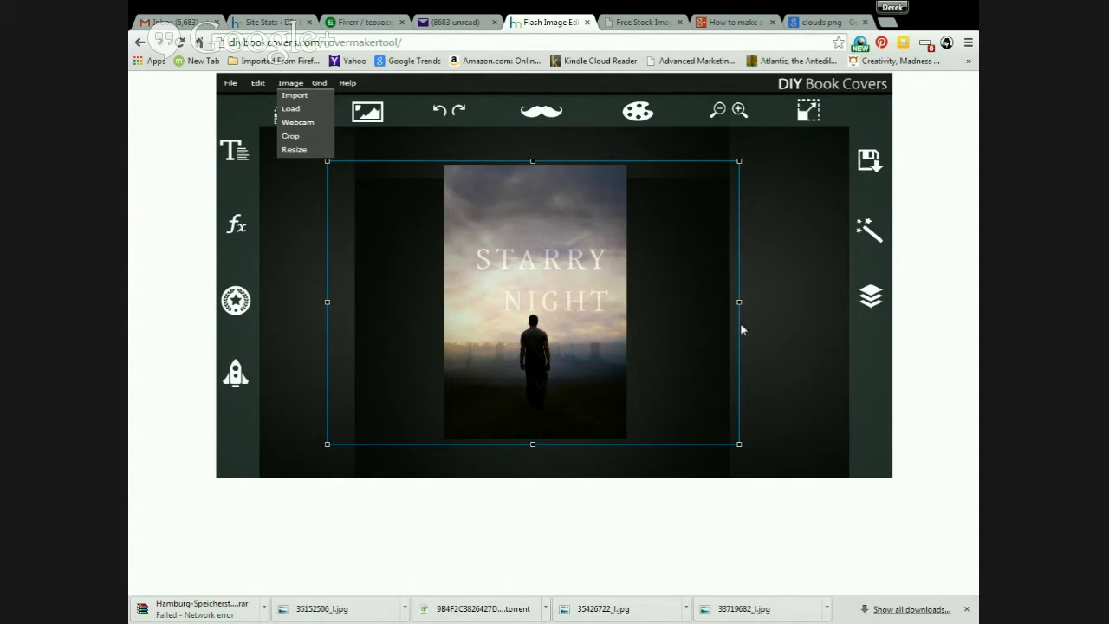
left_click(439, 113)
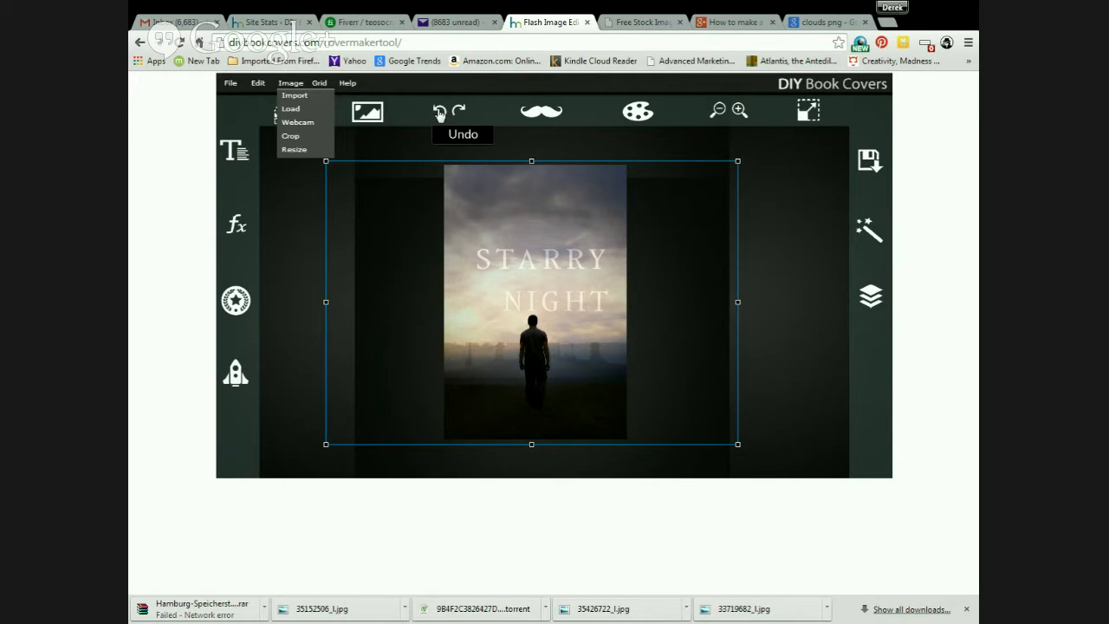
left_click(439, 113)
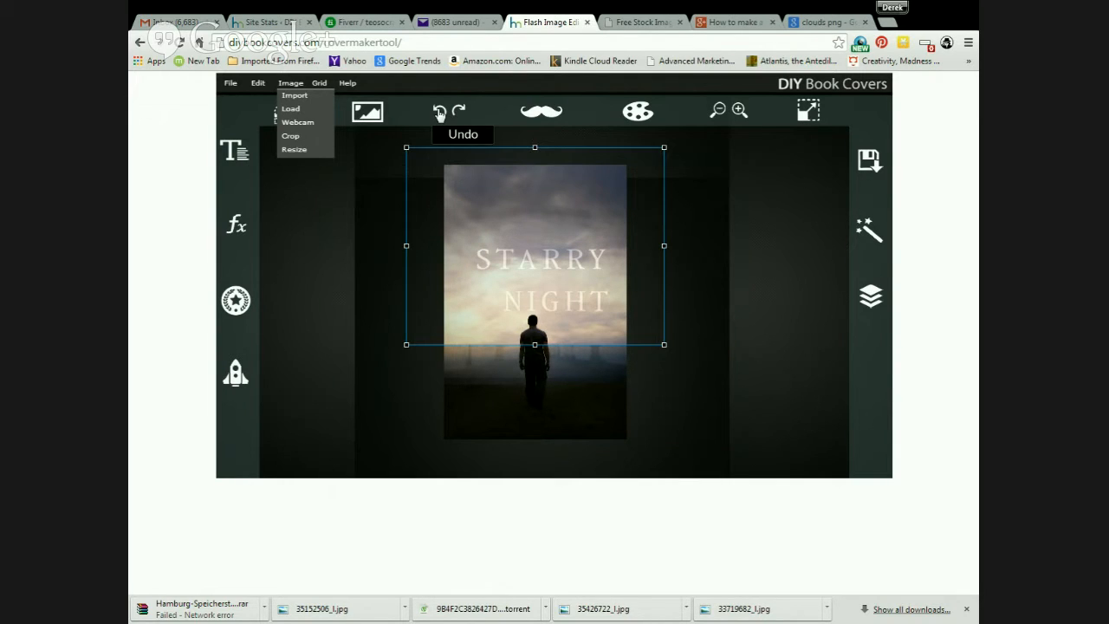
left_click(548, 195)
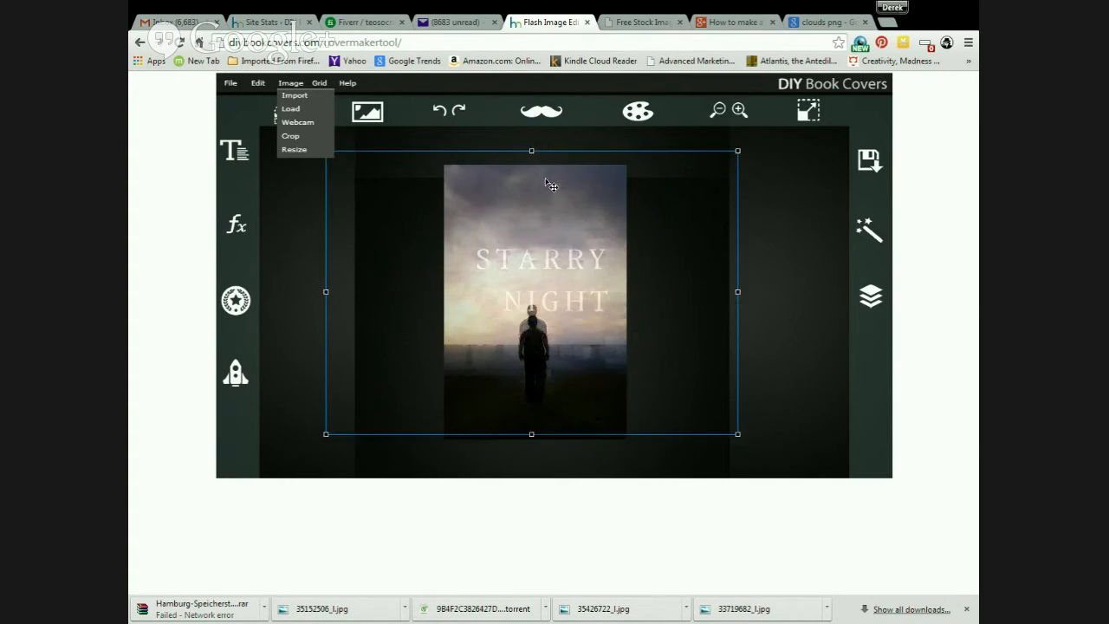
left_click(442, 119)
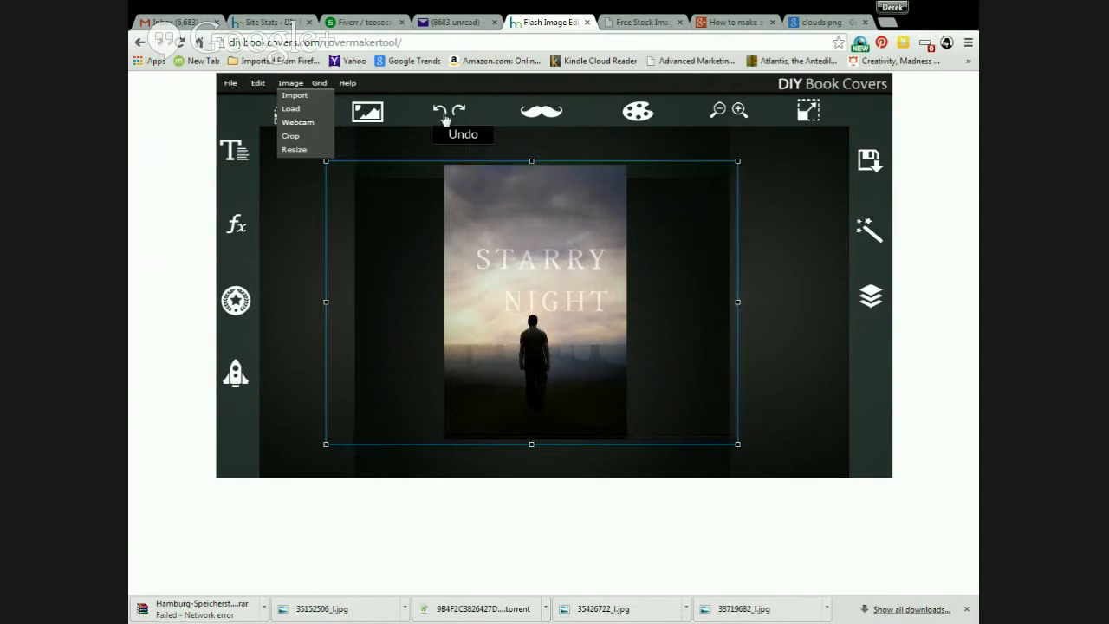
Step: Raise the cloud rectangle layer above the title text layers, undoing a stray shift of the man photo
left_click(869, 305)
left_click(825, 416)
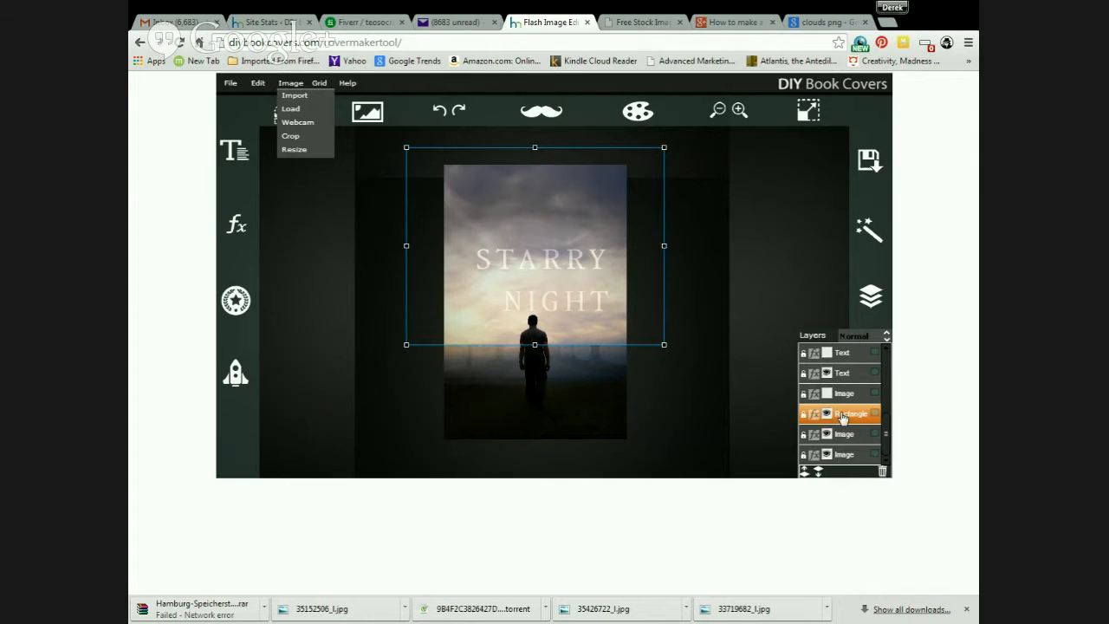
left_click(804, 469)
left_click(804, 470)
left_click(804, 470)
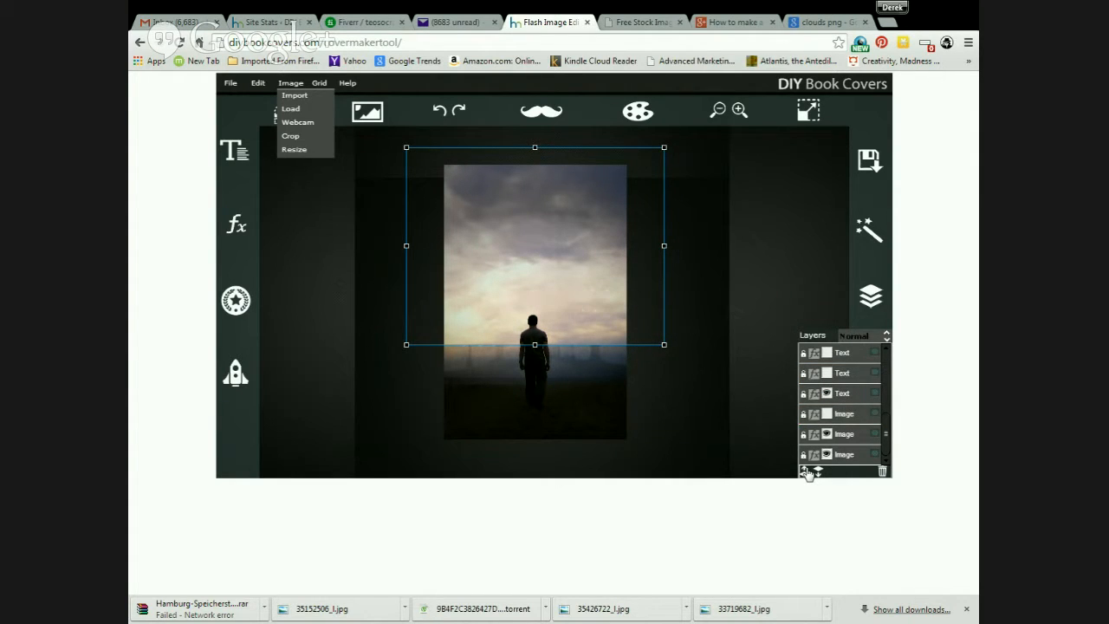
left_click_drag(584, 285, 586, 269)
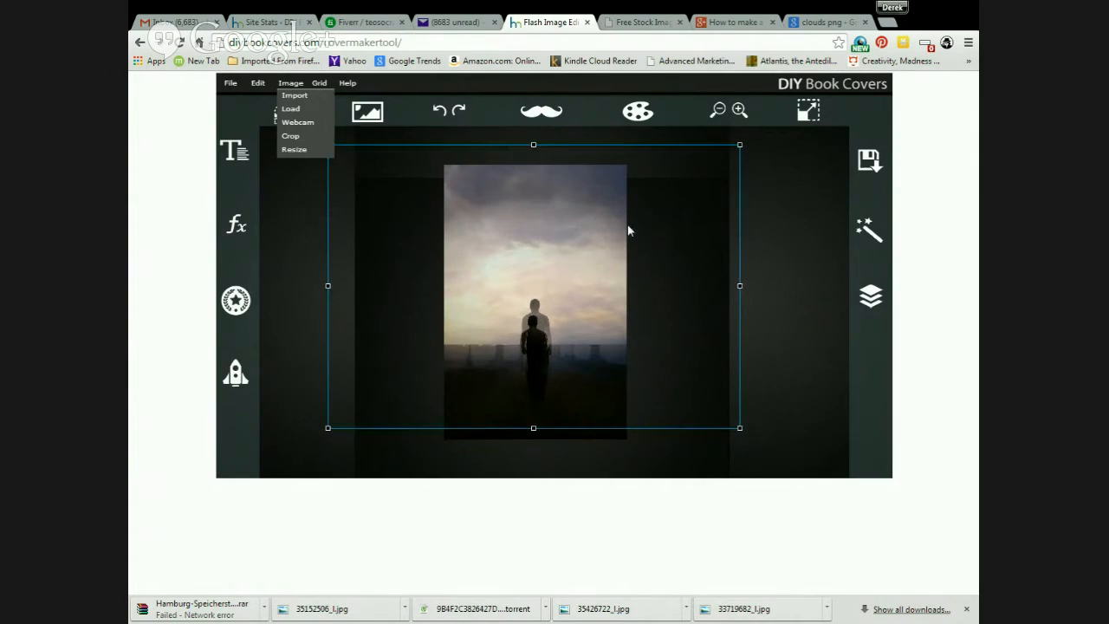
left_click(447, 118)
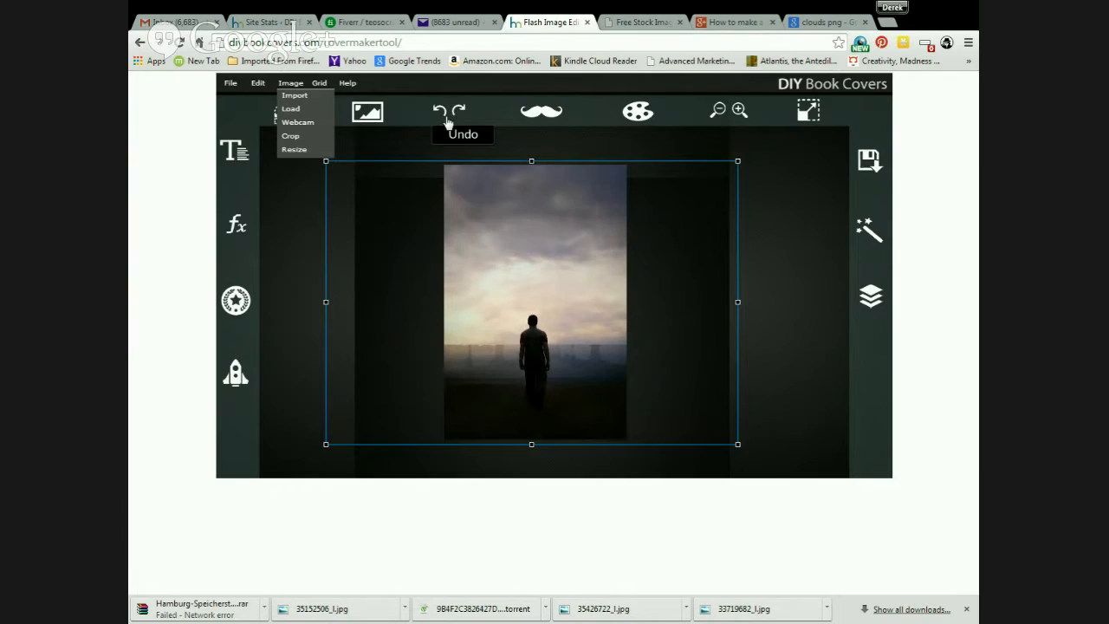
Step: Raise the cloud rectangle layer above both man photo layers and move it up until its lower edge meets the top of the man's head
left_click(870, 296)
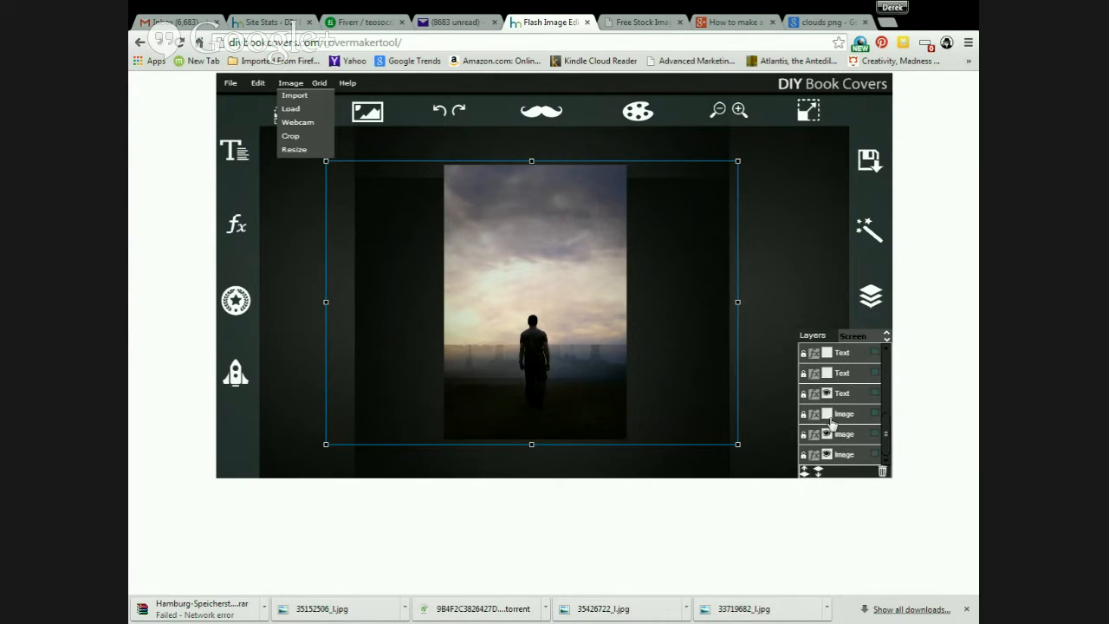
left_click(826, 394)
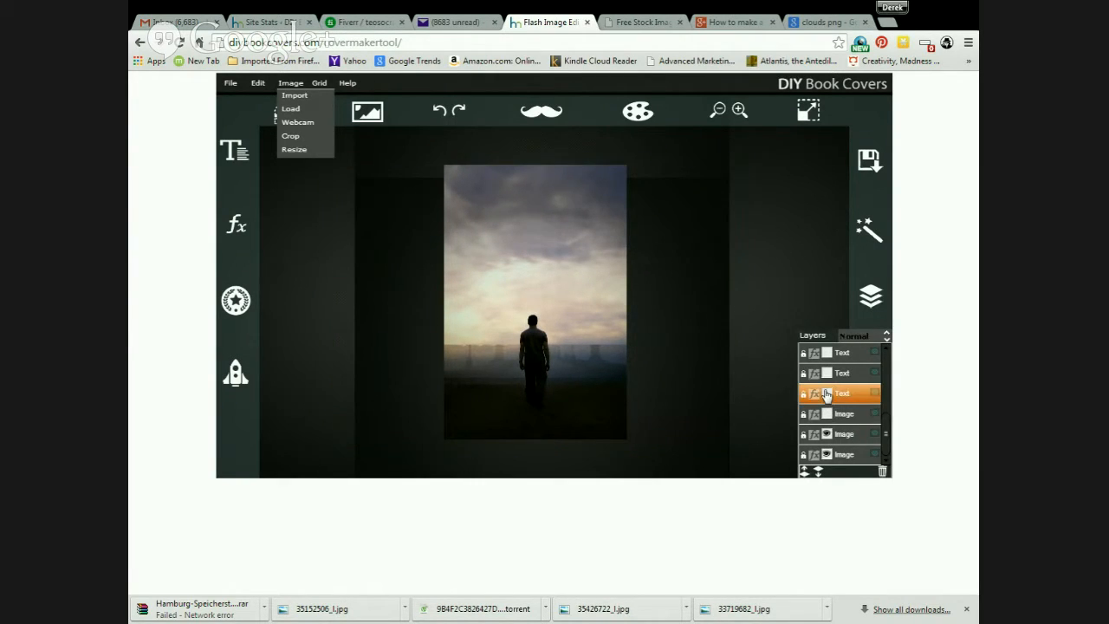
scroll(828, 390, "up", 3)
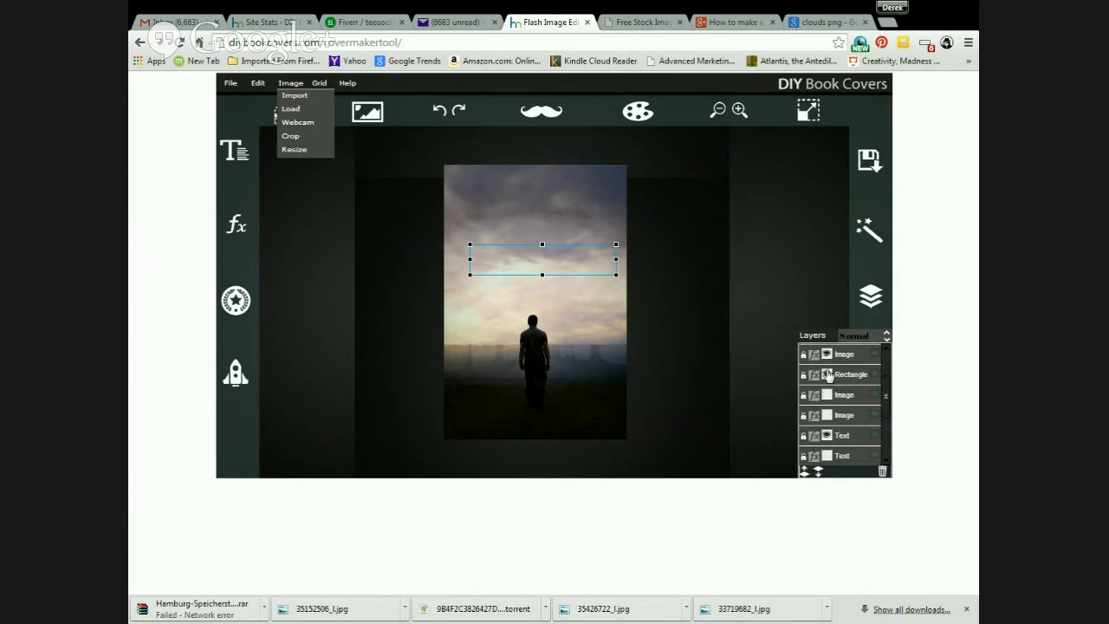
left_click(827, 374)
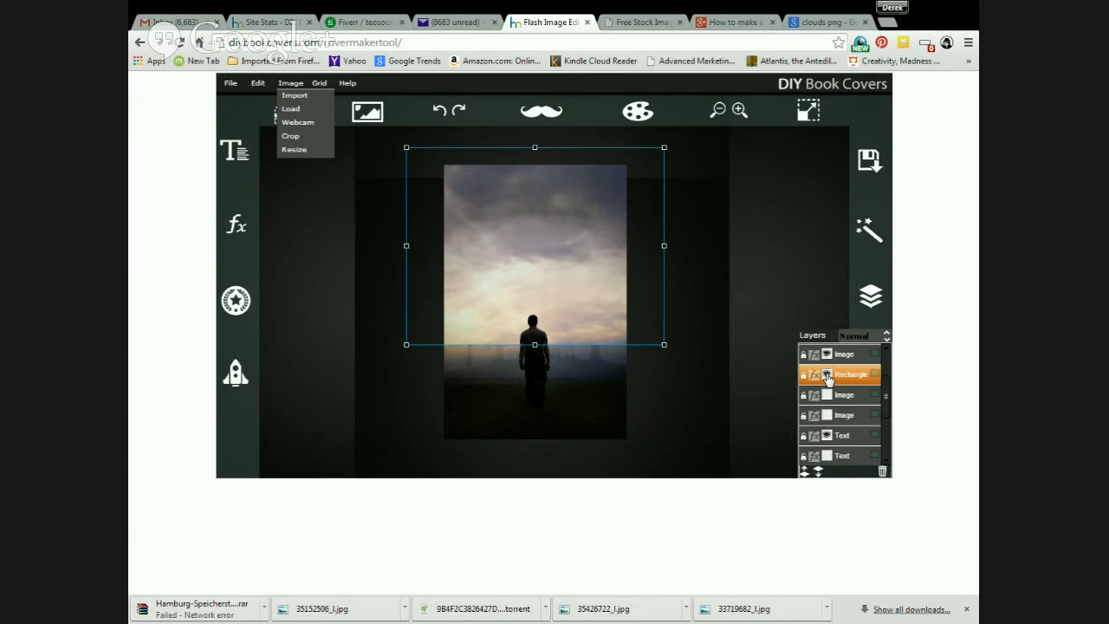
left_click(804, 470)
left_click(805, 473)
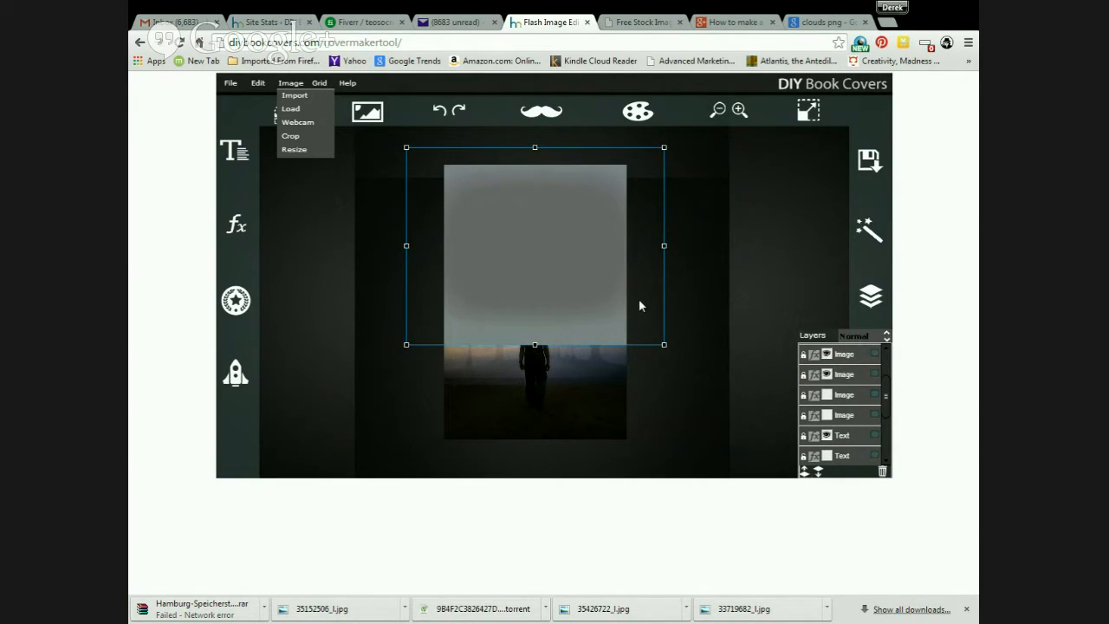
left_click_drag(617, 279, 592, 238)
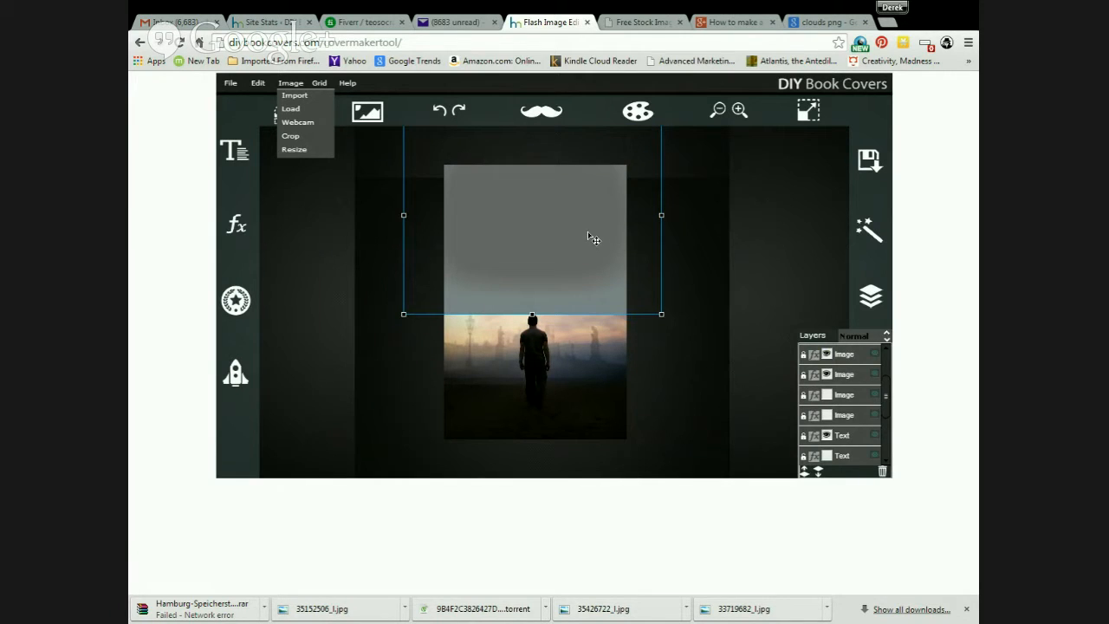
Step: Lower the cloud rectangle layer beneath the man photos and hidden images to just above the title text layers
left_click(870, 298)
left_click(821, 473)
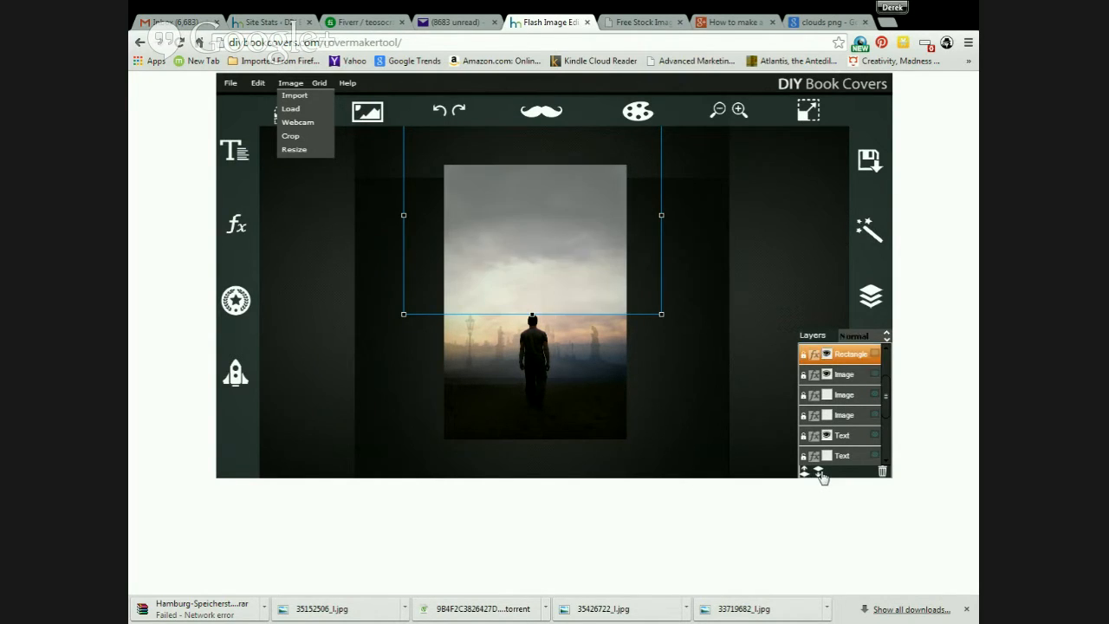
left_click(820, 473)
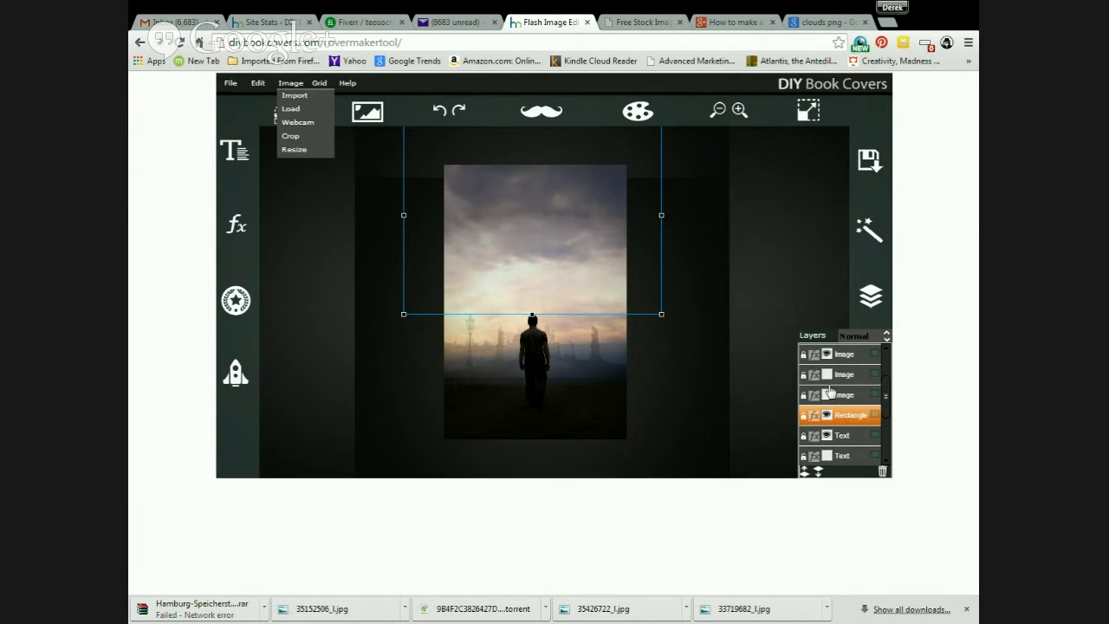
Step: Find the bridge photo in the layer stack and enlarge it slightly from its corner
left_click(827, 357)
scroll(830, 416, "down", 5)
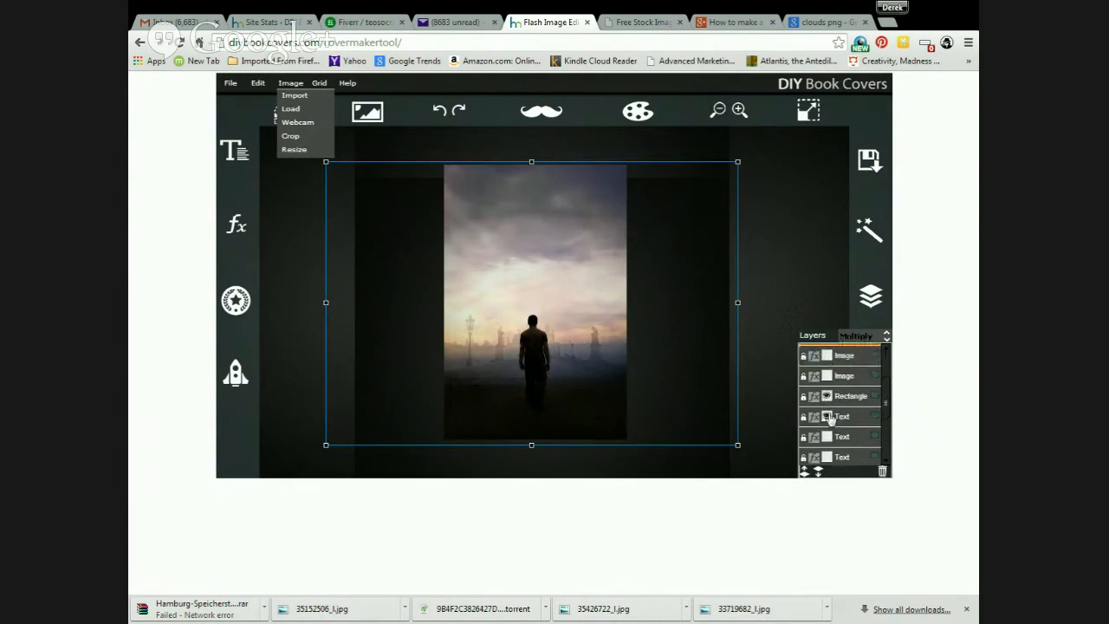
left_click(828, 412)
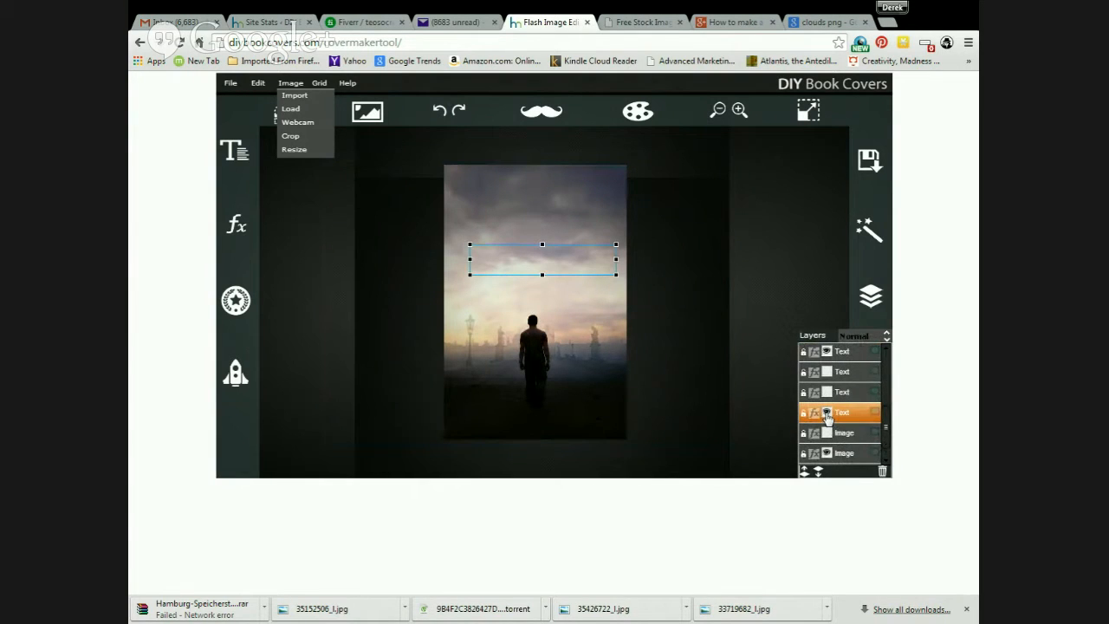
scroll(828, 416, "down", 1)
left_click(823, 434)
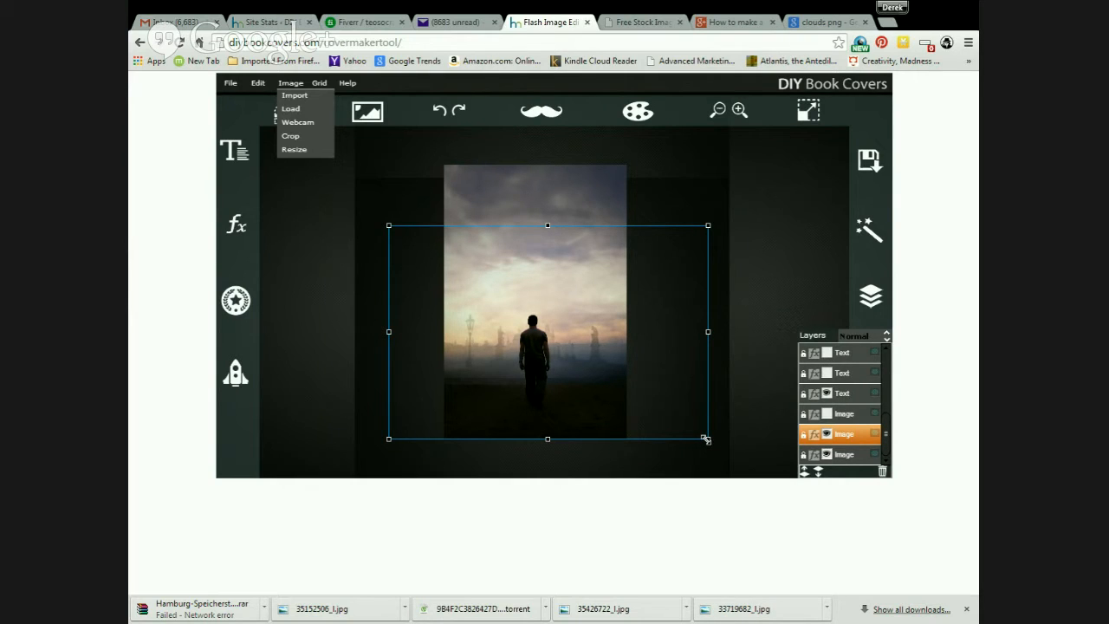
left_click_drag(705, 439, 711, 442)
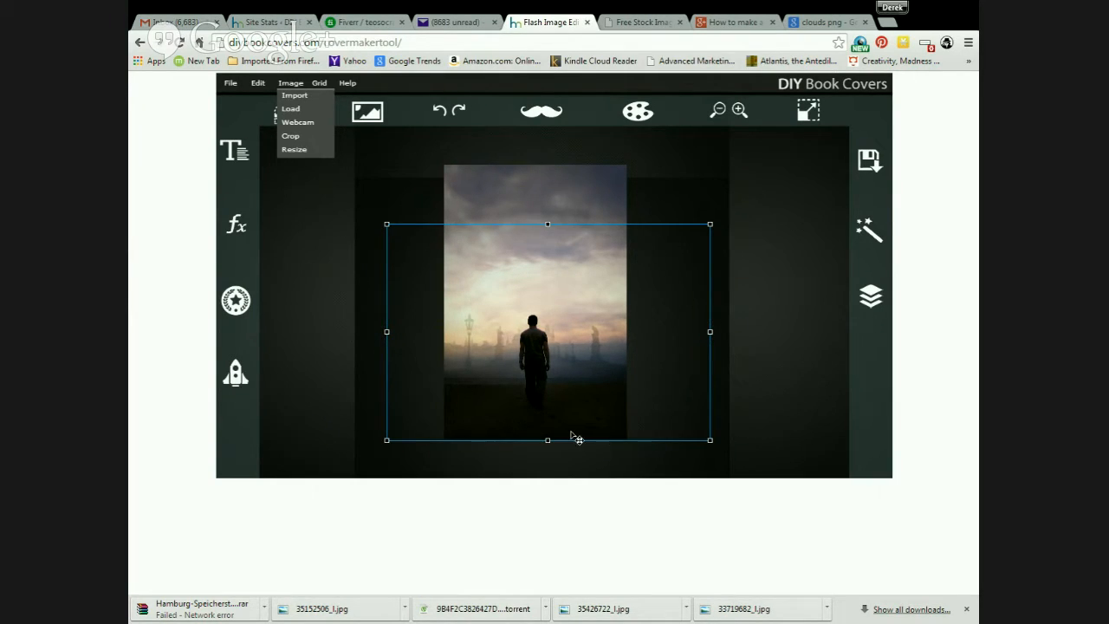
left_click(523, 288)
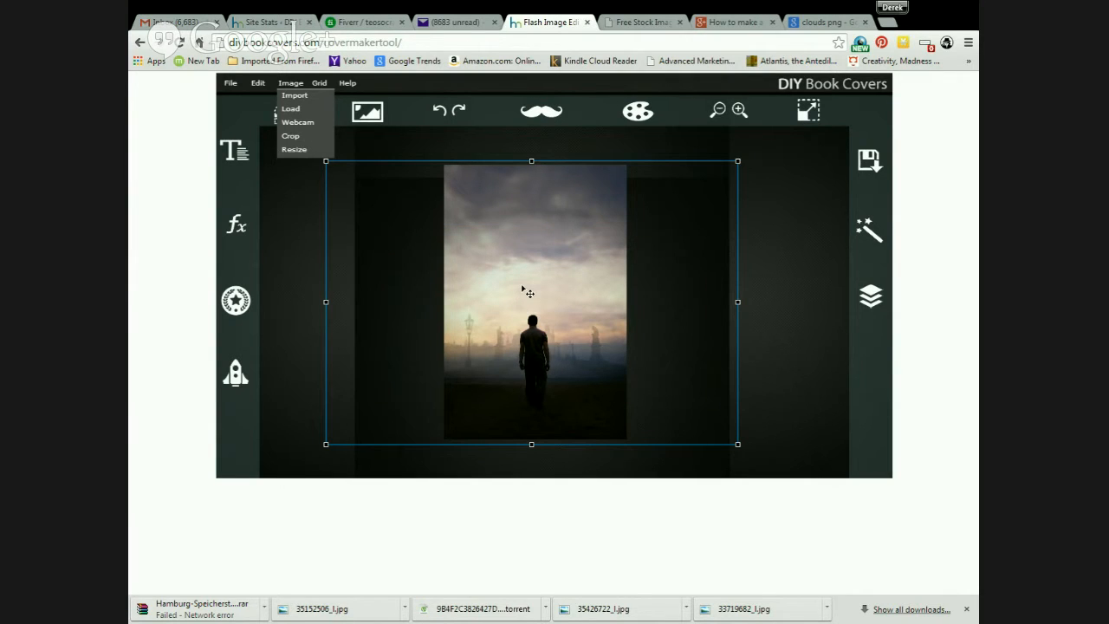
left_click_drag(522, 289, 563, 286)
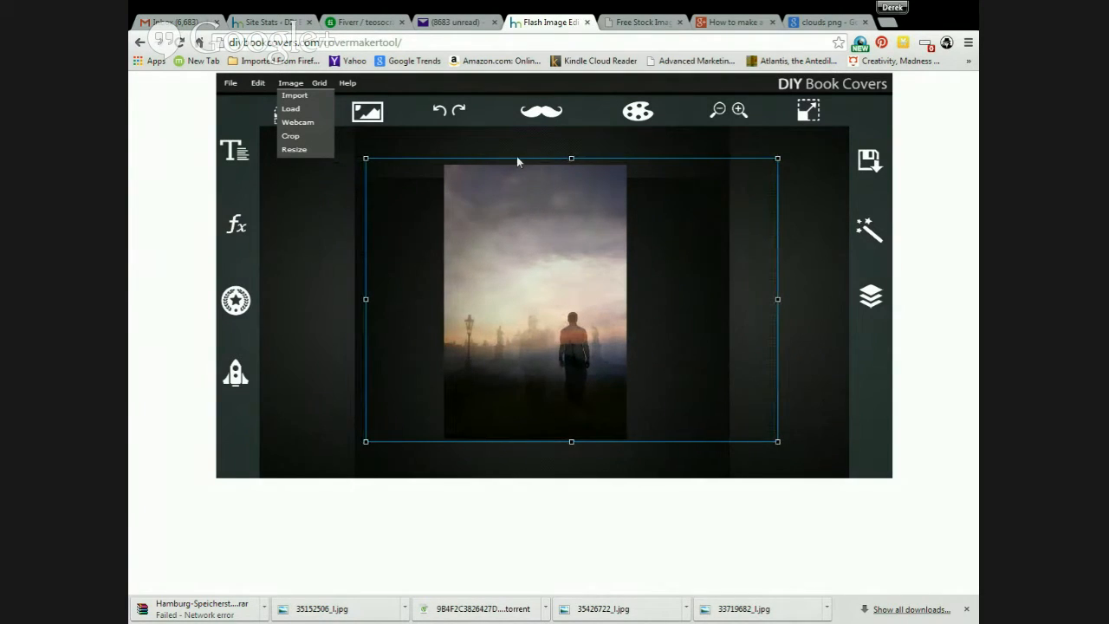
left_click(439, 110)
Step: Find the bridge photo among the lower layers and bring it in front of the man photo layers
left_click(871, 296)
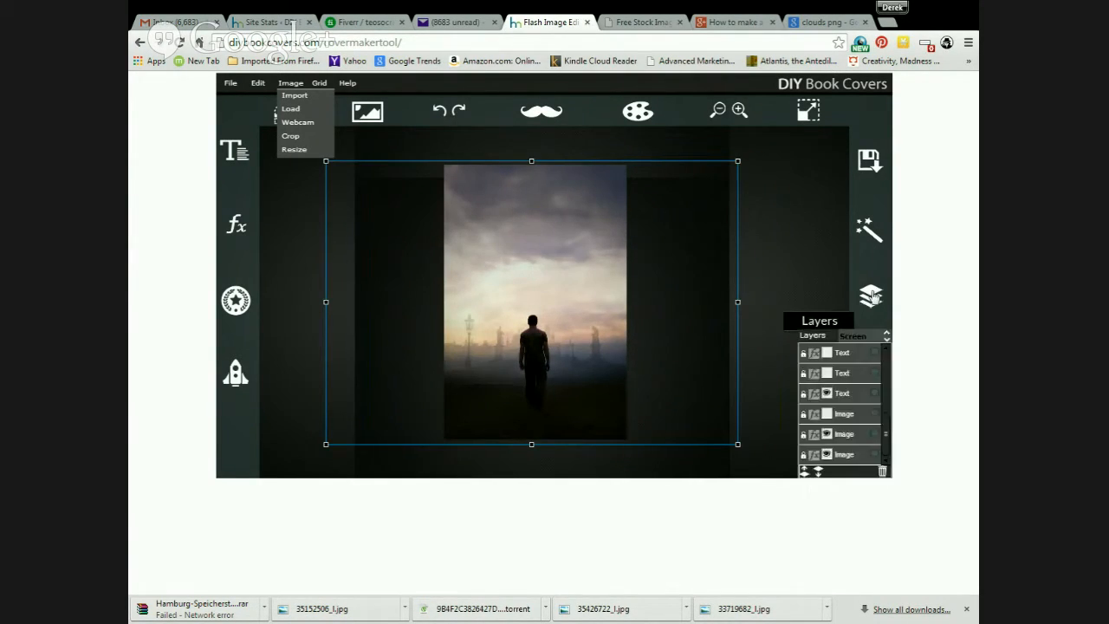
left_click(826, 394)
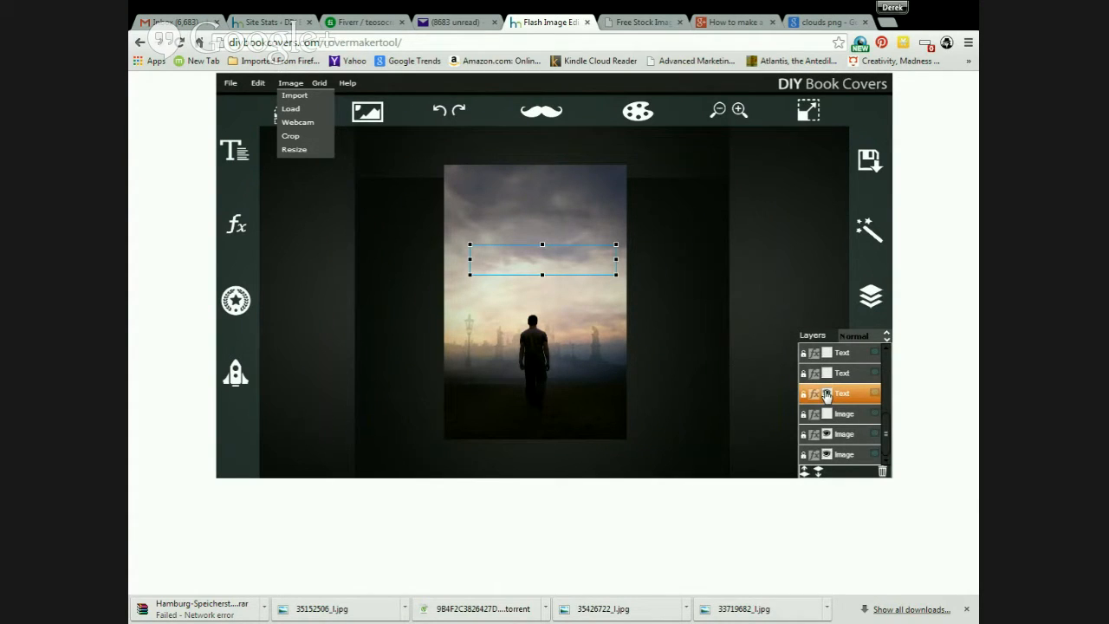
left_click(827, 453)
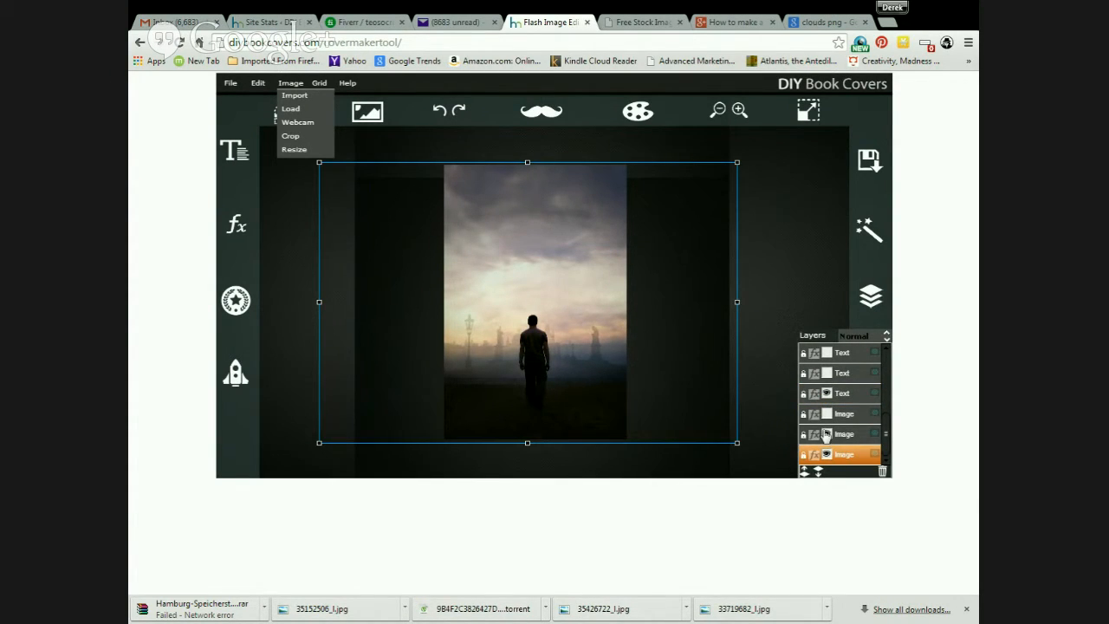
left_click(827, 434)
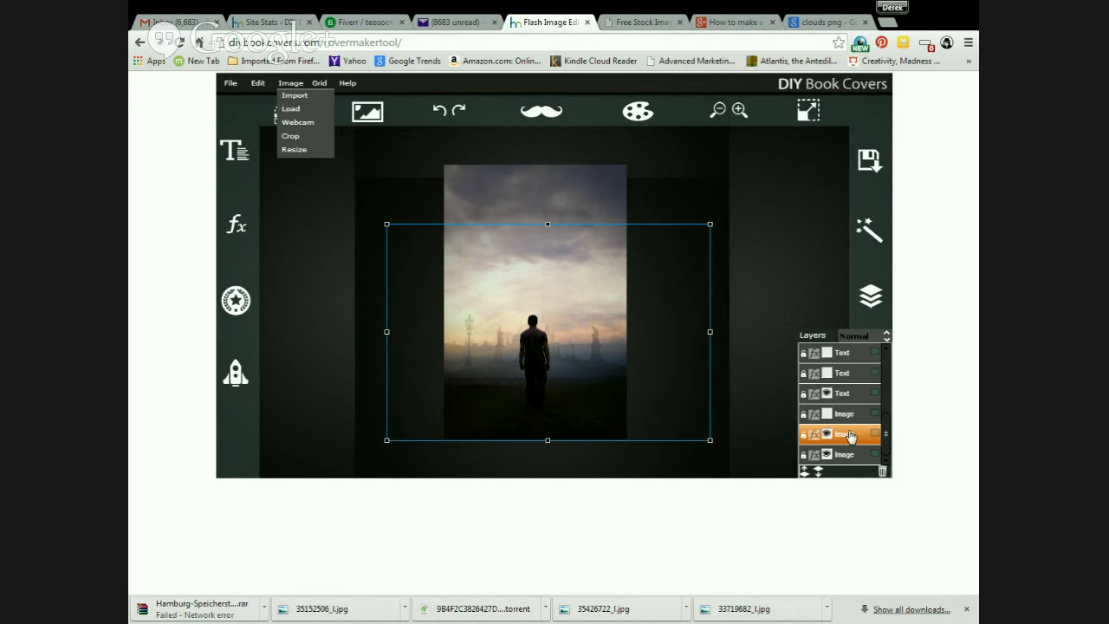
key("Delete")
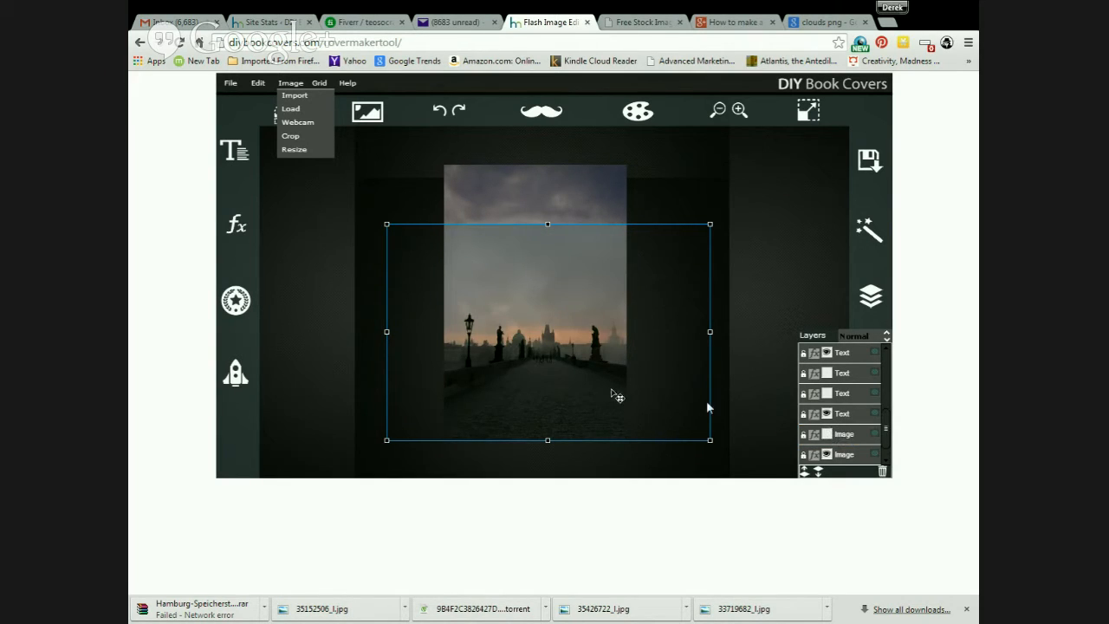
Step: Try the Multiply and Lighten blend modes on the bridge photo and settle on Overlay
left_click(864, 339)
left_click(850, 389)
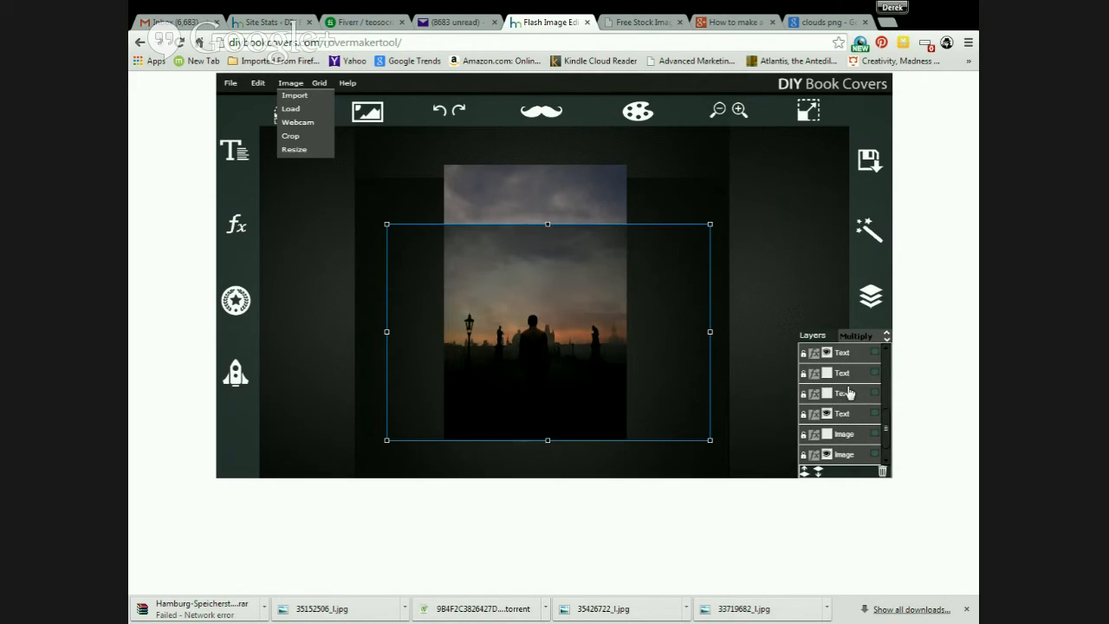
left_click(862, 340)
left_click(852, 379)
left_click(855, 338)
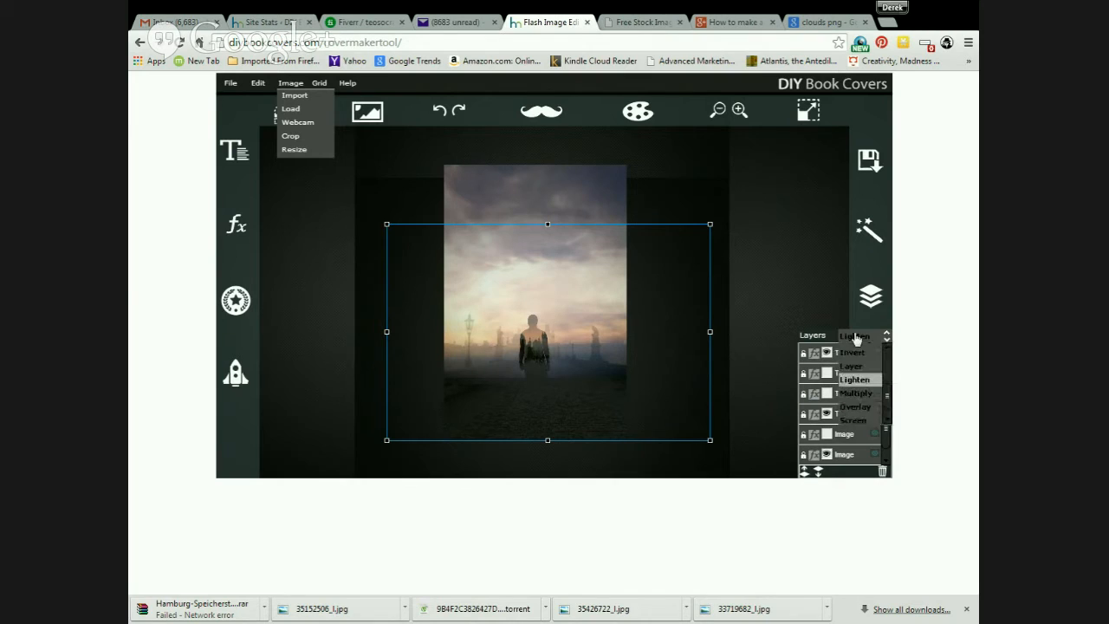
left_click(853, 407)
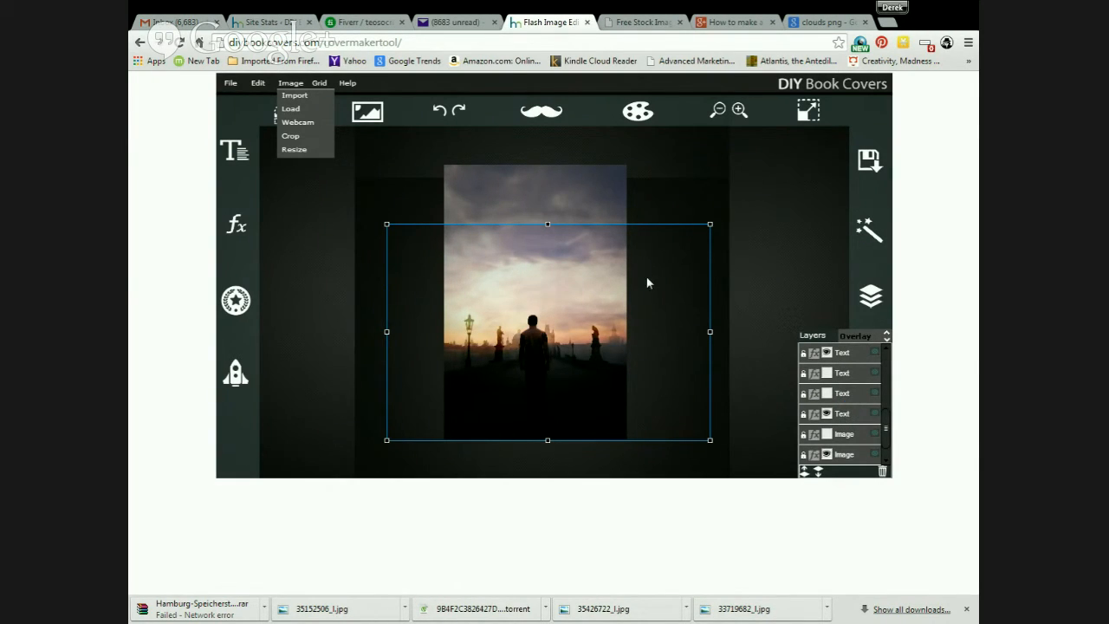
Step: Raise the cloud rectangle layer above the man photo layers and move it up until its lower edge crosses the word STARRY
left_click(739, 110)
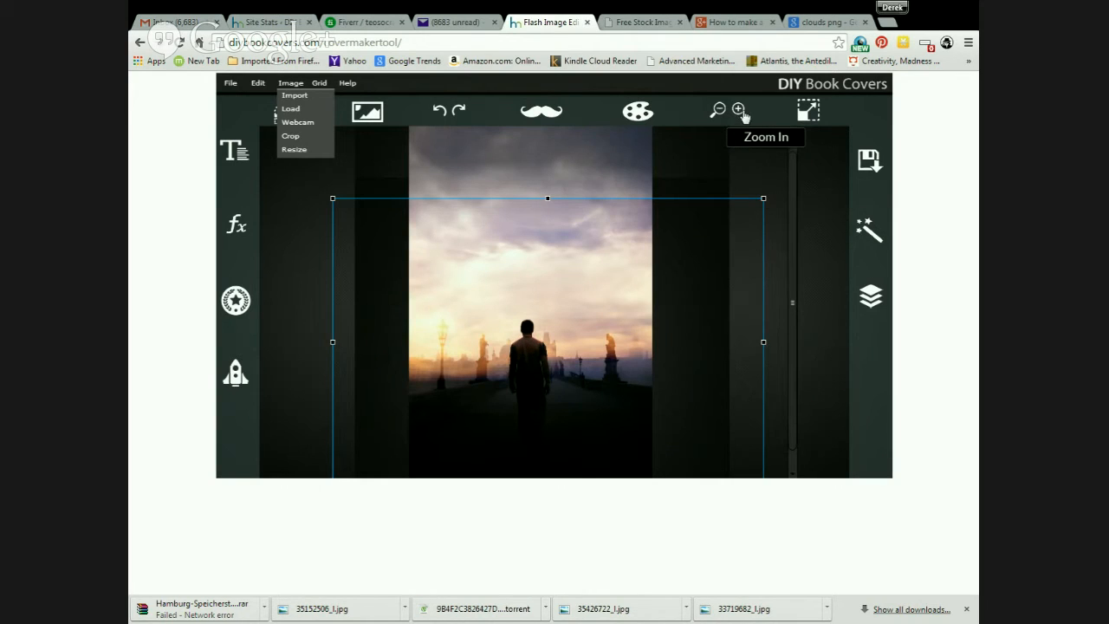
left_click(693, 175)
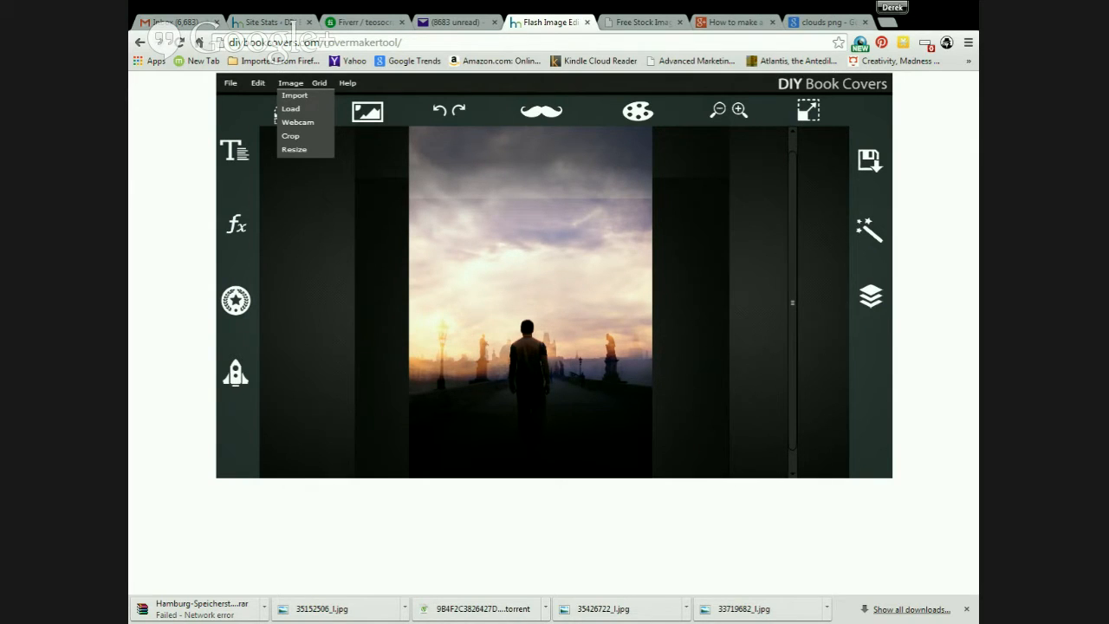
left_click(870, 296)
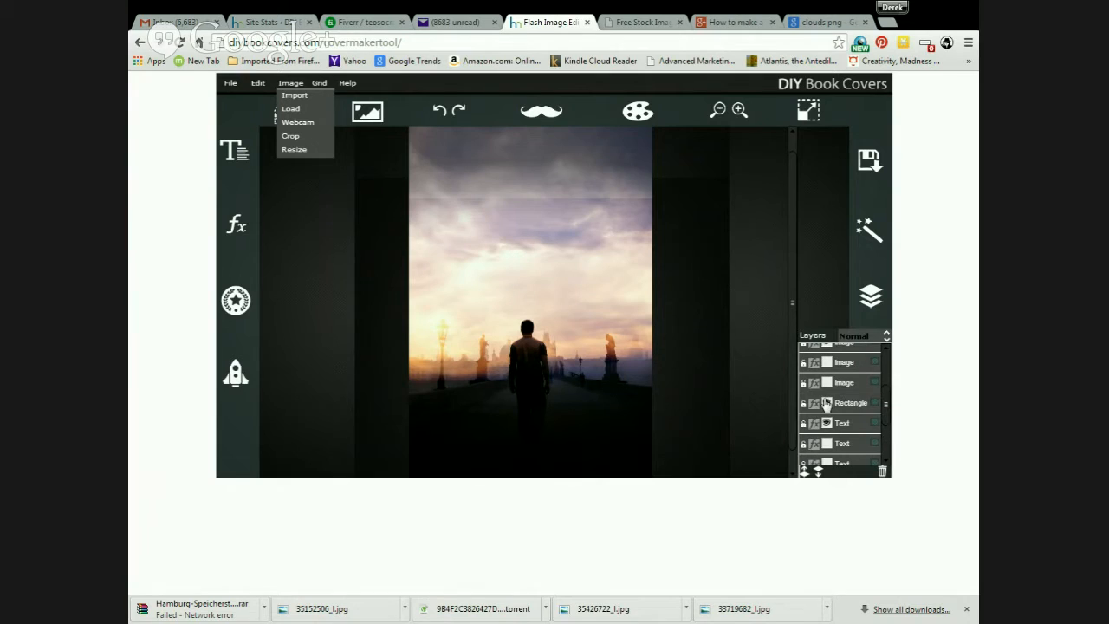
left_click(826, 403)
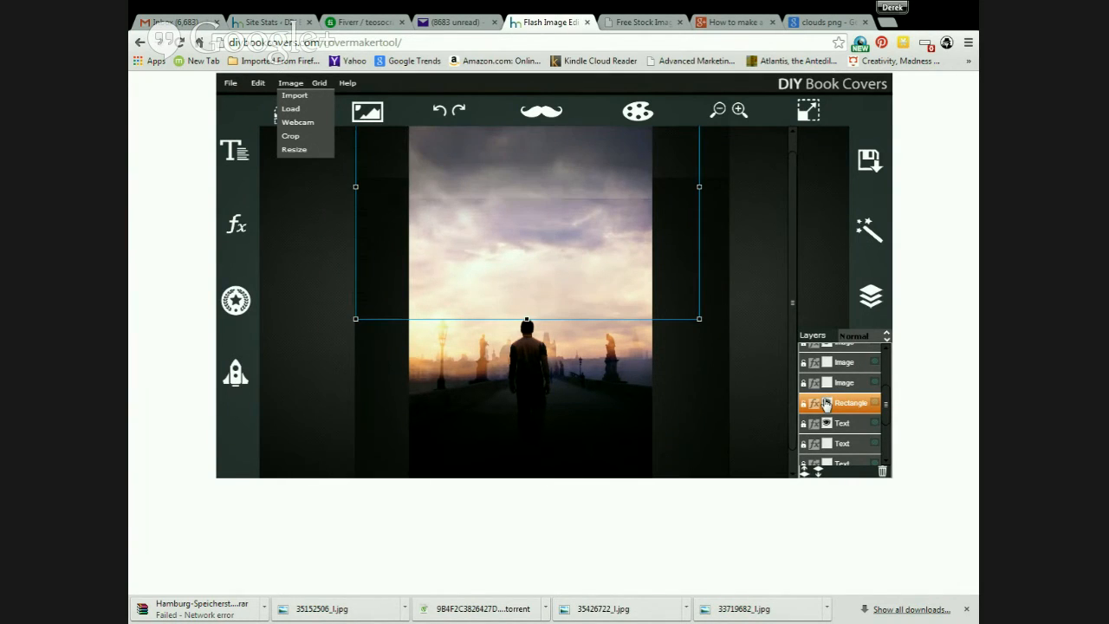
scroll(858, 424, "down", 3)
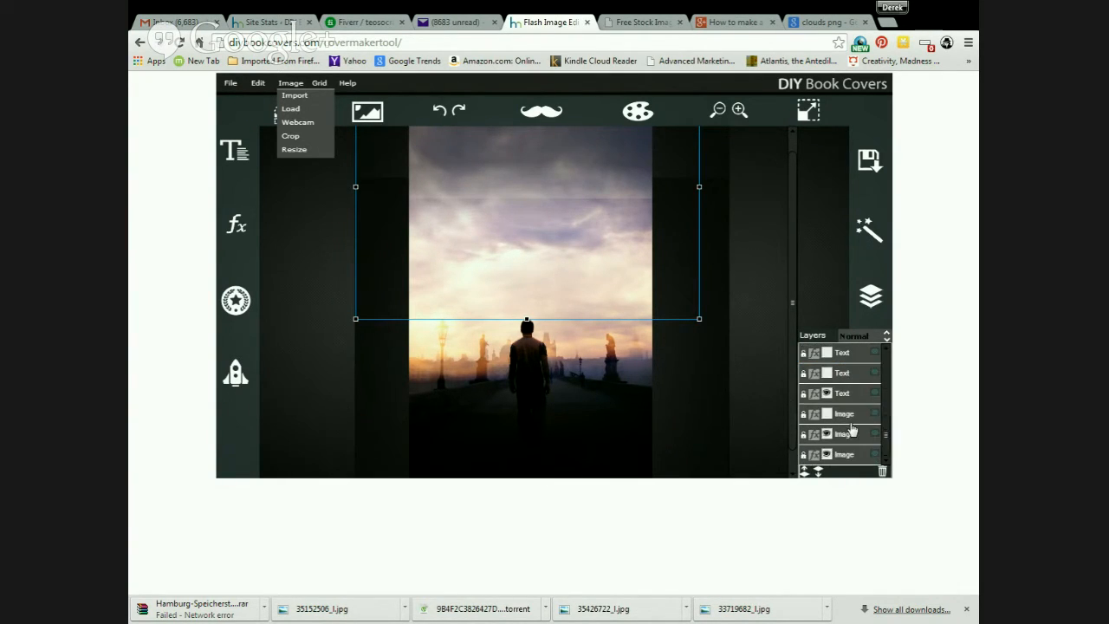
scroll(847, 420, "up", 2)
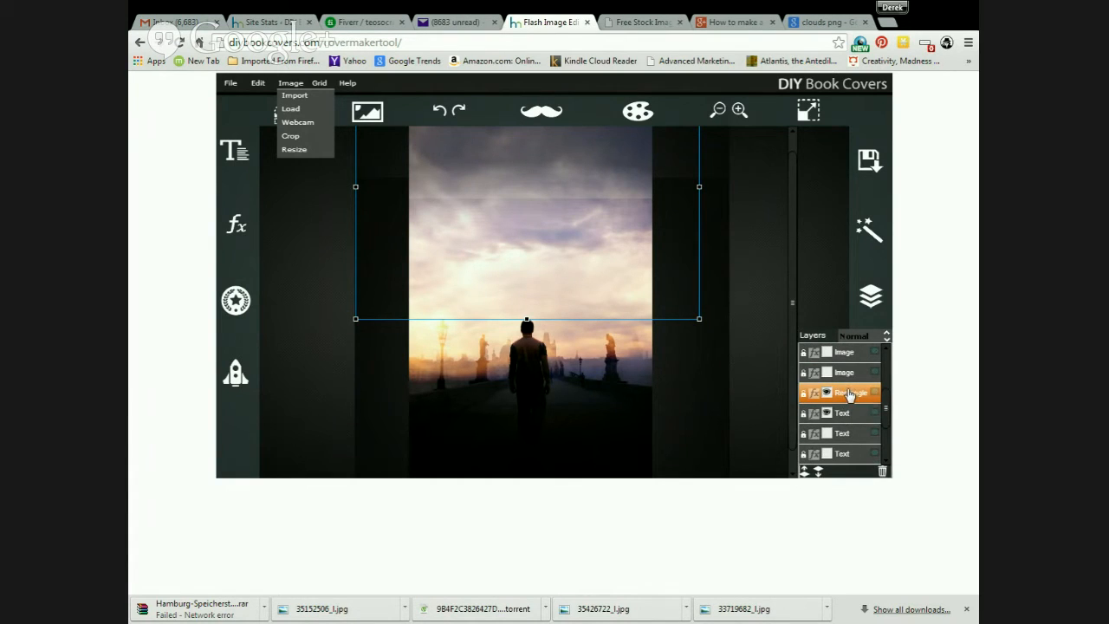
left_click(805, 471)
left_click(805, 471)
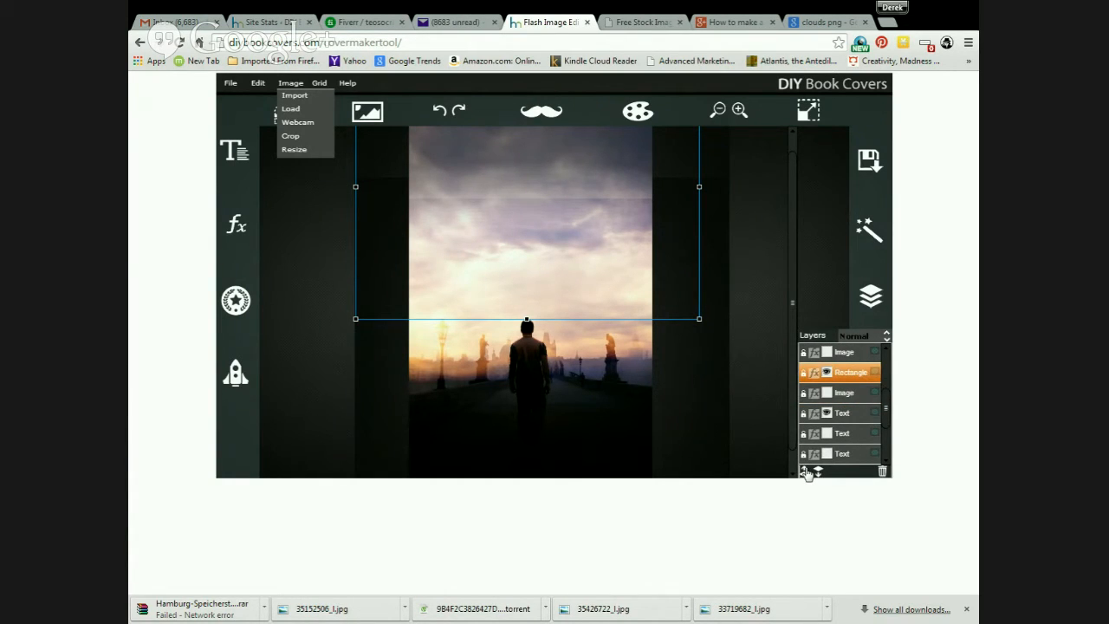
left_click(804, 472)
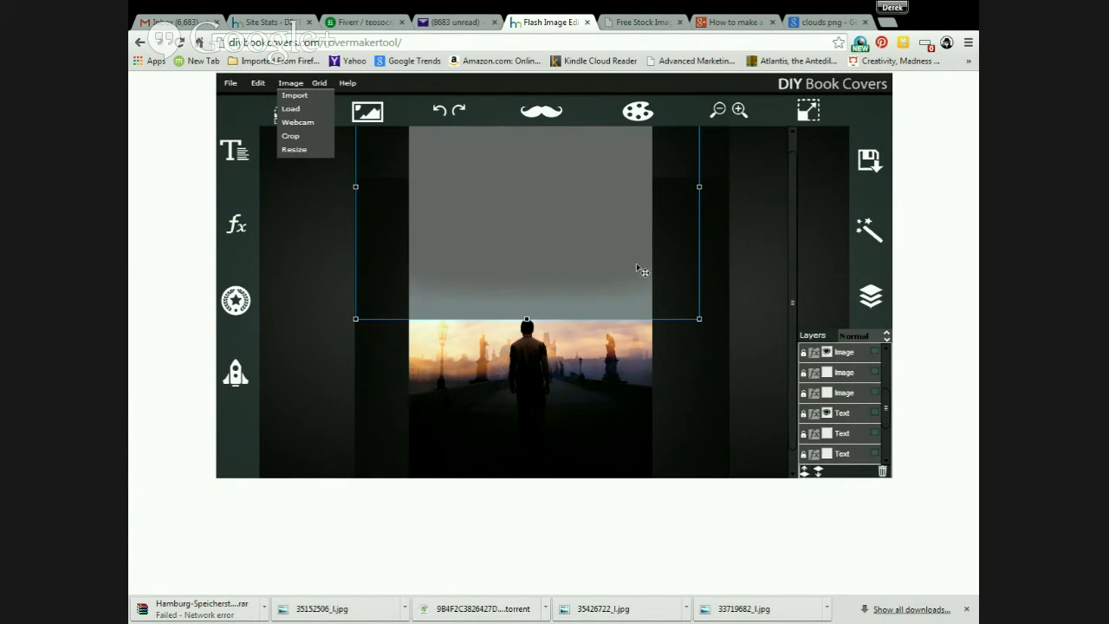
left_click_drag(637, 266, 631, 177)
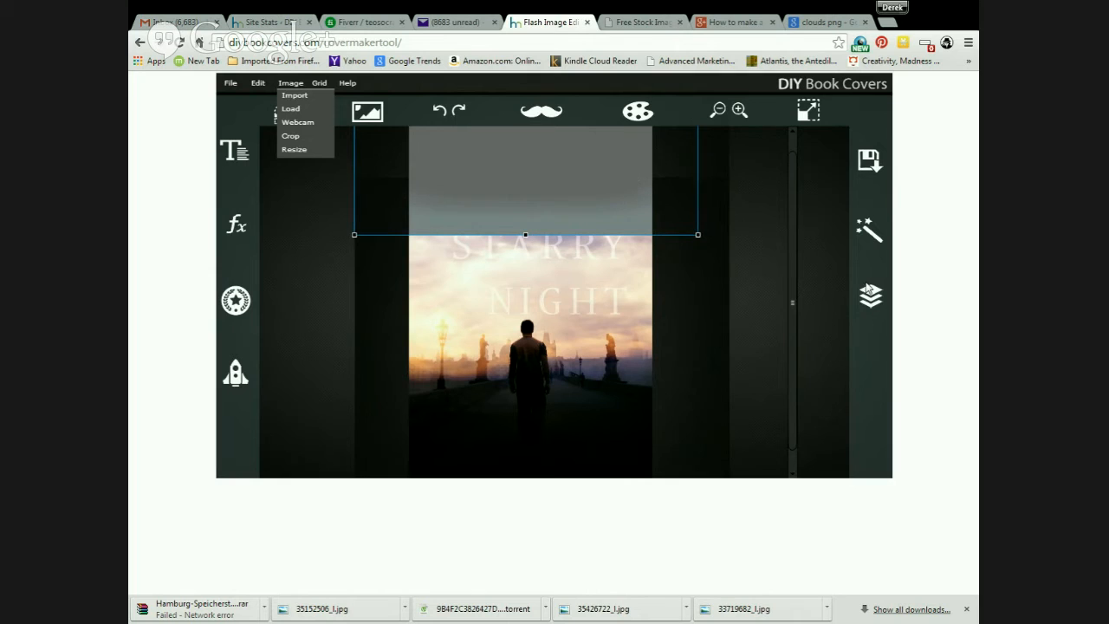
Step: Lower the cloud rectangle layer in the stack until it sits below the man photo layers and three text layers
left_click(869, 291)
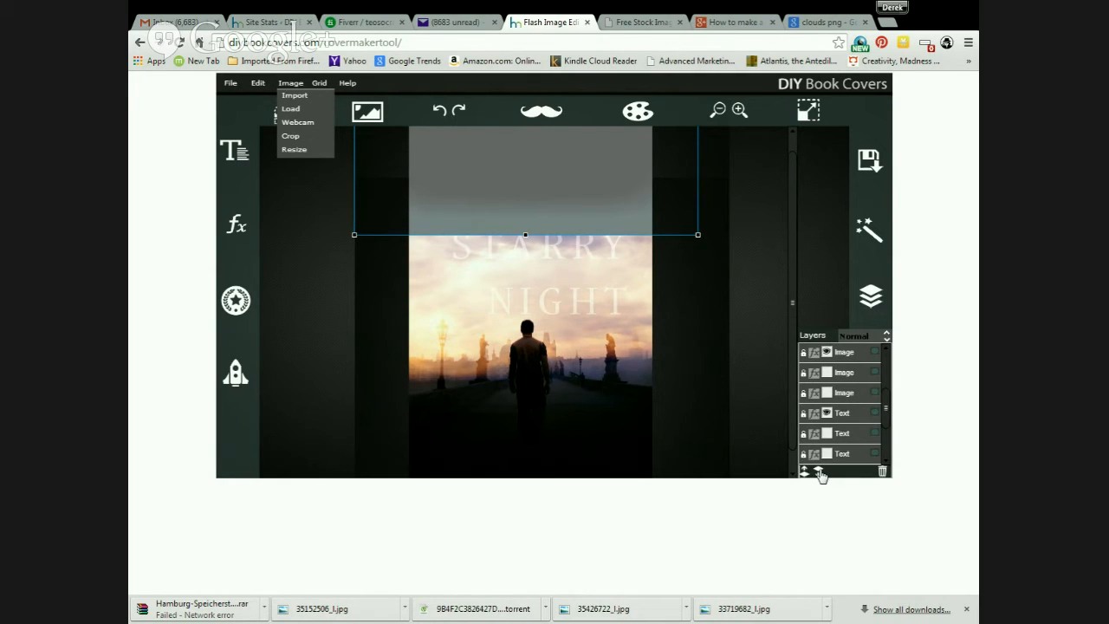
left_click(819, 472)
left_click(820, 473)
left_click(819, 473)
left_click(820, 473)
left_click(820, 474)
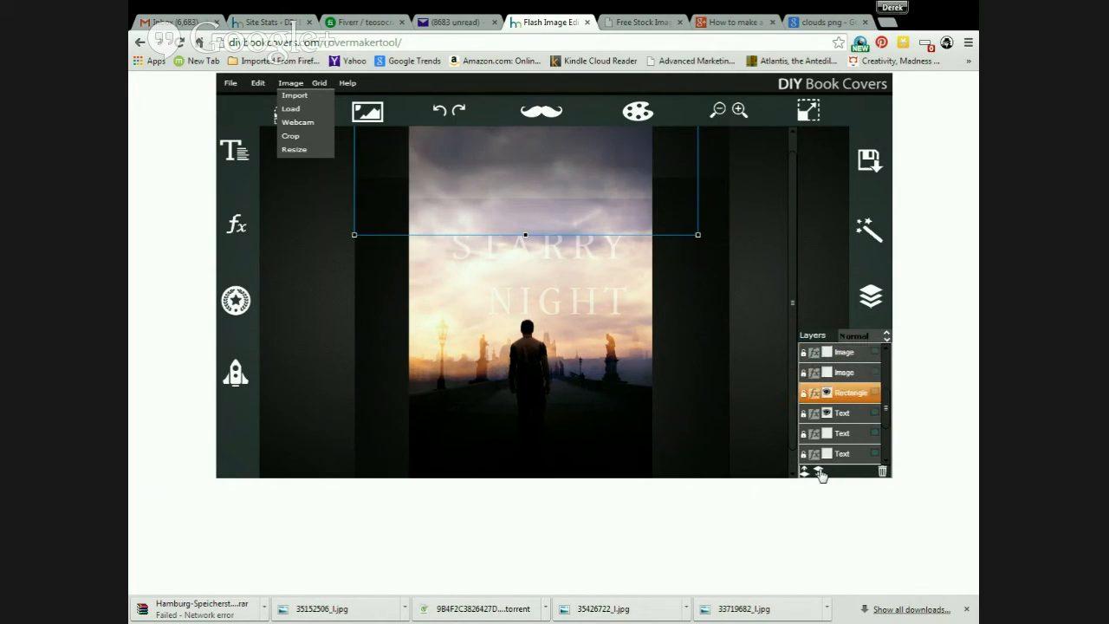
left_click(820, 473)
left_click(820, 473)
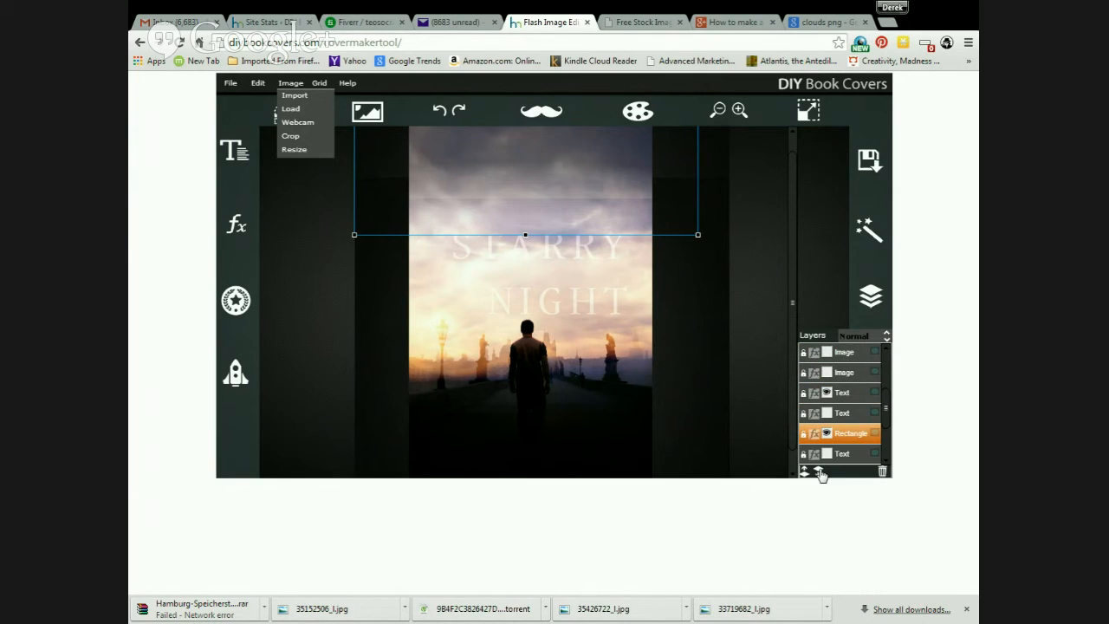
left_click(820, 473)
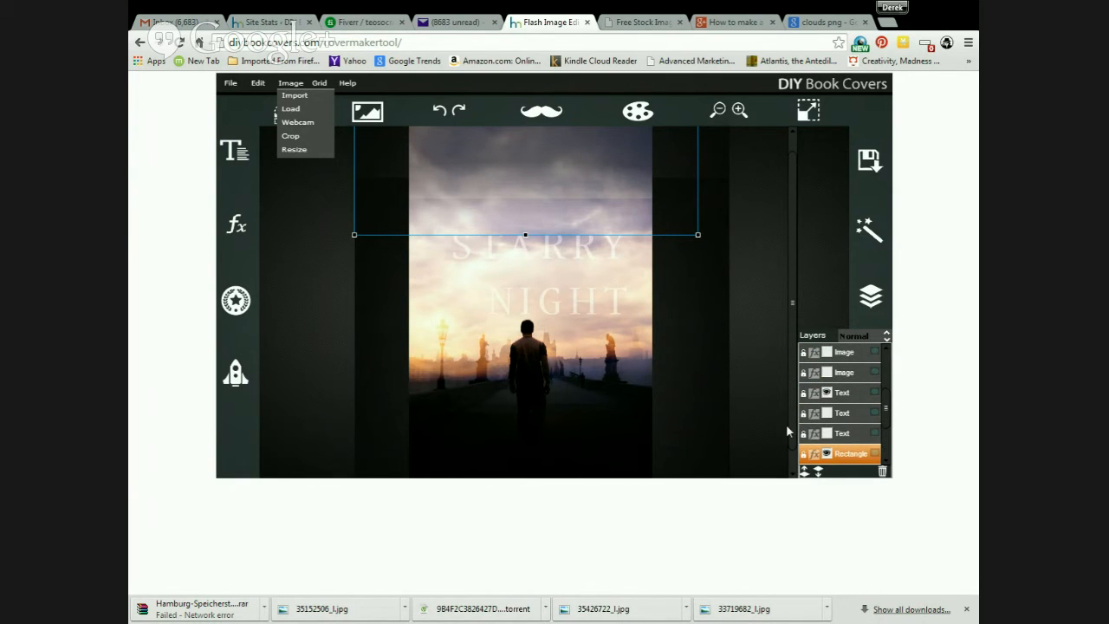
Step: Compare the cover with the Multiply and Screen man photo layers each hidden and shown again
scroll(850, 433, "up", 2)
left_click(832, 403)
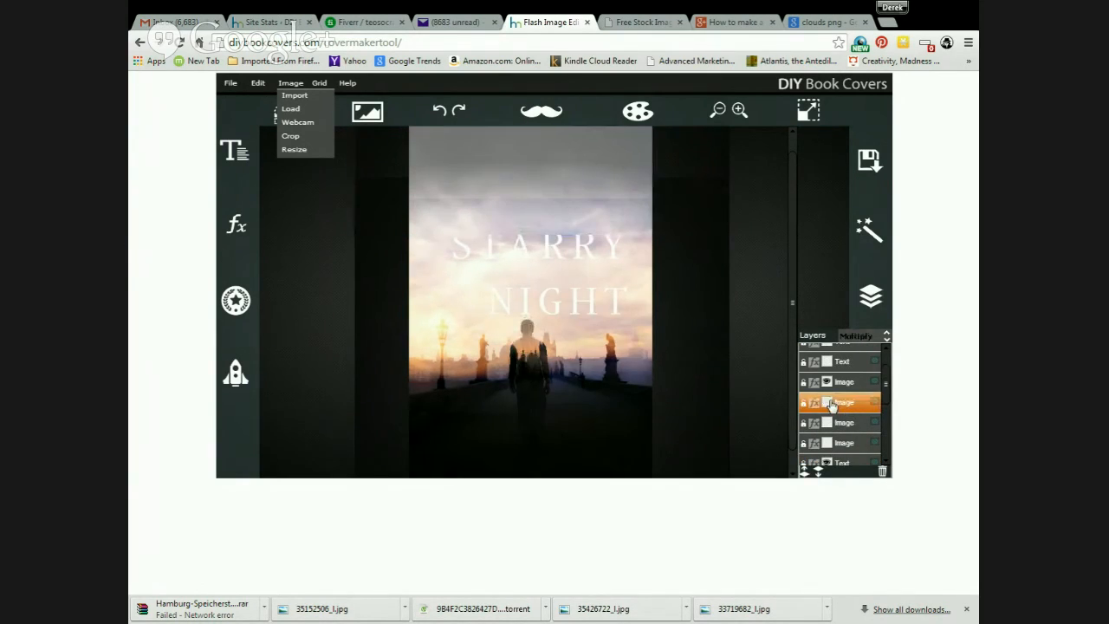
left_click(827, 403)
left_click(828, 403)
left_click(828, 403)
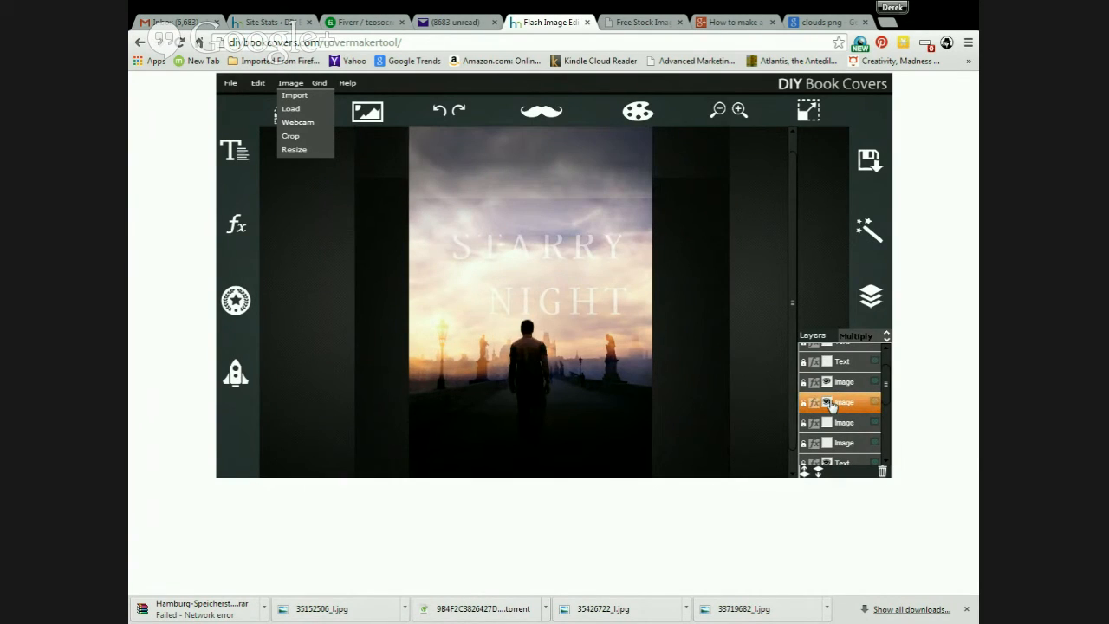
left_click(828, 383)
left_click(828, 383)
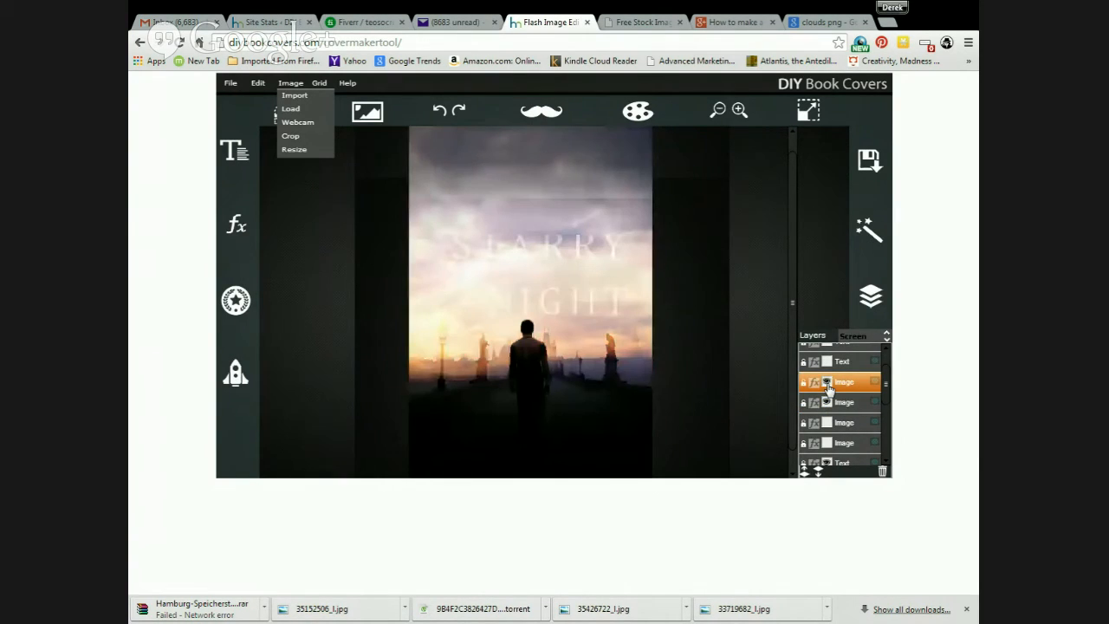
Step: Hide the Overlay bridge photo and show it again to examine its effect on the blended cover
scroll(828, 387, "up", 2)
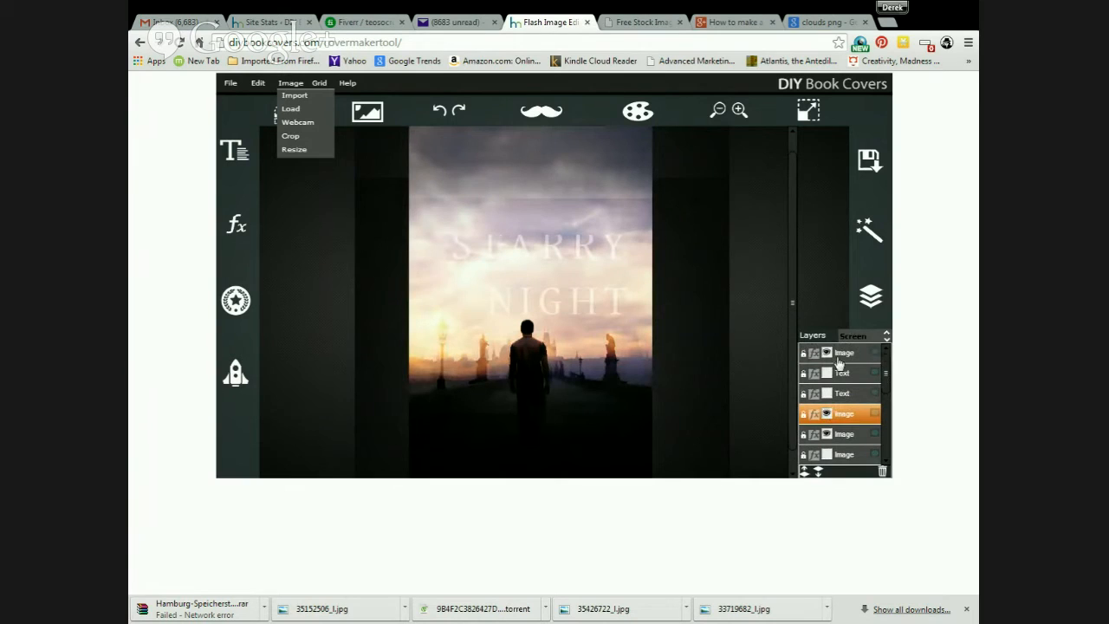
left_click(829, 357)
left_click(828, 355)
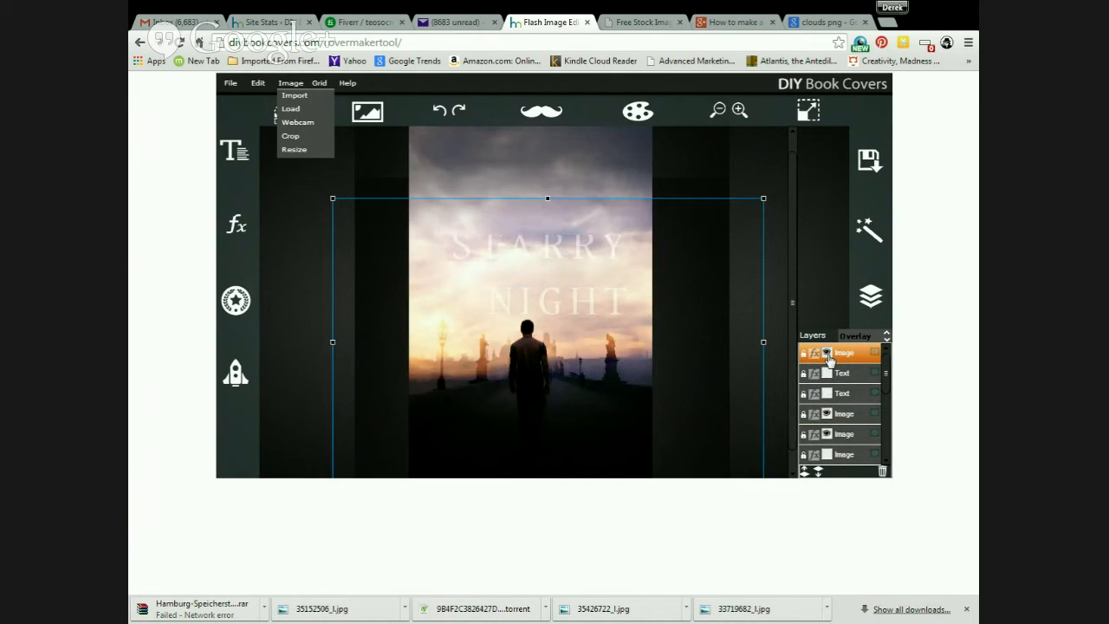
left_click(828, 356)
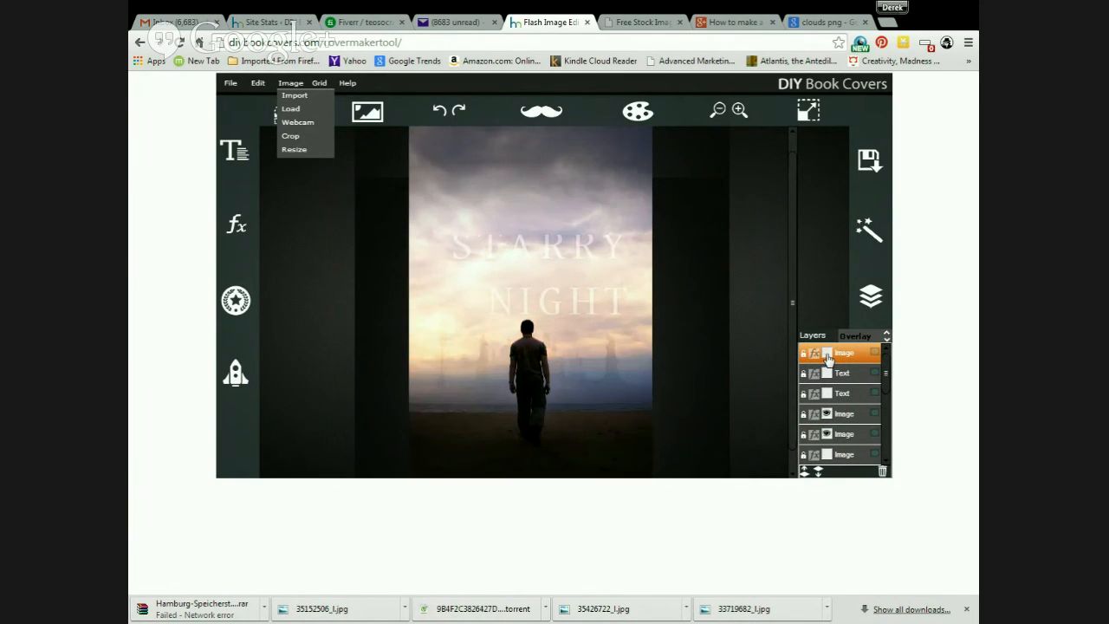
left_click(829, 356)
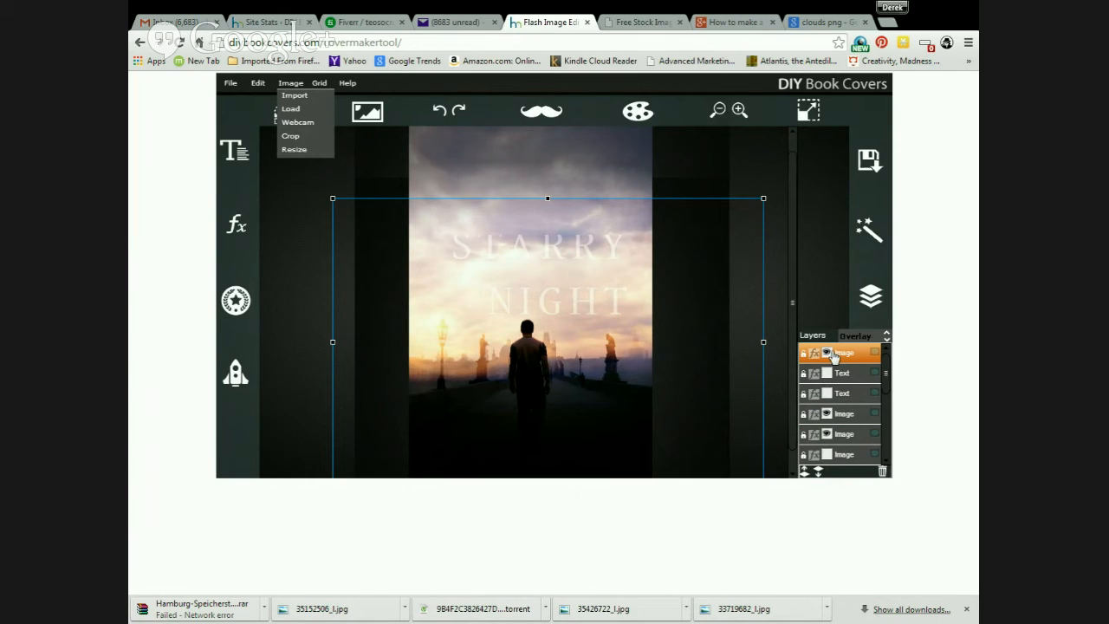
Step: Recheck the contribution of the Screen and Multiply man photo layers by switching their visibility off and on
left_click(870, 297)
left_click(829, 414)
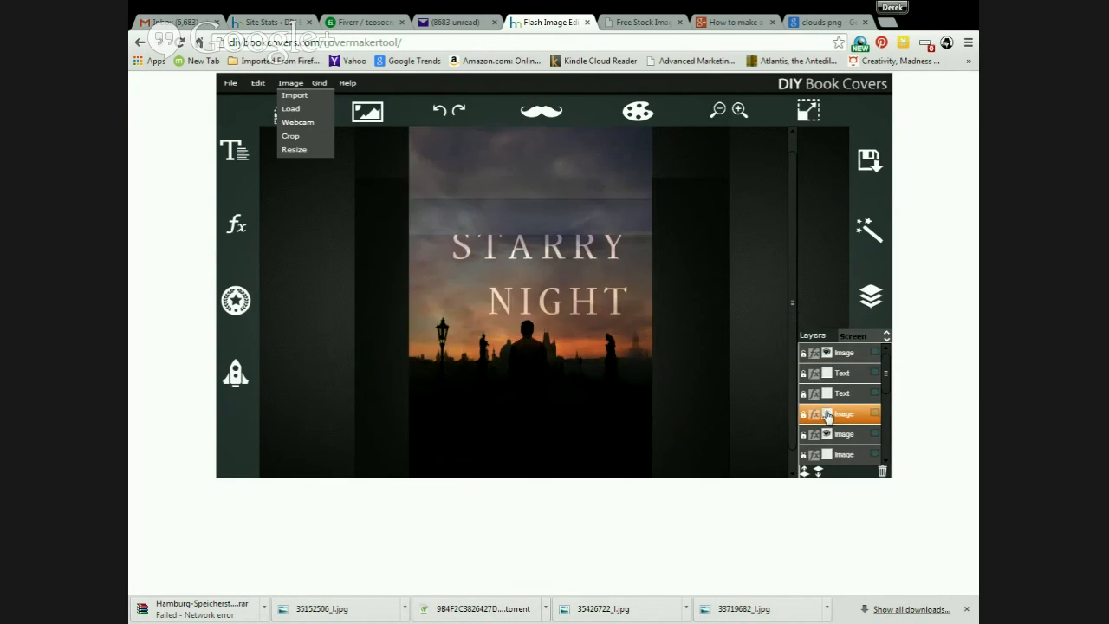
left_click(829, 433)
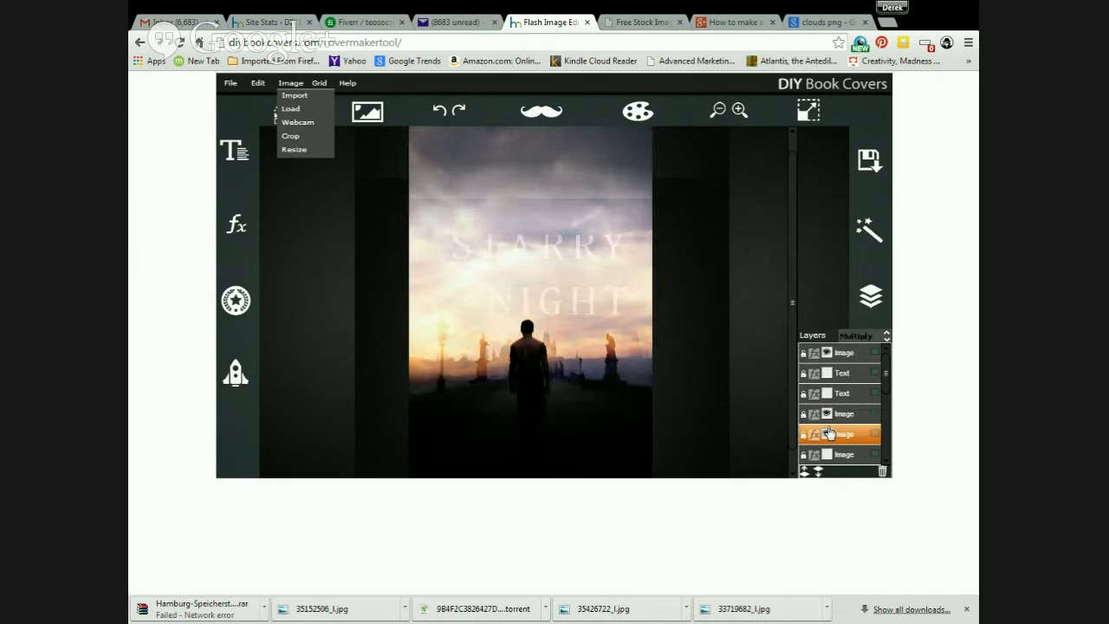
Step: Toggle the cloud rectangle's visibility to examine how it affects the sky and the title text
scroll(829, 433, "down", 5)
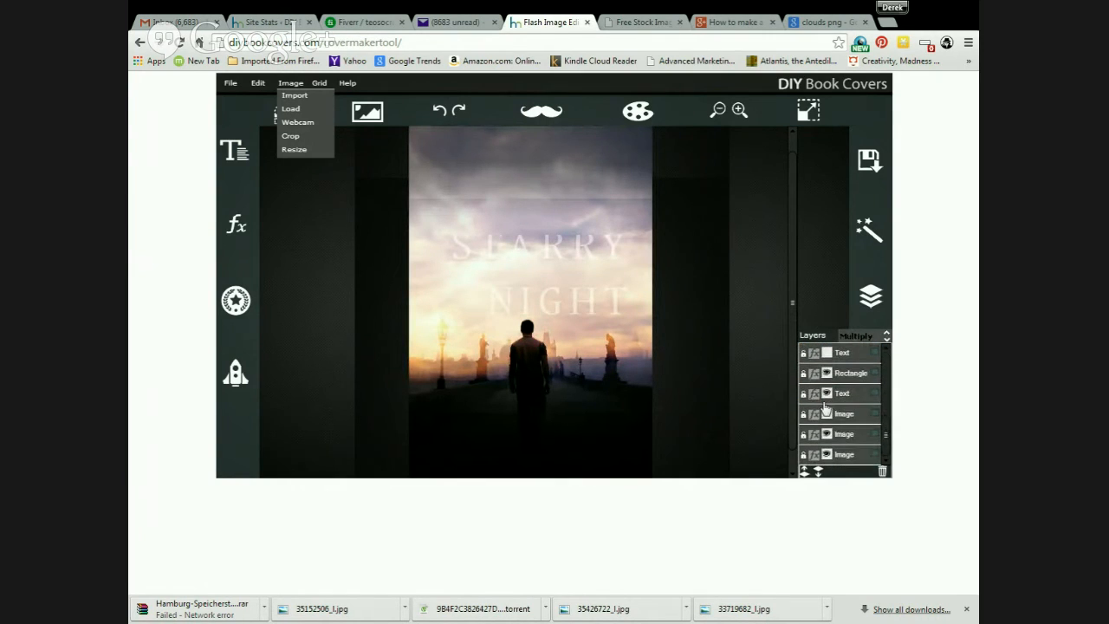
left_click(829, 373)
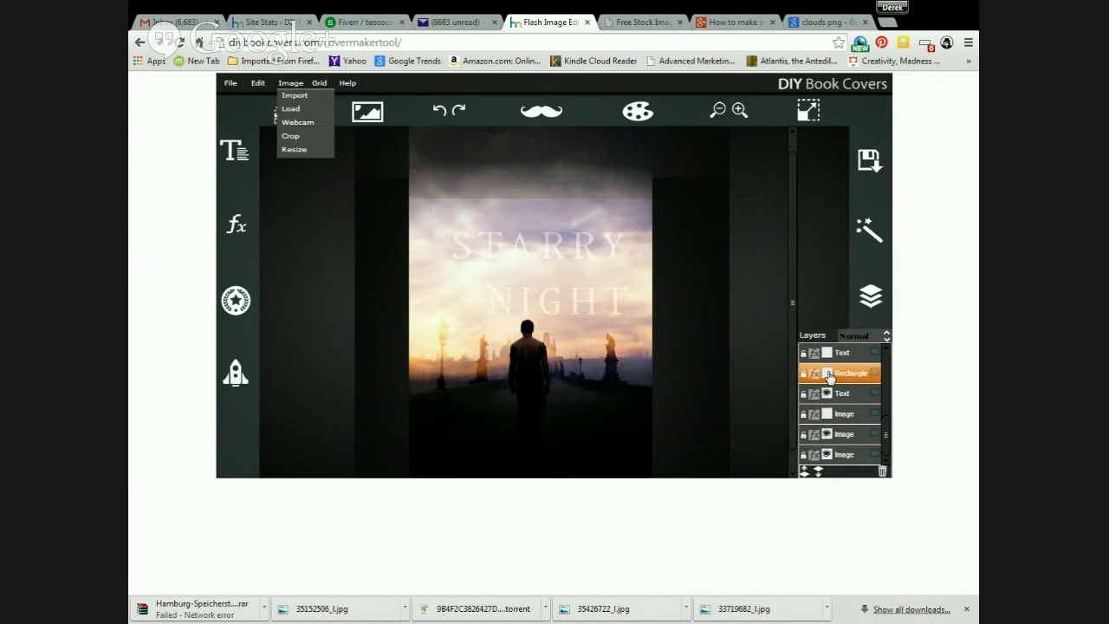
left_click(829, 375)
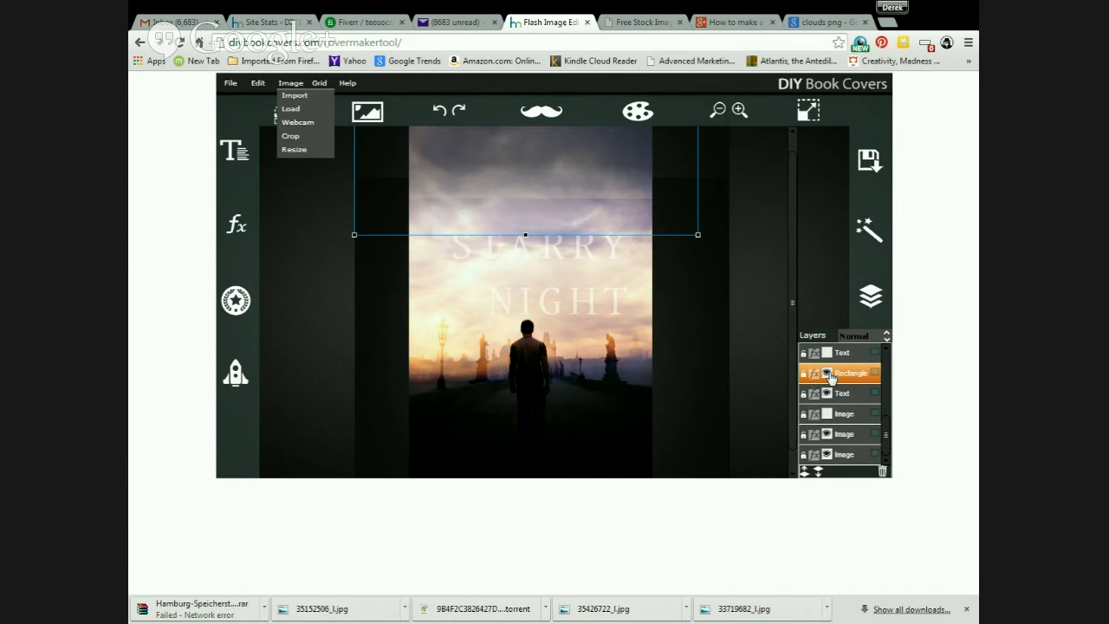
left_click(829, 375)
left_click(829, 375)
left_click(630, 178)
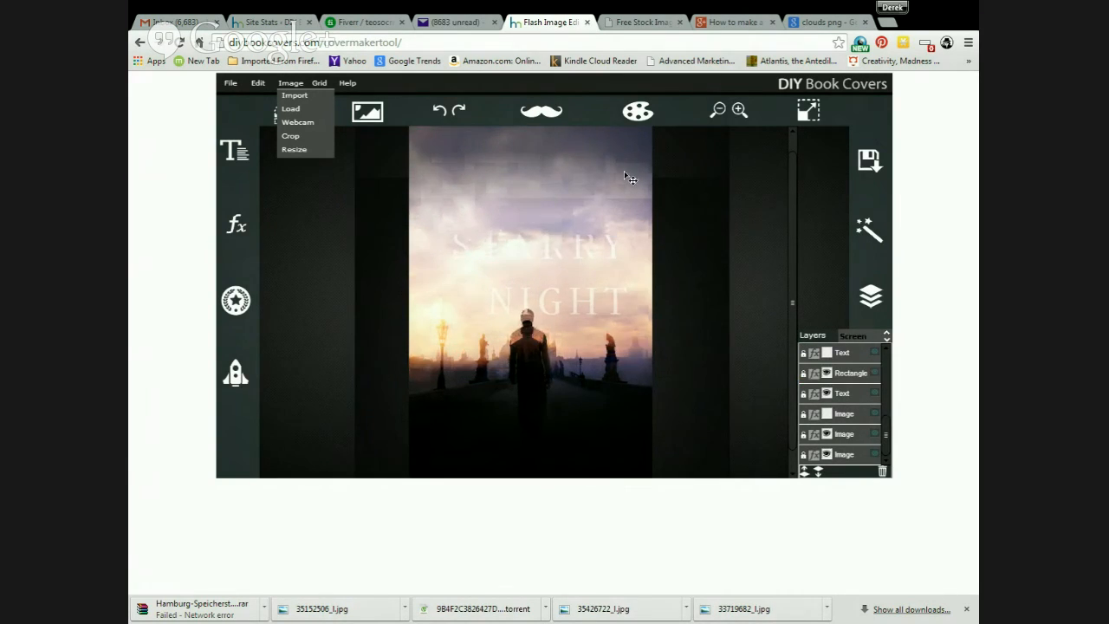
left_click(440, 111)
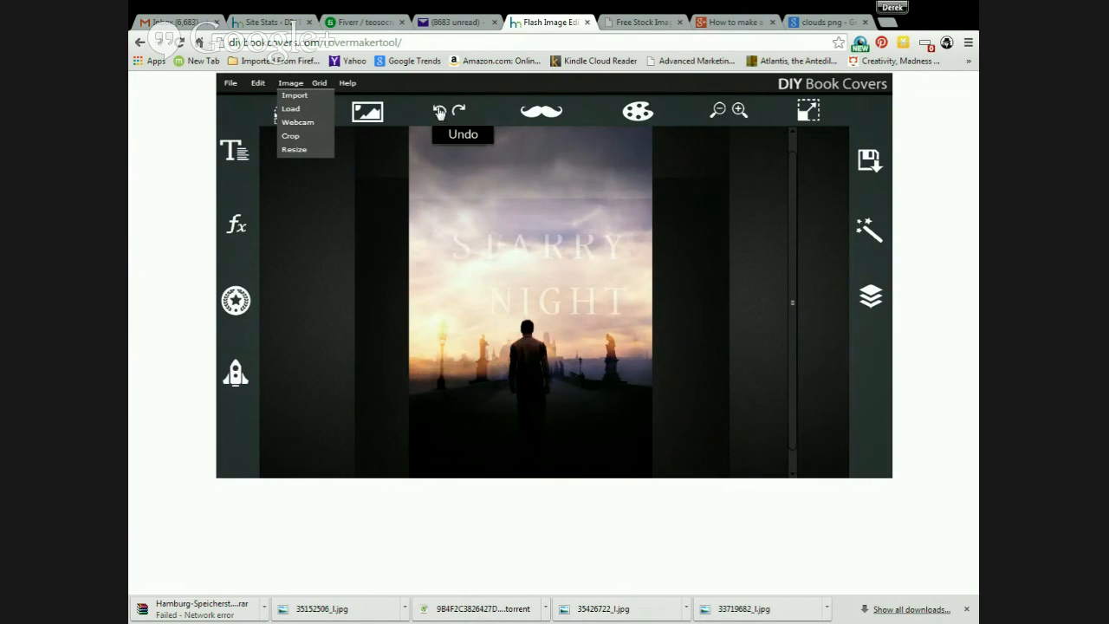
left_click(440, 111)
left_click(732, 305)
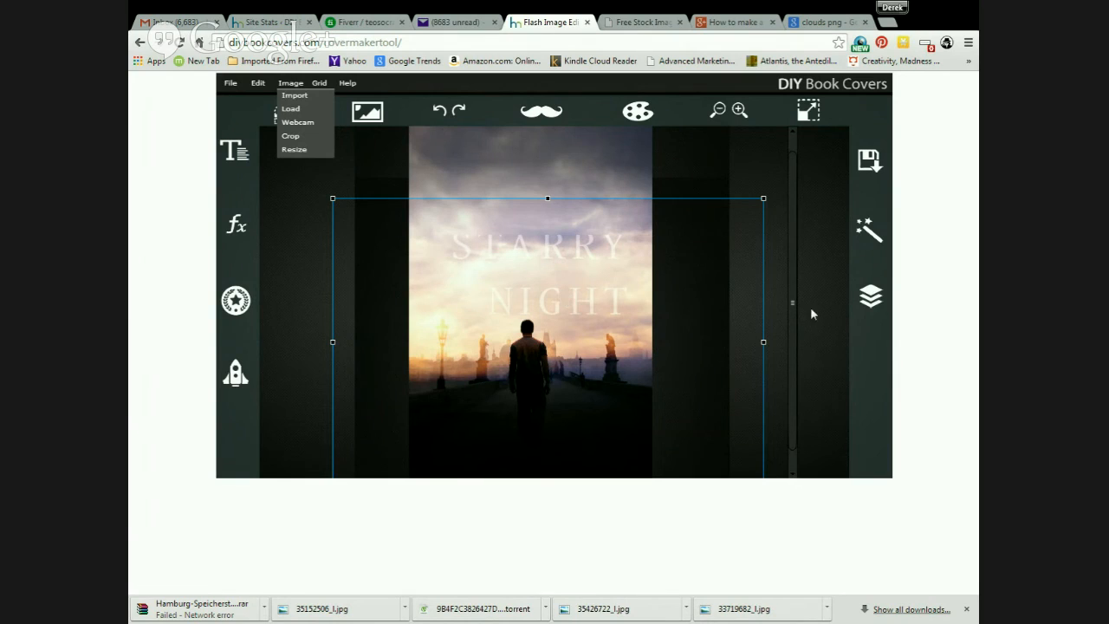
left_click(870, 296)
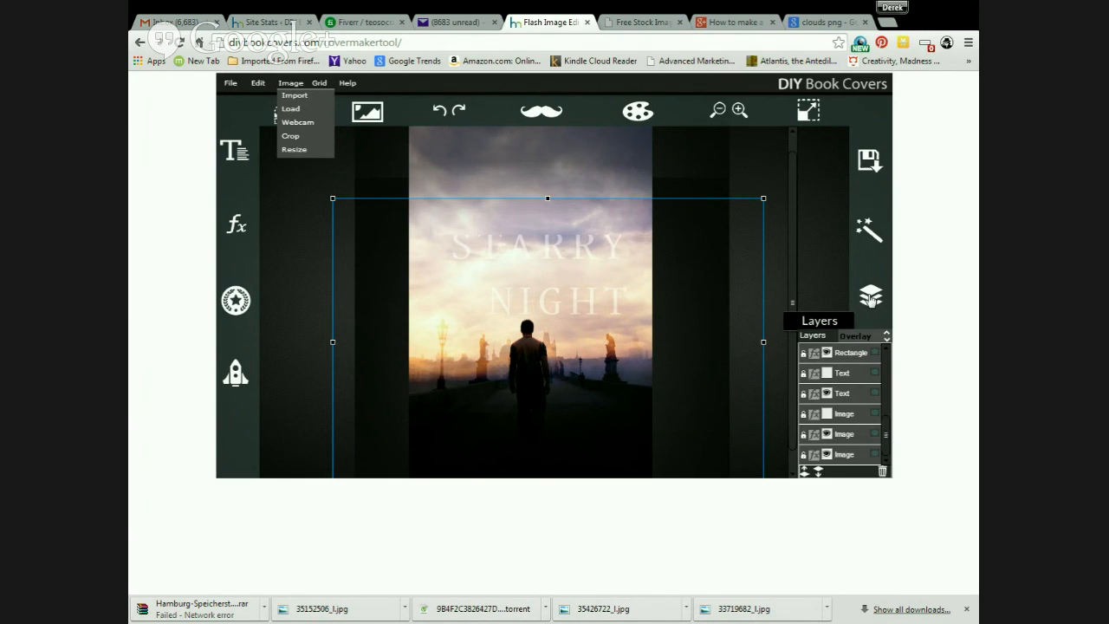
left_click(828, 413)
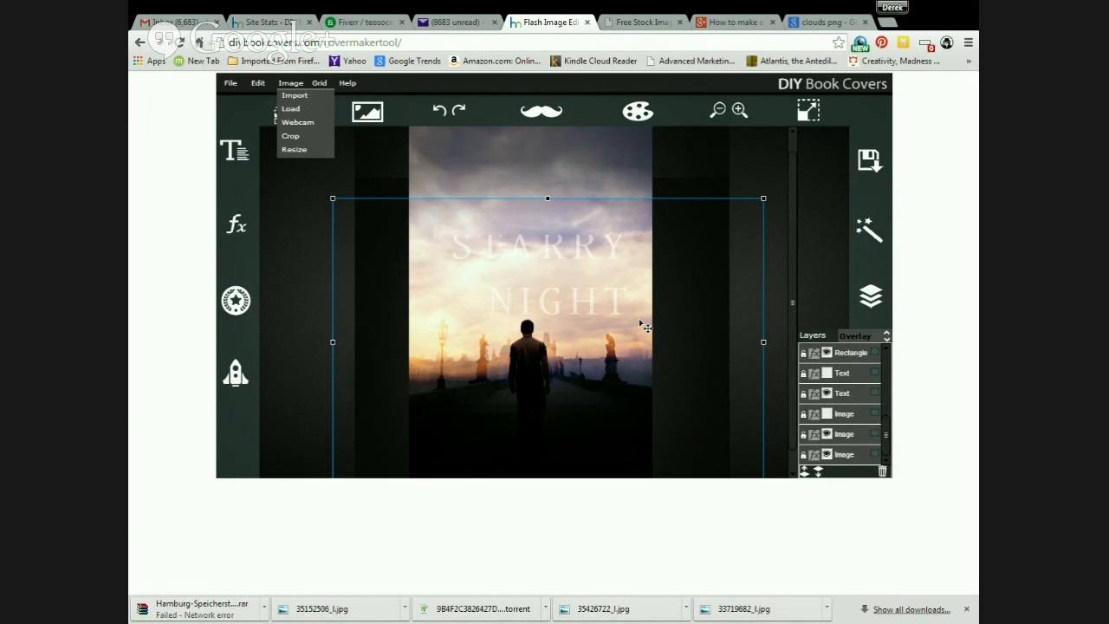
left_click(583, 249)
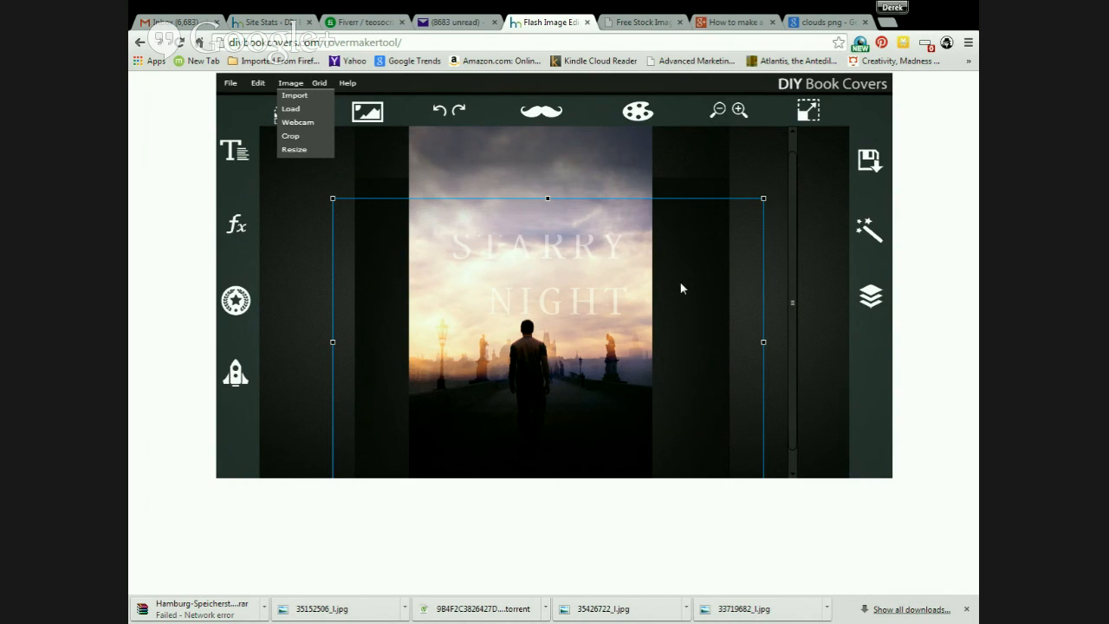
left_click(688, 180)
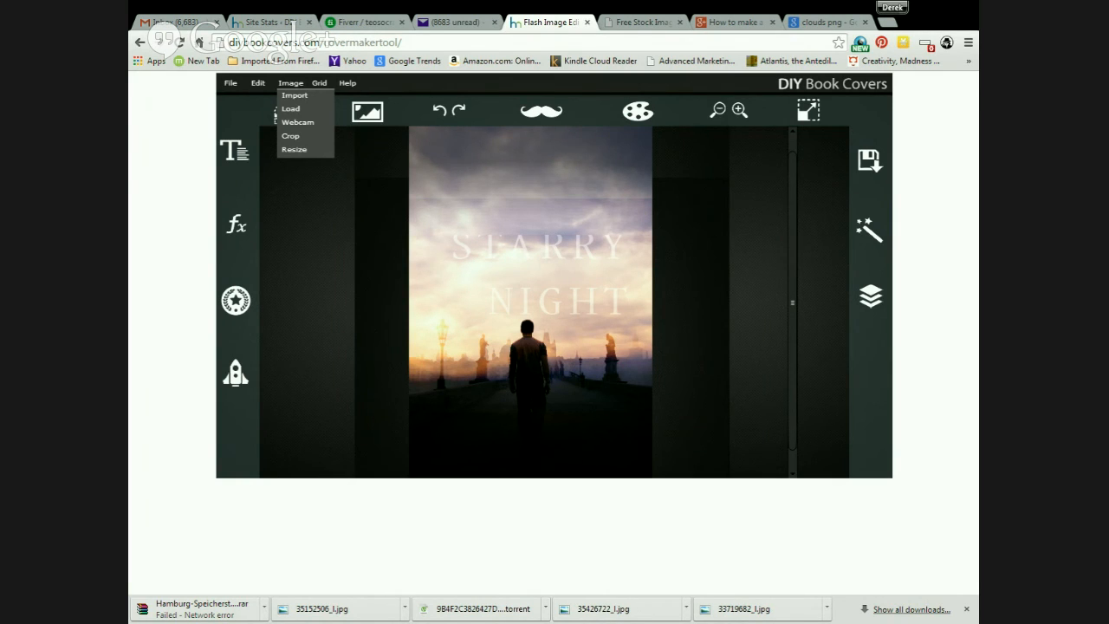